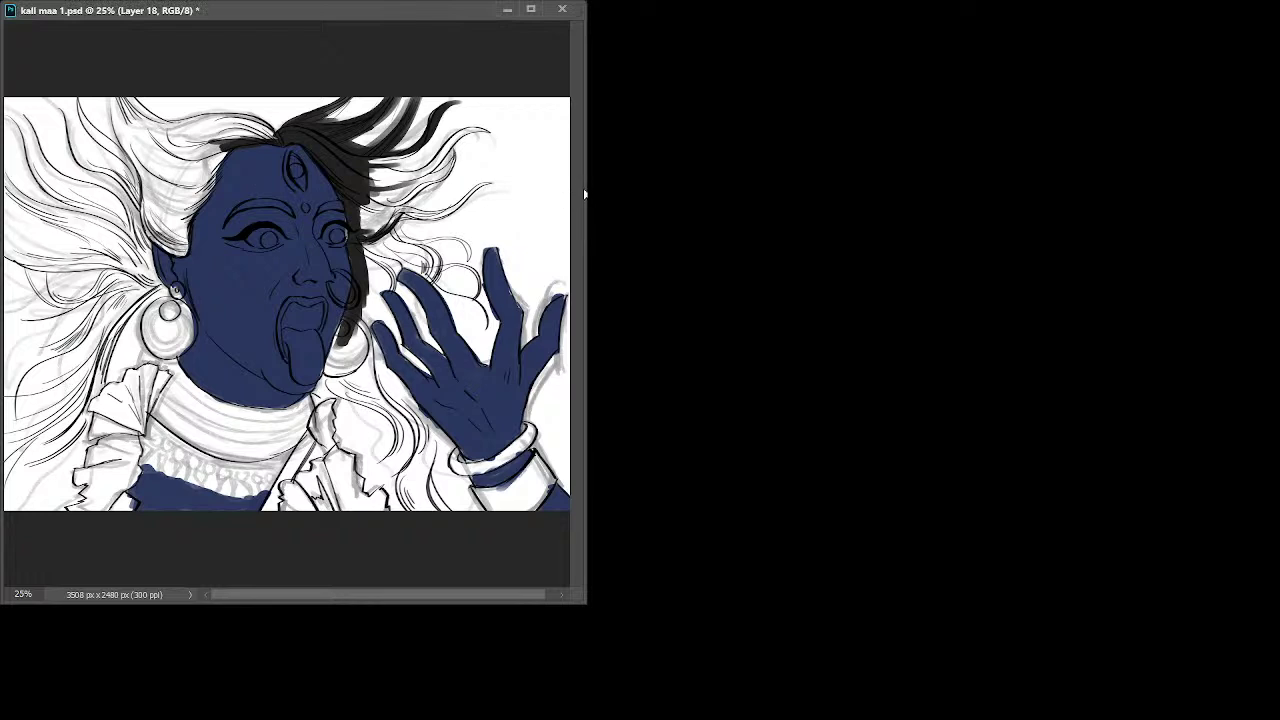
Step: Paint dark grey over the wavy locks flowing right from the parting and the hair beside the far temple
drag(585, 195, 640, 196)
drag(384, 200, 404, 179)
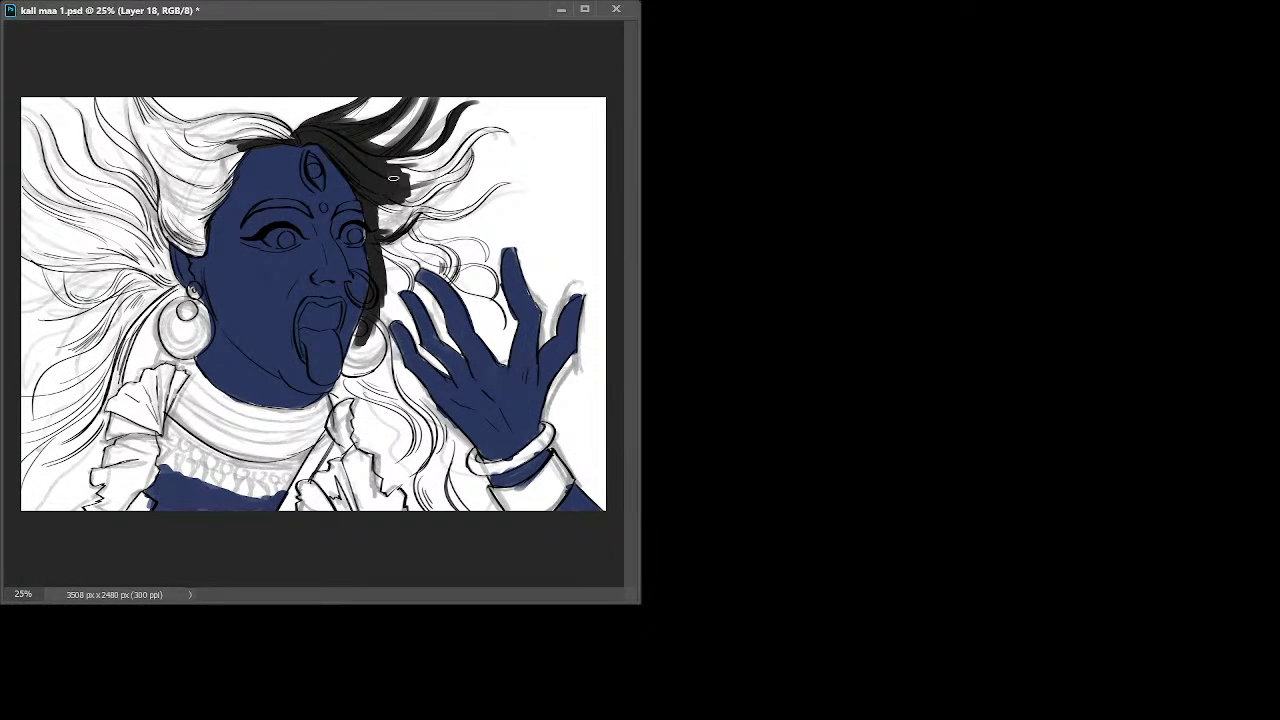
mouse_move(385, 167)
mouse_down()
mouse_move(456, 168)
mouse_move(424, 175)
mouse_move(466, 154)
mouse_move(422, 154)
mouse_up()
mouse_move(414, 166)
mouse_down()
mouse_move(457, 161)
mouse_move(498, 130)
mouse_up()
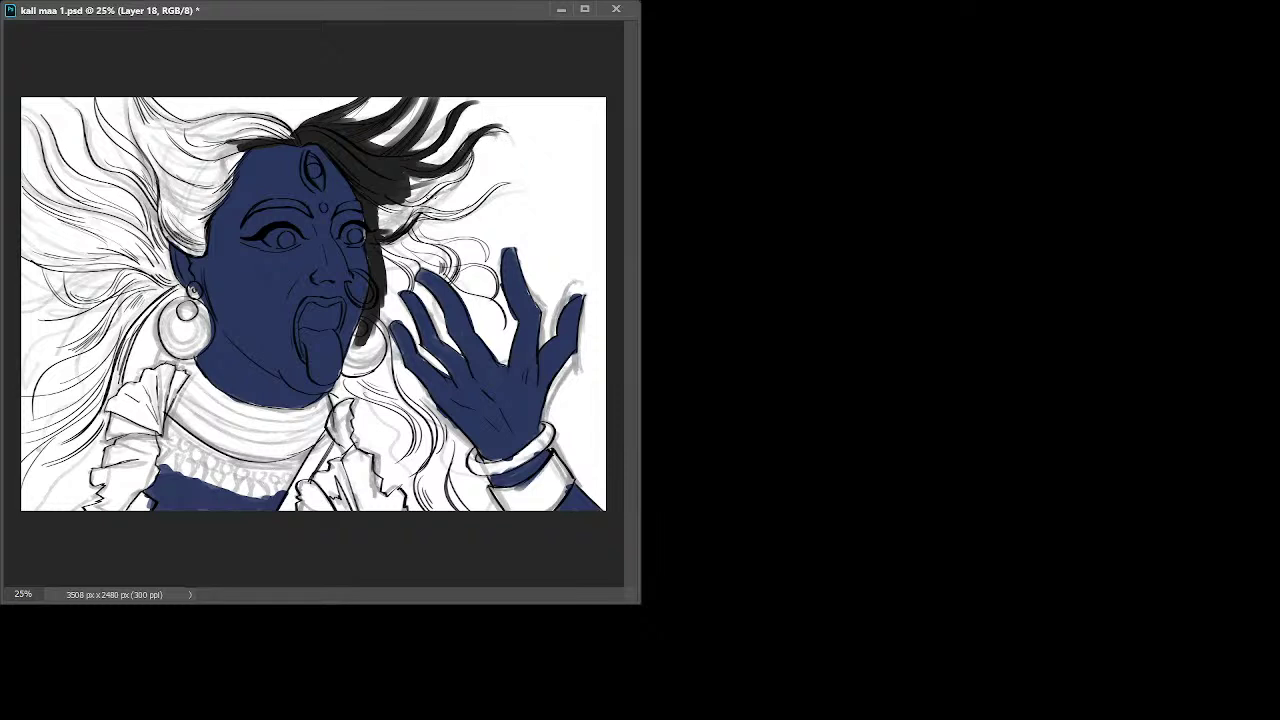
mouse_move(428, 186)
mouse_down()
mouse_move(406, 190)
mouse_move(432, 192)
mouse_move(508, 132)
mouse_move(406, 206)
mouse_move(416, 198)
mouse_up()
mouse_move(381, 208)
mouse_down()
mouse_move(383, 229)
mouse_move(397, 226)
mouse_up()
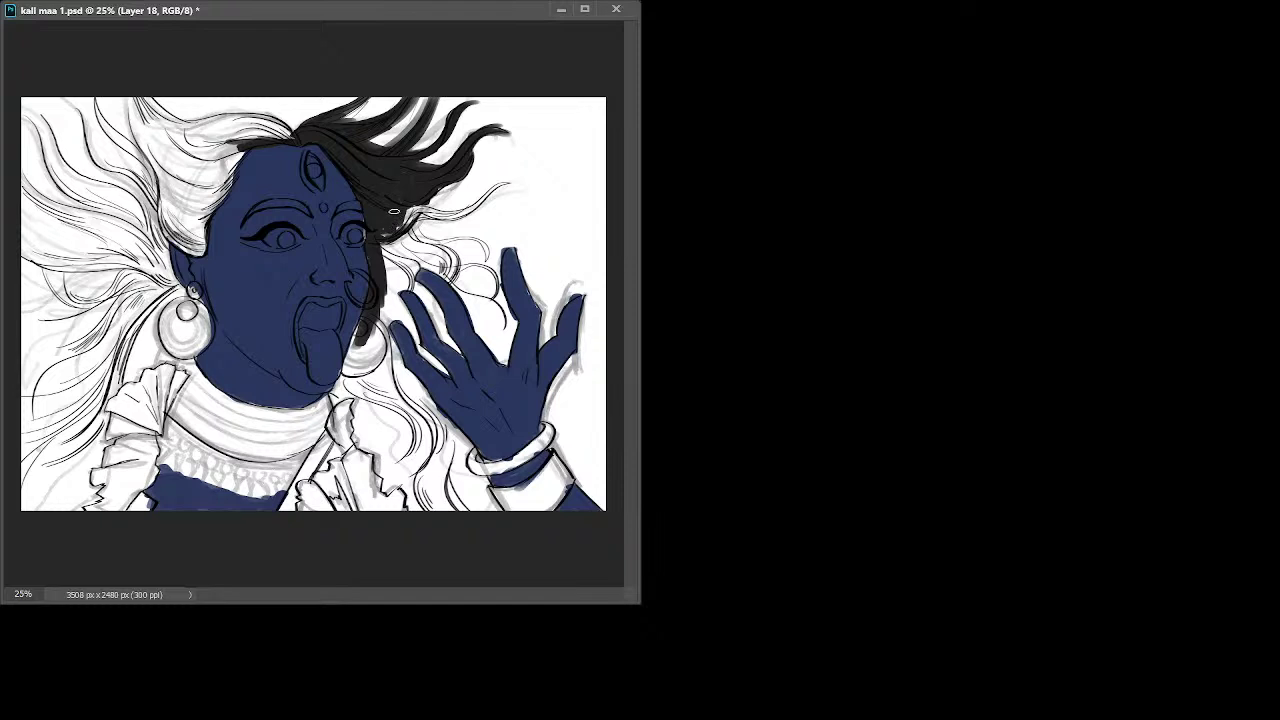
Step: Fill the hair beside the far eye and cheek with dark grey, extending it toward the raised fingers
mouse_move(395, 215)
mouse_down()
mouse_move(393, 233)
mouse_move(410, 218)
mouse_up()
drag(388, 223, 393, 262)
drag(392, 246, 396, 260)
drag(4, 5, 0, 22)
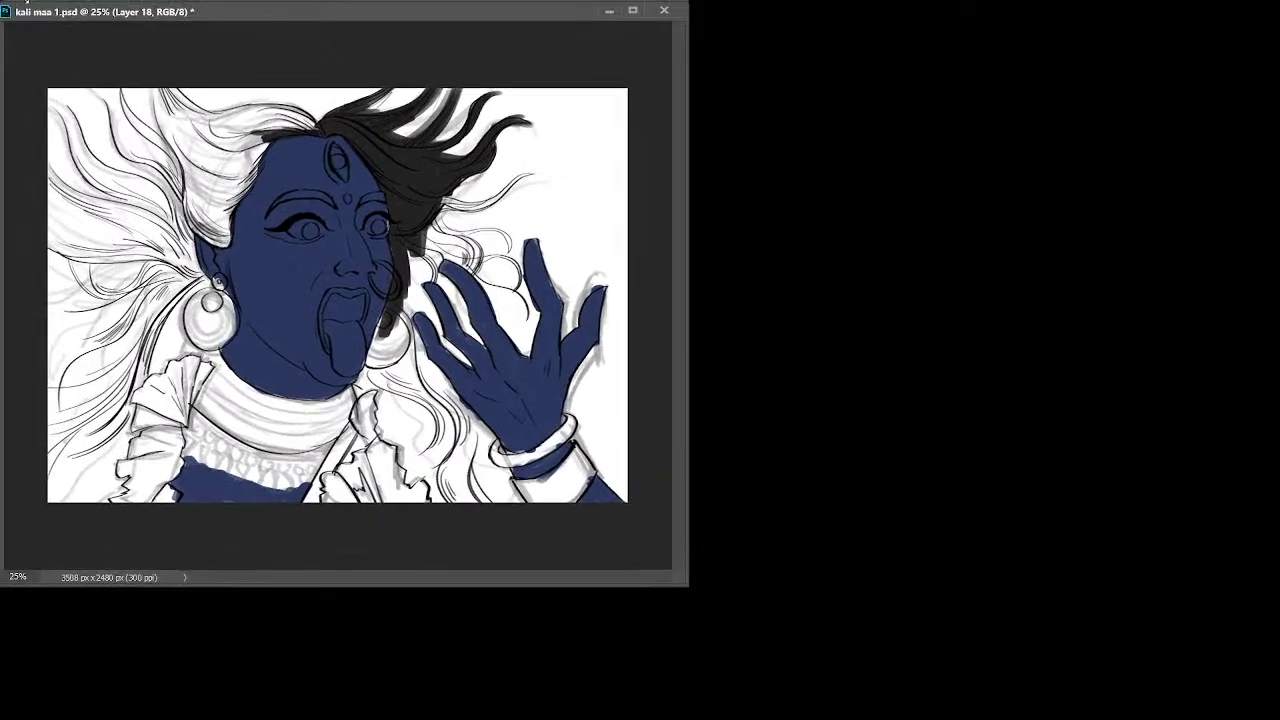
drag(400, 219, 416, 276)
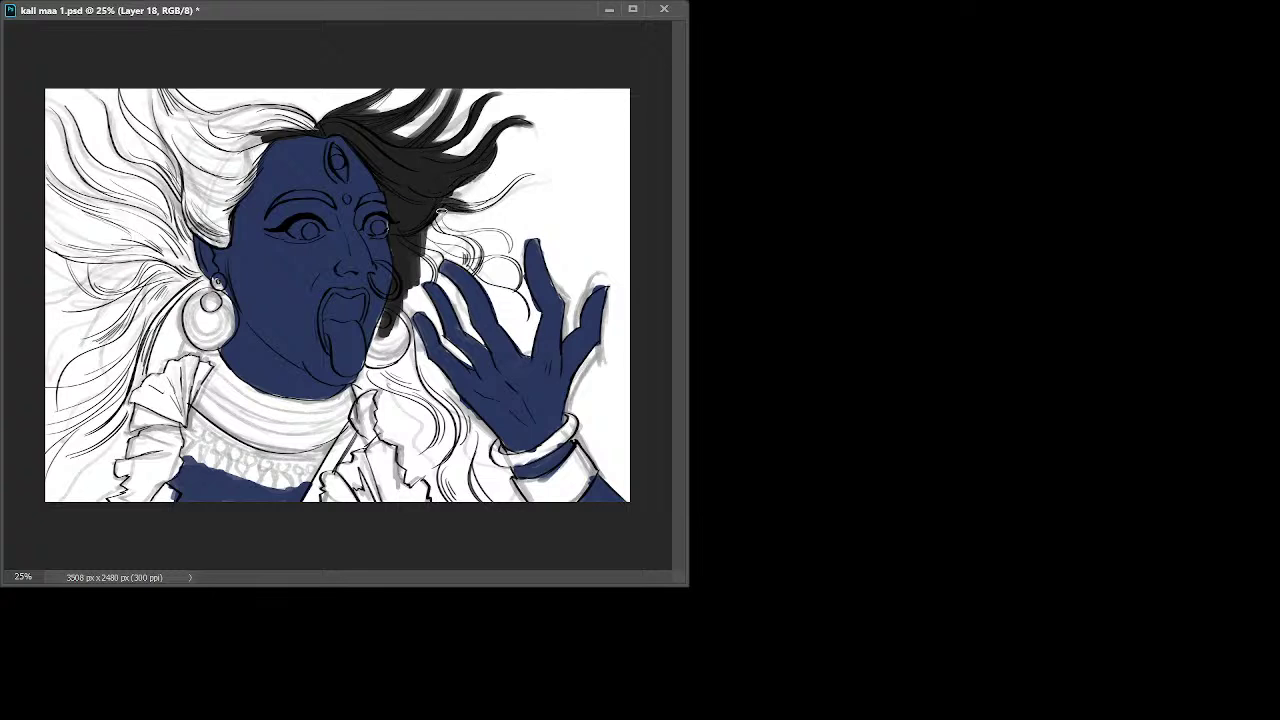
Step: Paint the thin wavy lock that reaches out above the raised hand in dark grey
drag(487, 203, 538, 170)
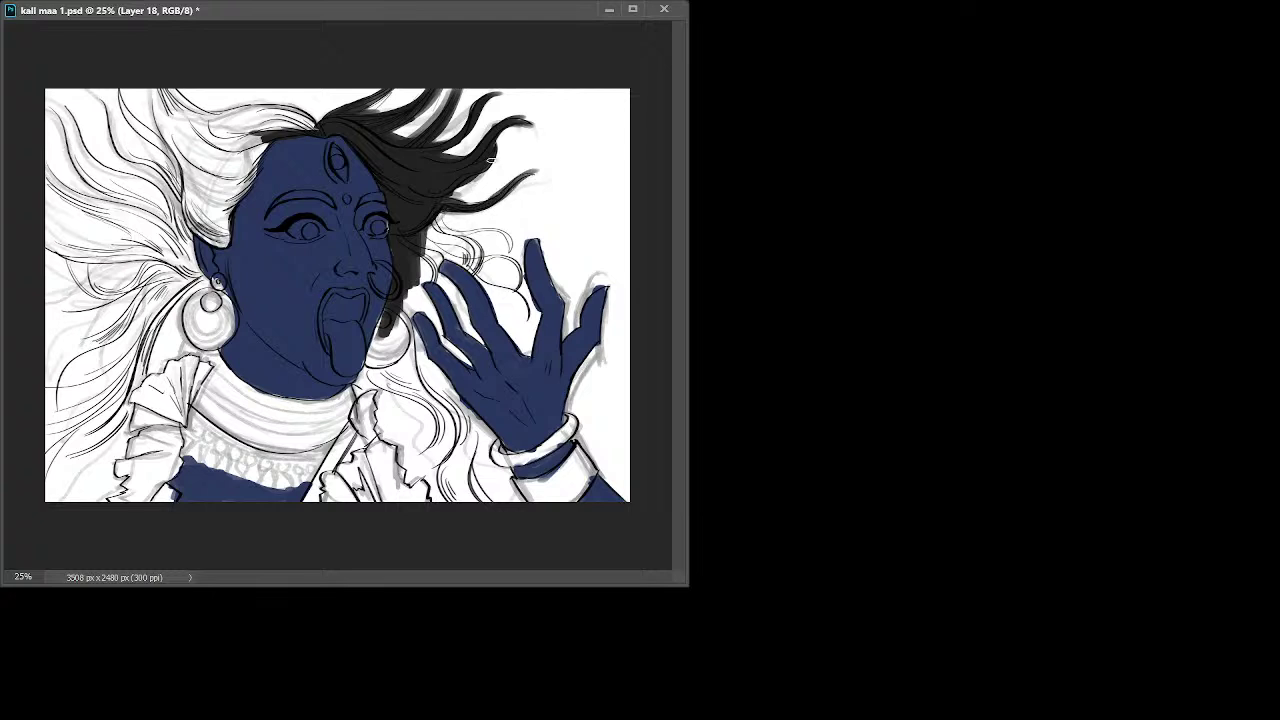
key(ctrl+z)
drag(506, 192, 536, 178)
key(ctrl+z)
drag(503, 131, 548, 138)
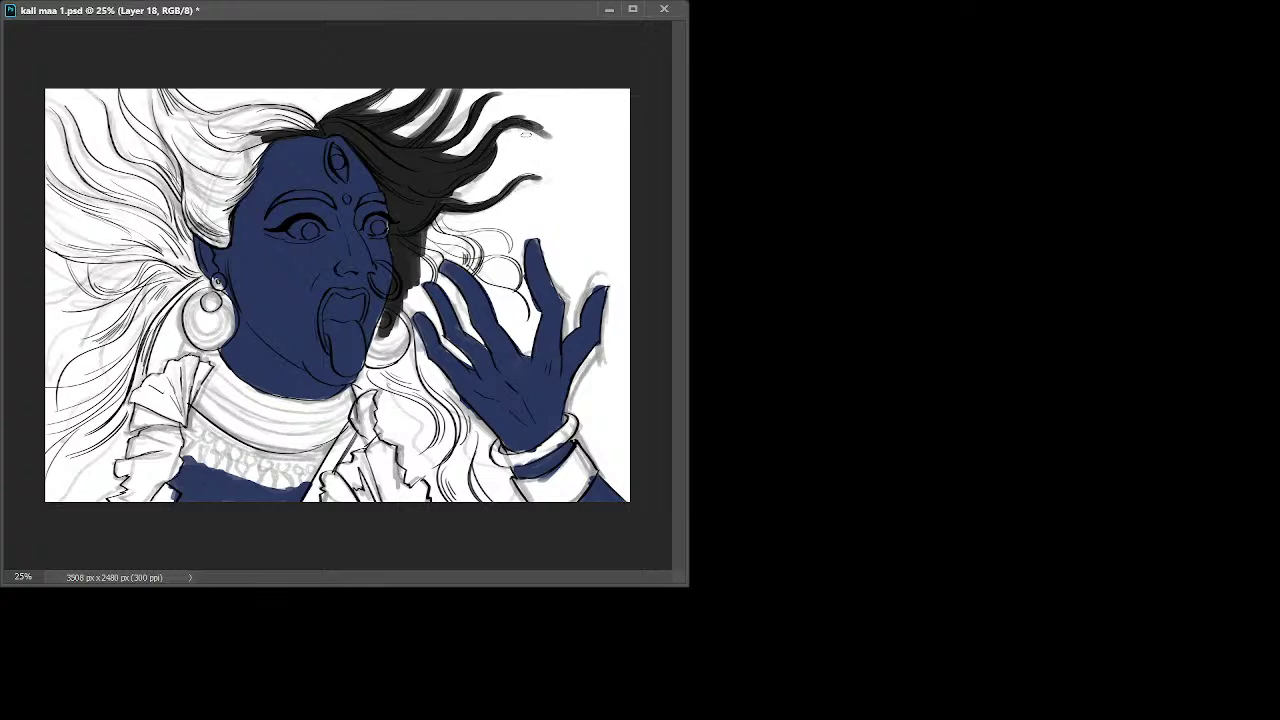
key(ctrl+z)
key(ctrl+z)
Step: Paint dark hair behind the far cheek and earring, down along the shoulder frill, including the curls by the fingertips
key(z)
key(ctrl+plus)
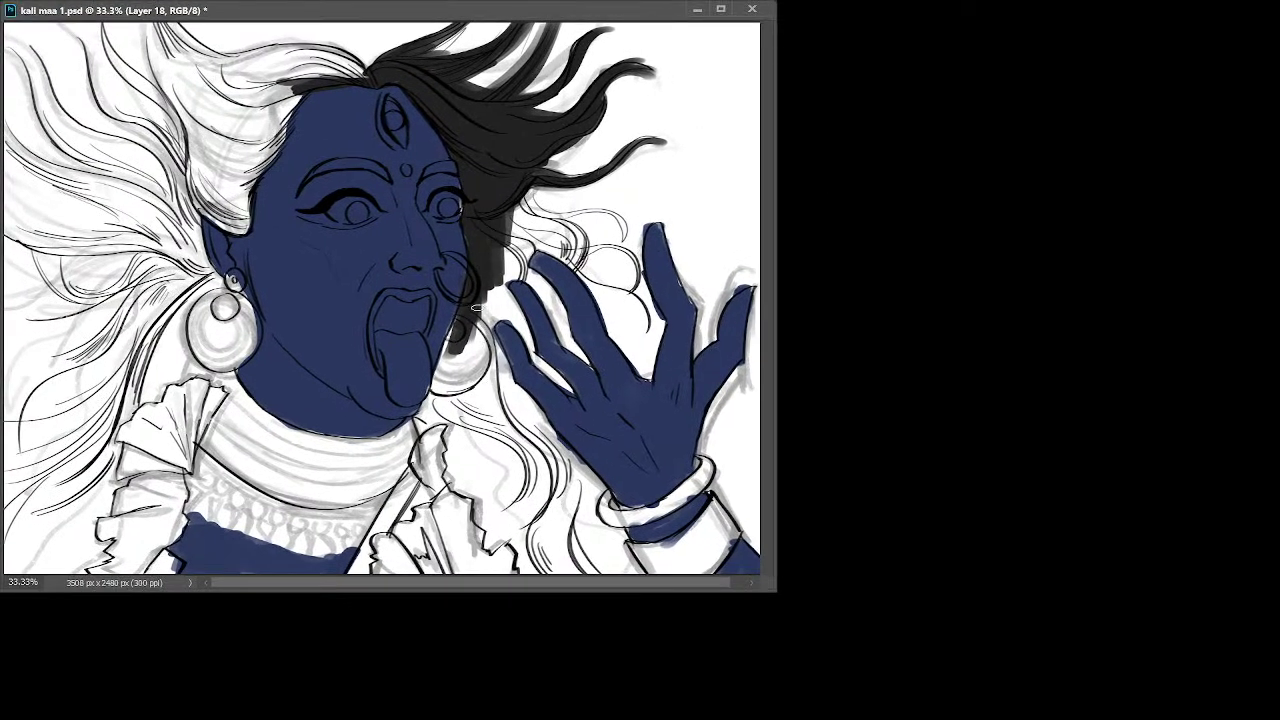
key(ctrl+minus)
mouse_move(446, 320)
mouse_down()
mouse_move(438, 356)
mouse_move(405, 385)
mouse_move(413, 370)
mouse_move(432, 404)
mouse_move(407, 388)
mouse_up()
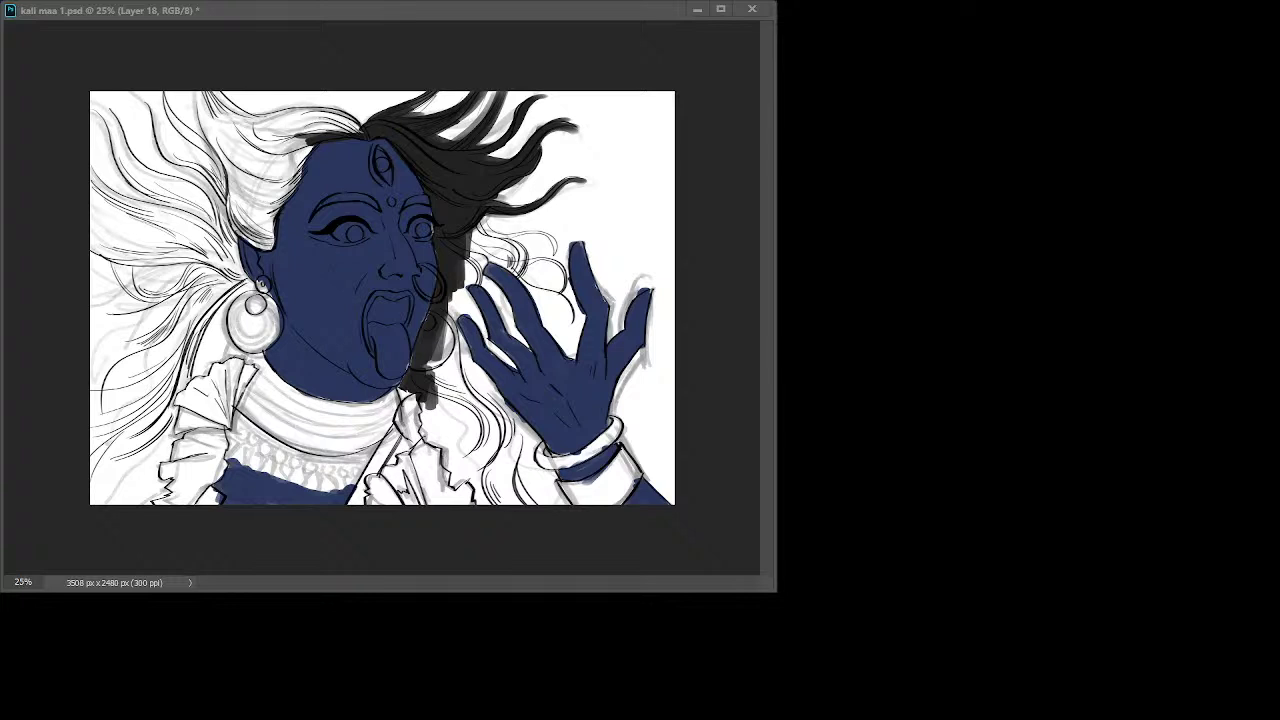
click(710, 237)
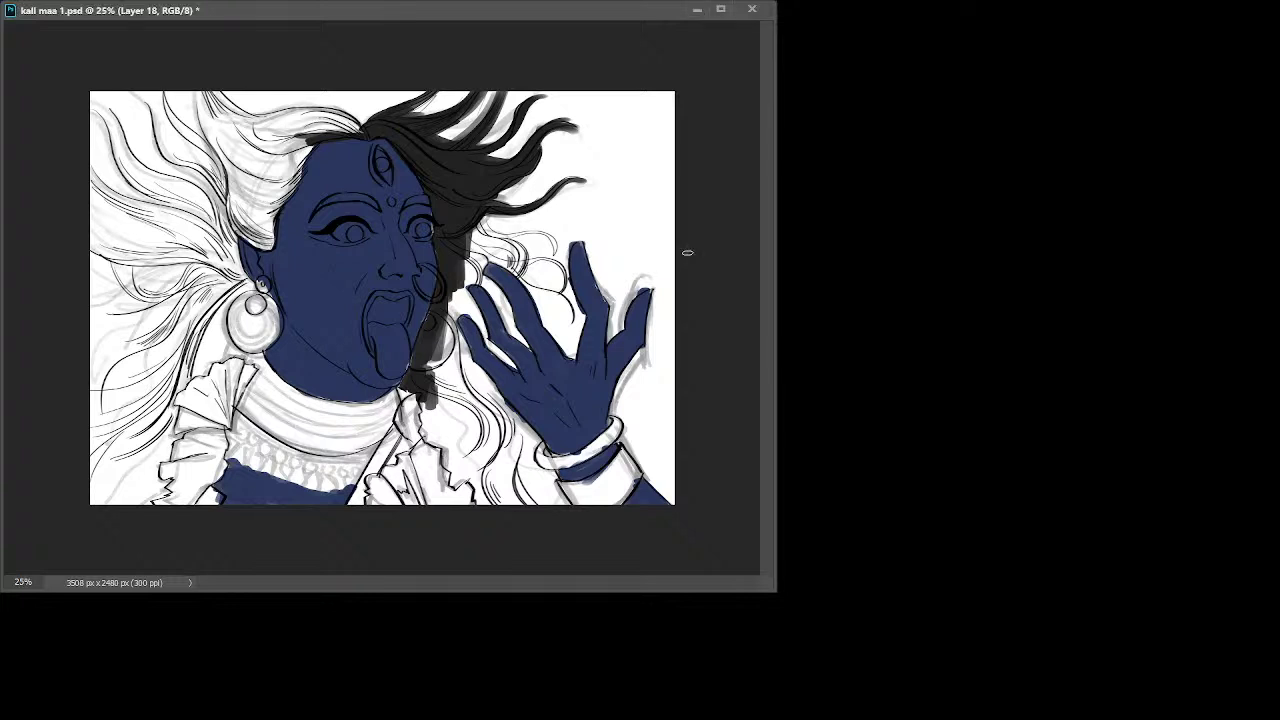
mouse_move(456, 240)
mouse_down()
mouse_move(471, 210)
mouse_move(552, 249)
mouse_move(475, 230)
mouse_move(520, 266)
mouse_move(514, 276)
mouse_move(463, 253)
mouse_move(417, 392)
mouse_move(458, 486)
mouse_up()
key(ctrl+z)
drag(440, 440, 462, 498)
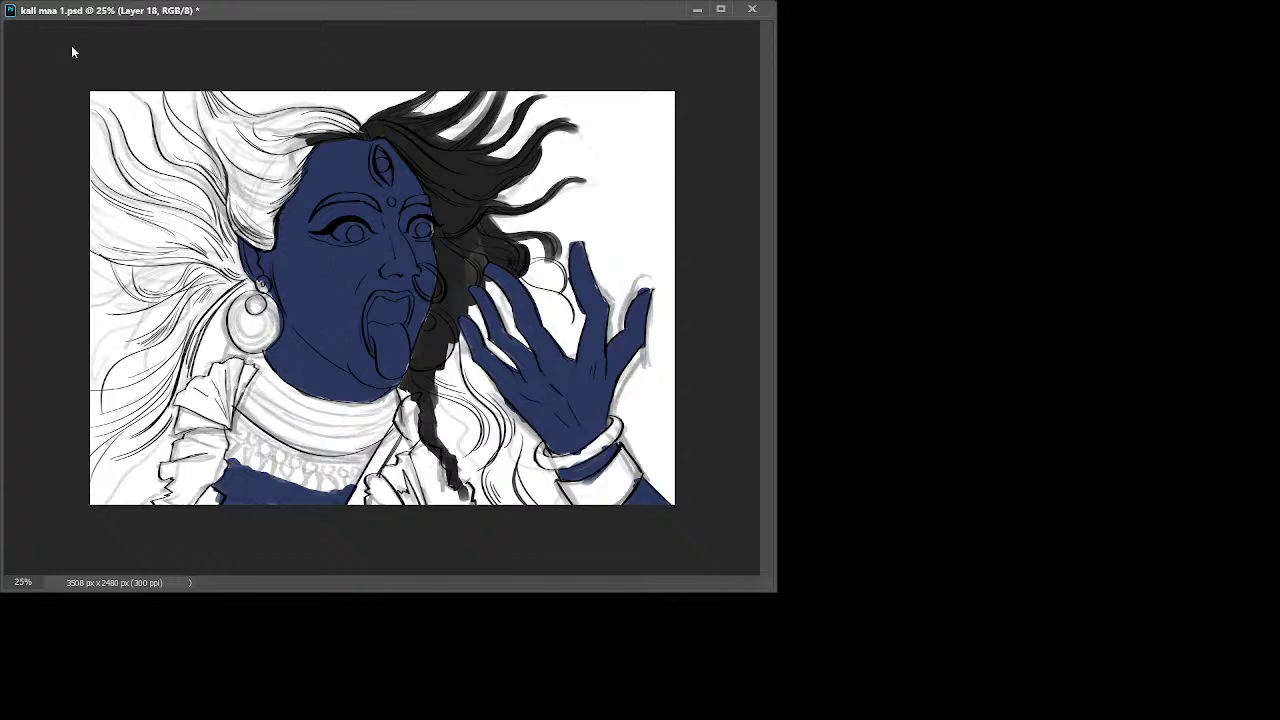
Step: Fill the wavy hair between the shoulder frill and the raised hand with dark grey down to the canvas's lower edge
mouse_move(474, 282)
mouse_down()
mouse_move(437, 383)
mouse_move(474, 444)
mouse_move(490, 330)
mouse_move(505, 355)
mouse_move(455, 280)
mouse_move(475, 397)
mouse_move(514, 478)
mouse_up()
mouse_move(461, 420)
mouse_down()
mouse_move(474, 494)
mouse_move(500, 455)
mouse_move(477, 366)
mouse_move(531, 507)
mouse_move(500, 429)
mouse_move(520, 466)
mouse_move(509, 445)
mouse_move(529, 437)
mouse_move(566, 495)
mouse_up()
mouse_move(521, 266)
mouse_down()
mouse_move(553, 359)
mouse_move(514, 286)
mouse_move(500, 351)
mouse_move(528, 370)
mouse_up()
key(ctrl+z)
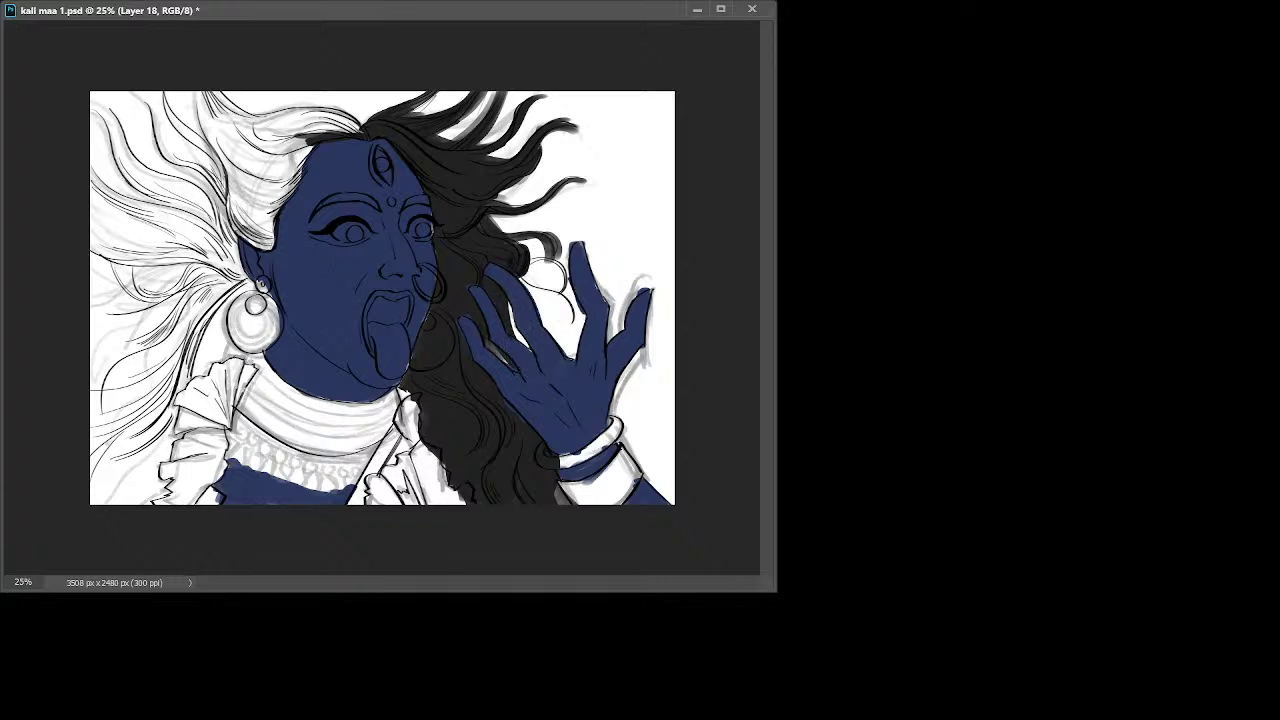
drag(528, 280, 565, 302)
key(ctrl+z)
key(ctrl+z)
key(ctrl+z)
drag(520, 268, 572, 298)
key(ctrl+z)
key(ctrl+shift+z)
drag(524, 264, 562, 278)
key(ctrl+z)
key(ctrl+z)
key(ctrl+z)
key(ctrl+z)
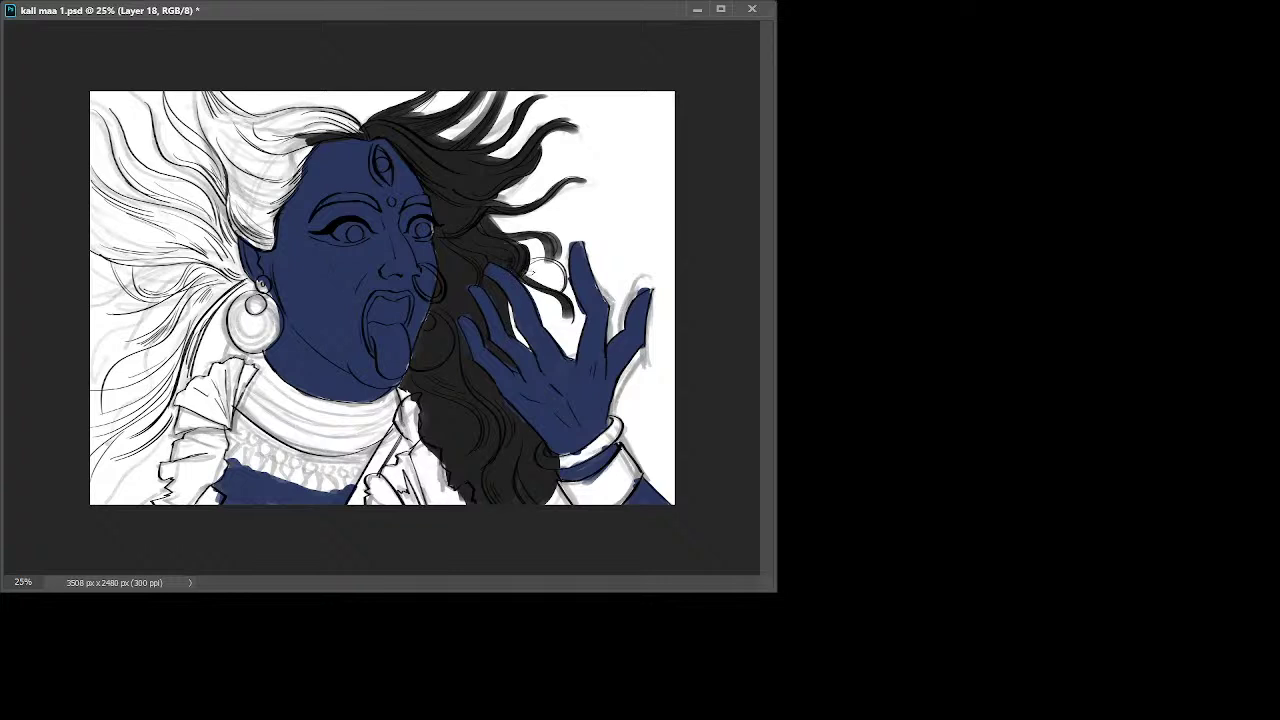
key(ctrl+z)
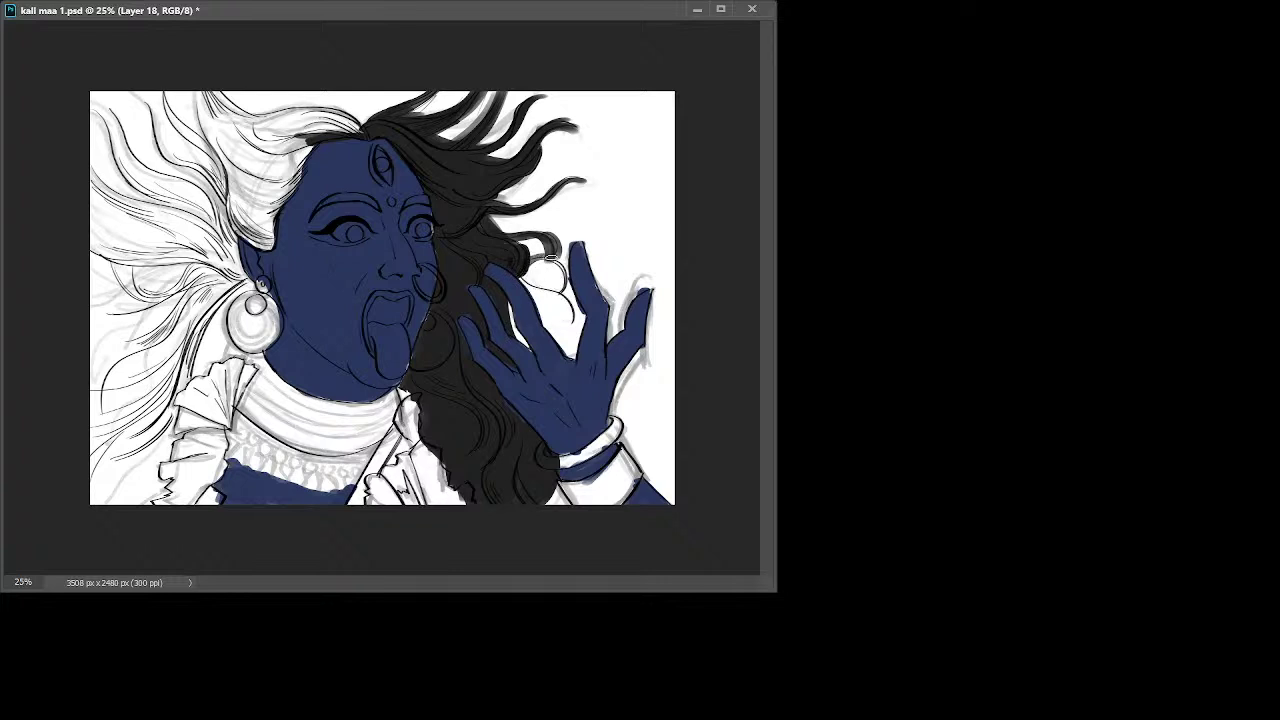
Step: Fill the hair swept over the near temple and crown with dark grey, following the hairline from ear to parting
drag(217, 154, 262, 226)
drag(222, 186, 252, 239)
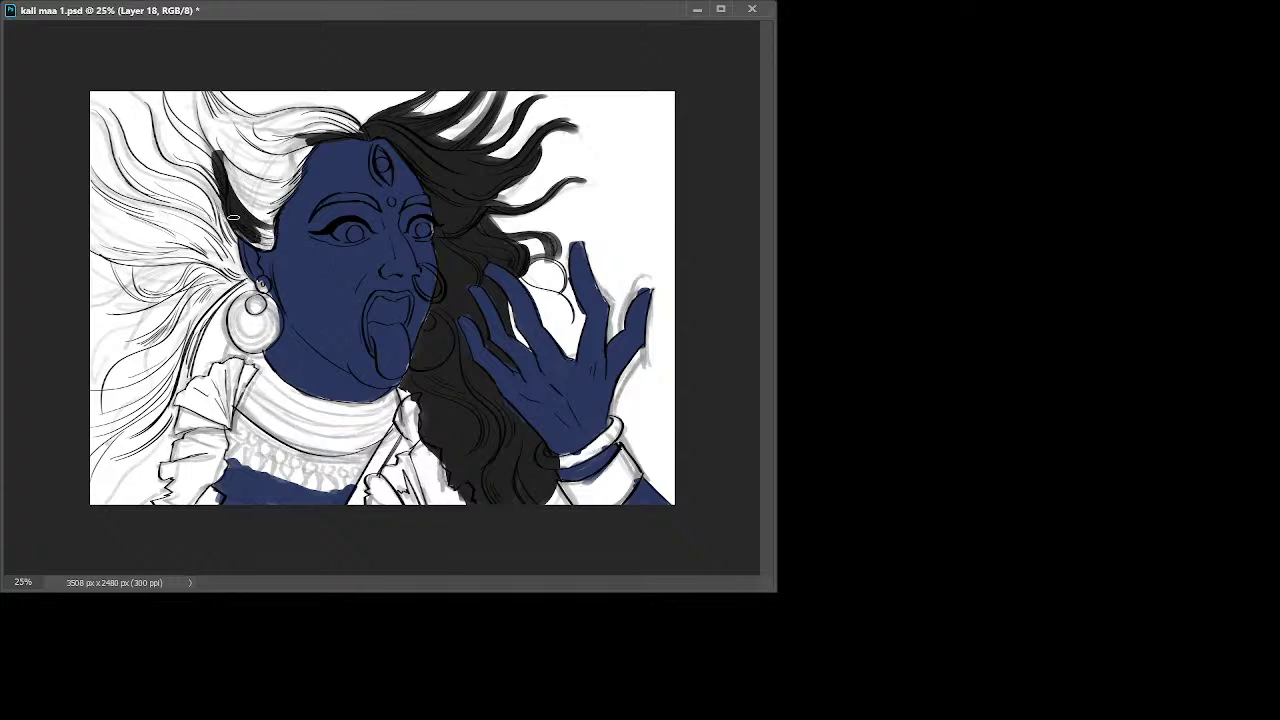
mouse_move(248, 236)
mouse_down()
mouse_move(270, 244)
mouse_move(229, 174)
mouse_up()
key(ctrl+z)
mouse_move(258, 242)
mouse_down()
mouse_move(241, 228)
mouse_move(268, 250)
mouse_move(265, 217)
mouse_move(291, 176)
mouse_up()
mouse_move(218, 156)
mouse_down()
mouse_move(248, 205)
mouse_move(201, 94)
mouse_move(234, 140)
mouse_move(226, 98)
mouse_move(266, 124)
mouse_move(296, 112)
mouse_move(348, 124)
mouse_move(284, 136)
mouse_move(250, 166)
mouse_move(246, 192)
mouse_move(266, 208)
mouse_move(258, 142)
mouse_move(212, 94)
mouse_move(270, 140)
mouse_move(326, 124)
mouse_move(280, 158)
mouse_move(305, 182)
mouse_move(288, 186)
mouse_move(305, 124)
mouse_move(266, 130)
mouse_move(360, 130)
mouse_up()
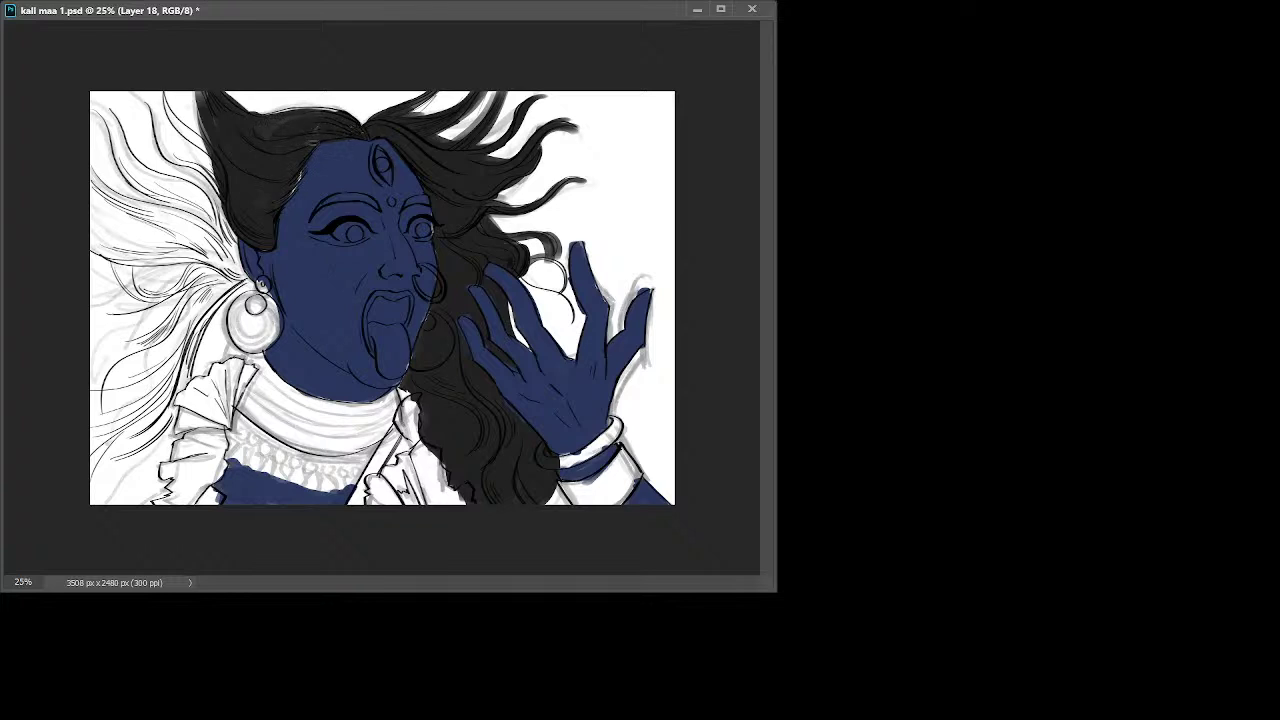
mouse_move(298, 165)
mouse_down()
mouse_move(324, 122)
mouse_move(256, 136)
mouse_move(337, 117)
mouse_up()
Step: Paint the two wavy locks rising toward the upper-left corner of the canvas in dark grey
mouse_move(153, 100)
mouse_down()
mouse_move(165, 140)
mouse_move(200, 165)
mouse_move(154, 113)
mouse_move(223, 176)
mouse_move(205, 182)
mouse_move(226, 204)
mouse_up()
mouse_move(176, 138)
mouse_down()
mouse_move(217, 163)
mouse_move(172, 127)
mouse_move(210, 156)
mouse_move(218, 125)
mouse_move(163, 130)
mouse_move(147, 97)
mouse_move(181, 168)
mouse_up()
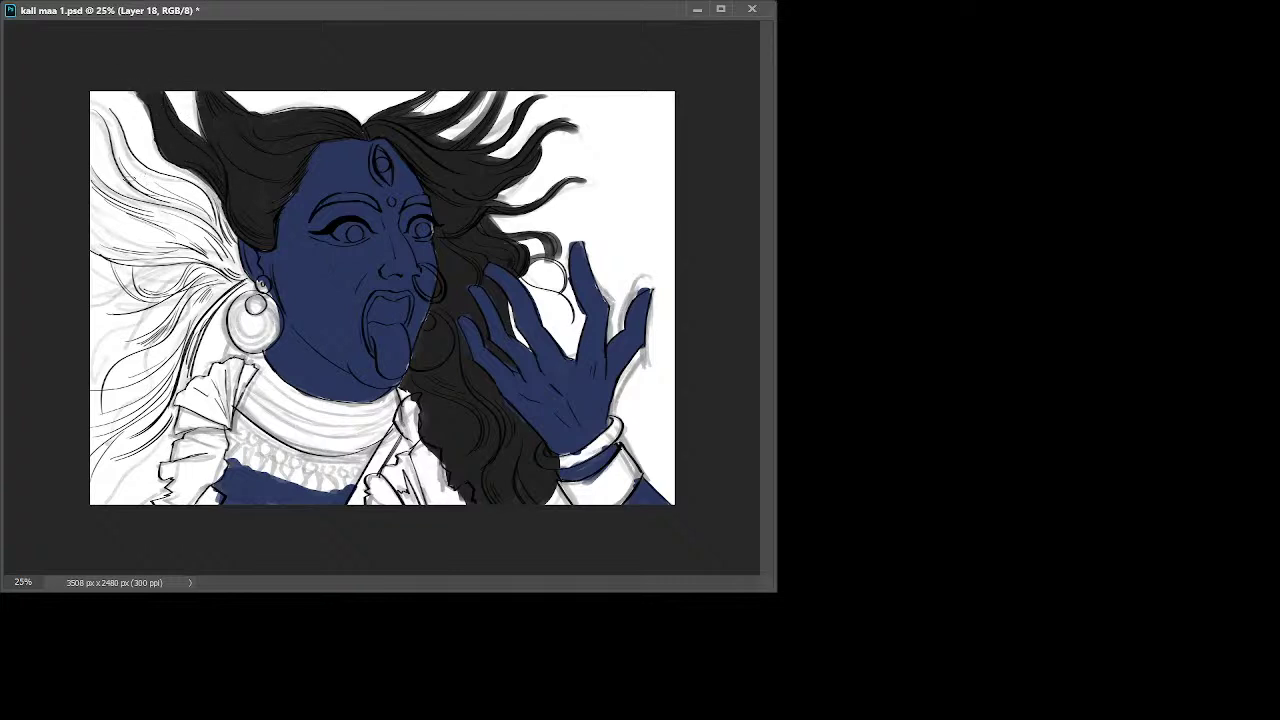
mouse_move(119, 131)
mouse_down()
mouse_move(96, 98)
mouse_move(155, 195)
mouse_up()
drag(128, 155, 159, 197)
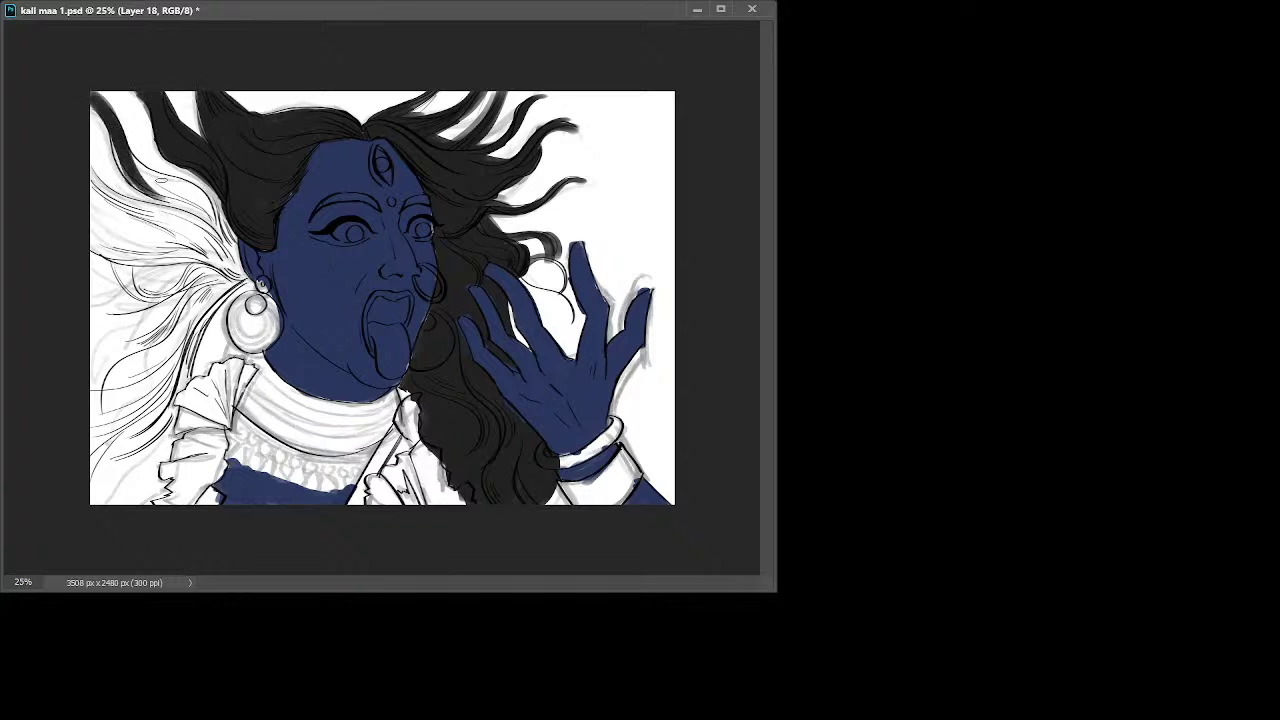
Step: Fill the hair joining the two upper-left locks to the area above the near ear with dark grey
mouse_move(124, 154)
mouse_down()
mouse_move(145, 188)
mouse_move(118, 150)
mouse_move(165, 200)
mouse_move(195, 200)
mouse_move(220, 236)
mouse_up()
drag(154, 172, 232, 236)
drag(201, 191, 228, 232)
mouse_move(156, 166)
mouse_down()
mouse_move(202, 178)
mouse_move(228, 206)
mouse_up()
drag(157, 185, 191, 189)
mouse_move(134, 154)
mouse_down()
mouse_move(194, 178)
mouse_move(129, 156)
mouse_move(189, 214)
mouse_up()
mouse_move(220, 154)
mouse_down()
mouse_move(203, 74)
mouse_move(238, 174)
mouse_up()
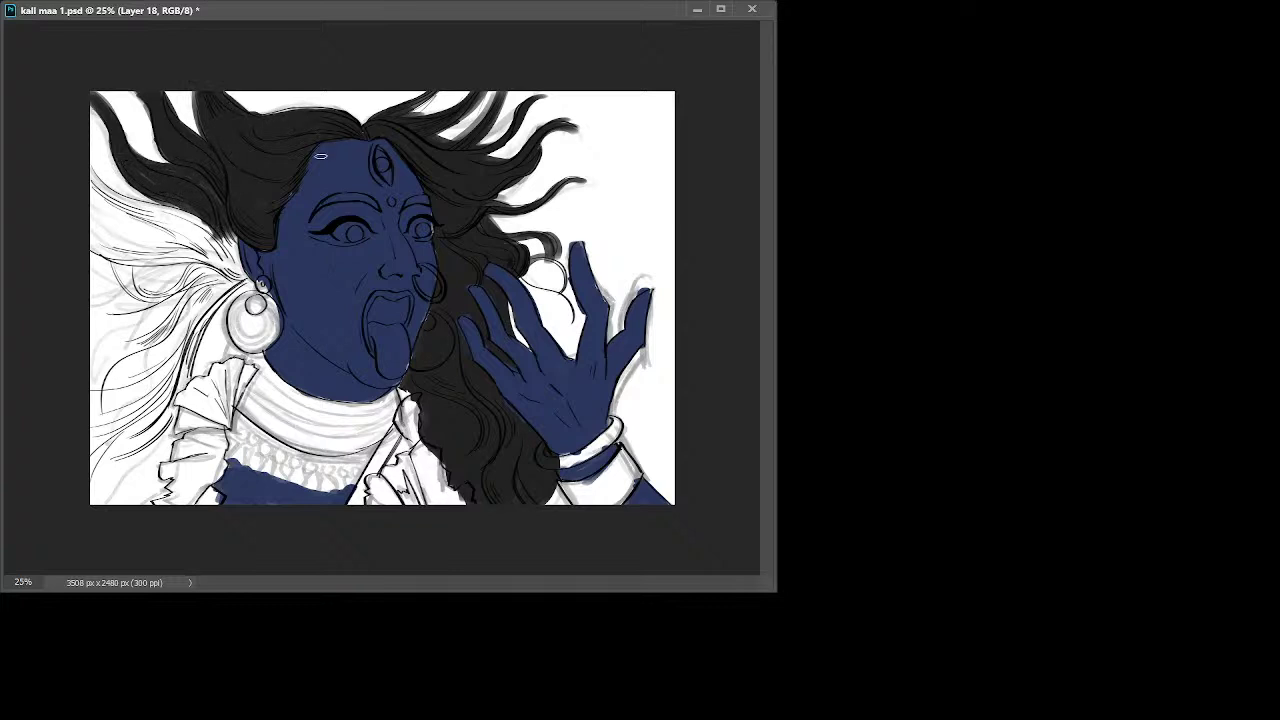
Step: Touch up the dark fill along the crown's upper edge and the strands rising from the parting
mouse_move(240, 112)
mouse_down()
mouse_move(324, 171)
mouse_move(315, 83)
mouse_move(347, 128)
mouse_up()
drag(250, 116, 330, 110)
key(ctrl+z)
drag(409, 115, 450, 68)
Step: Fill the hair behind the near ear and the broad lock sweeping to the canvas's left edge with dark grey
mouse_move(227, 261)
mouse_down()
mouse_move(225, 247)
mouse_move(239, 270)
mouse_move(228, 292)
mouse_move(190, 314)
mouse_move(250, 283)
mouse_up()
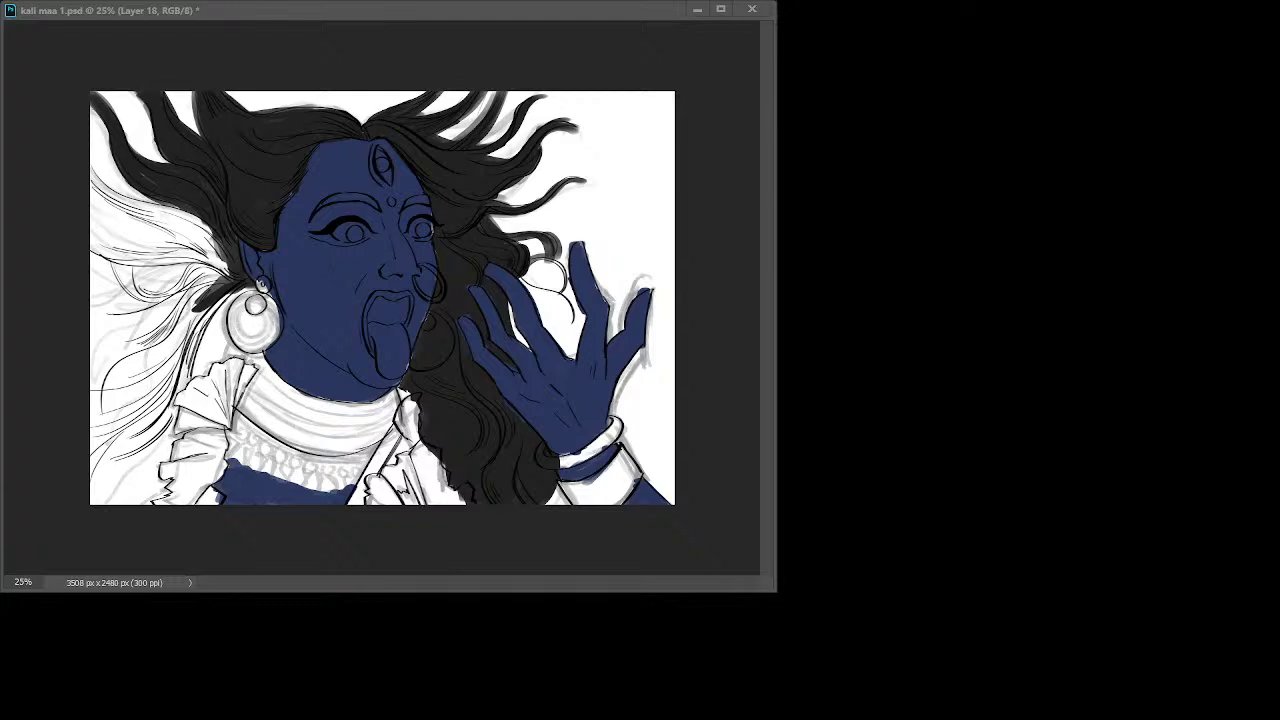
mouse_move(185, 285)
mouse_down()
mouse_move(197, 255)
mouse_move(217, 234)
mouse_move(228, 266)
mouse_move(205, 229)
mouse_up()
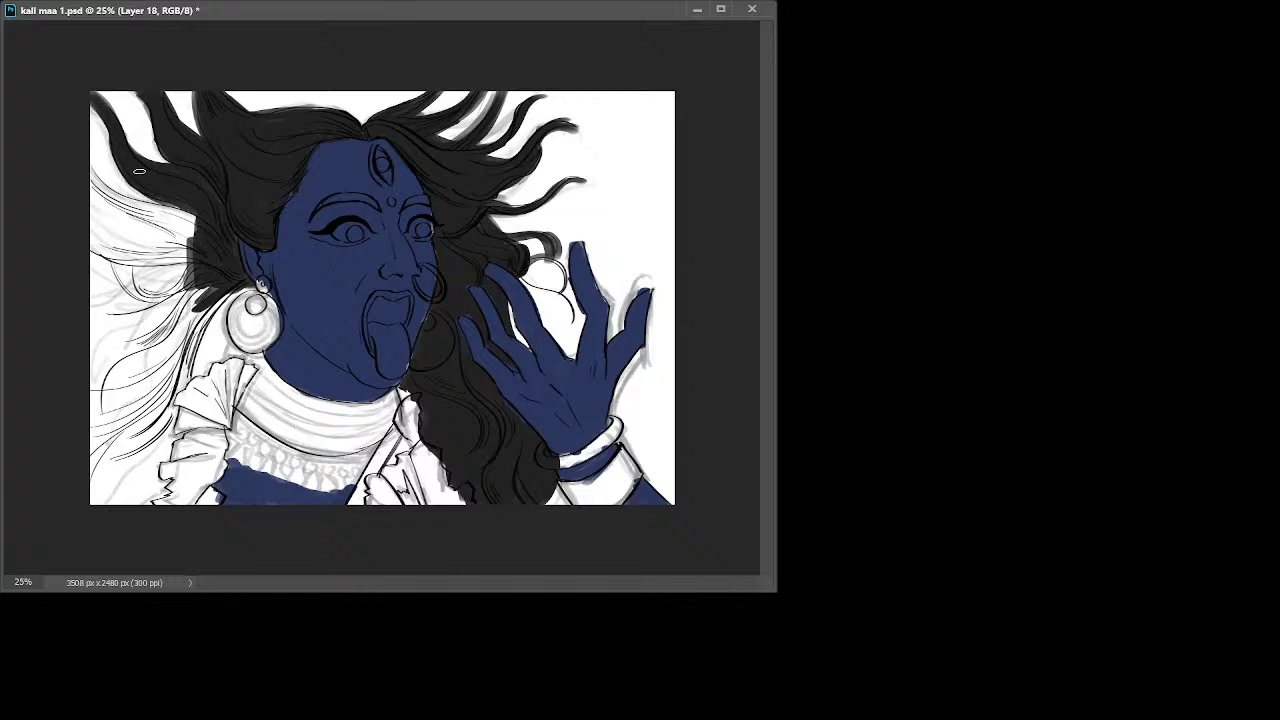
drag(88, 168, 188, 218)
key(ctrl+z)
key(ctrl+z)
key(ctrl+z)
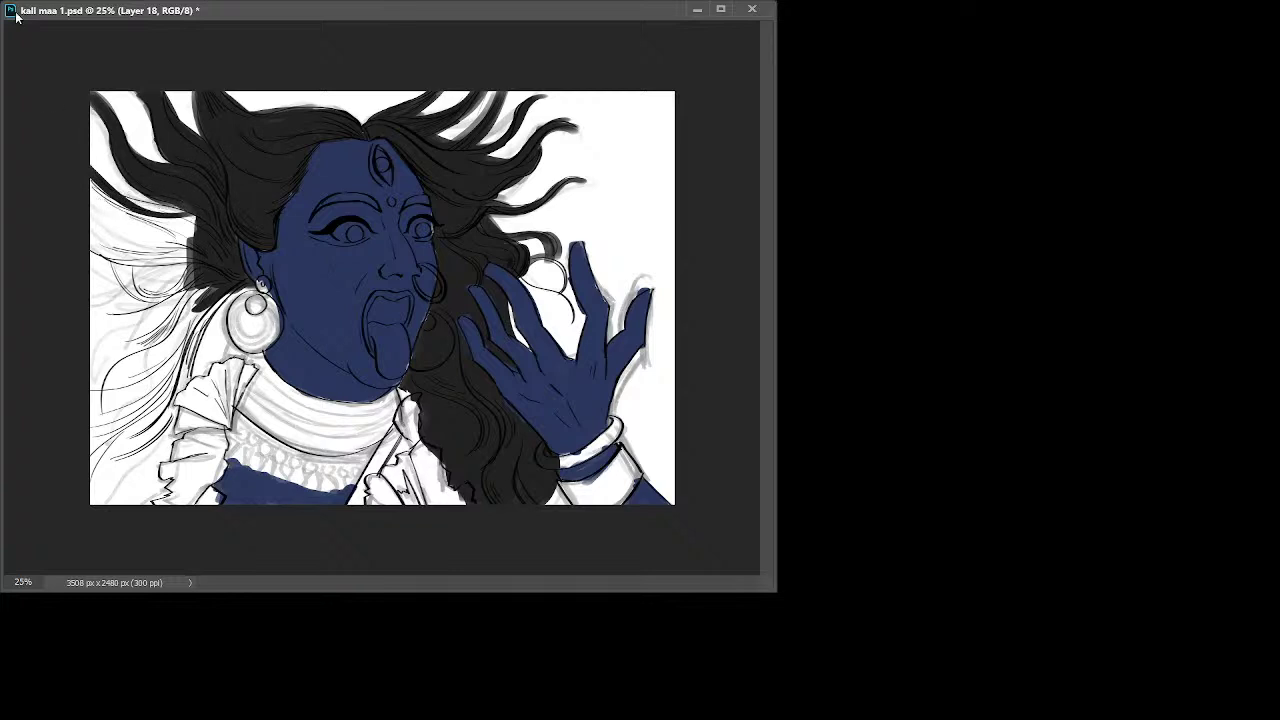
mouse_move(130, 222)
mouse_down()
mouse_move(80, 228)
mouse_move(105, 238)
mouse_move(100, 219)
mouse_move(121, 213)
mouse_move(130, 228)
mouse_move(110, 232)
mouse_move(152, 245)
mouse_move(113, 183)
mouse_move(135, 252)
mouse_move(82, 233)
mouse_move(124, 249)
mouse_move(196, 240)
mouse_move(161, 247)
mouse_move(206, 218)
mouse_move(101, 205)
mouse_move(200, 236)
mouse_move(168, 186)
mouse_move(164, 223)
mouse_move(195, 228)
mouse_move(118, 213)
mouse_move(71, 167)
mouse_move(206, 238)
mouse_move(98, 231)
mouse_move(122, 239)
mouse_move(91, 248)
mouse_move(205, 257)
mouse_move(139, 256)
mouse_move(216, 273)
mouse_move(123, 236)
mouse_move(138, 250)
mouse_move(127, 258)
mouse_move(200, 262)
mouse_move(193, 233)
mouse_move(214, 276)
mouse_move(168, 262)
mouse_up()
key(ctrl+z)
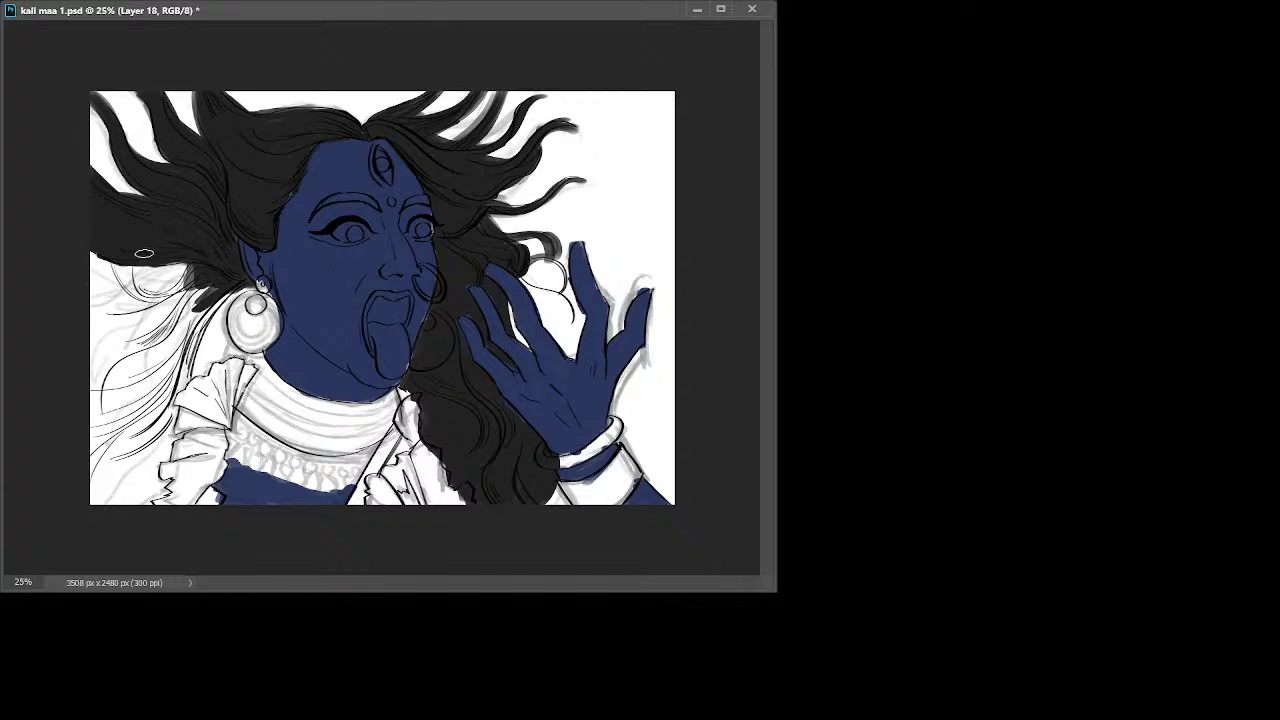
Step: Paint the hooked curl hanging below the broad left lock, redoing the stroke until it follows the sketch line
drag(118, 254, 195, 281)
key(ctrl+z)
drag(114, 257, 198, 289)
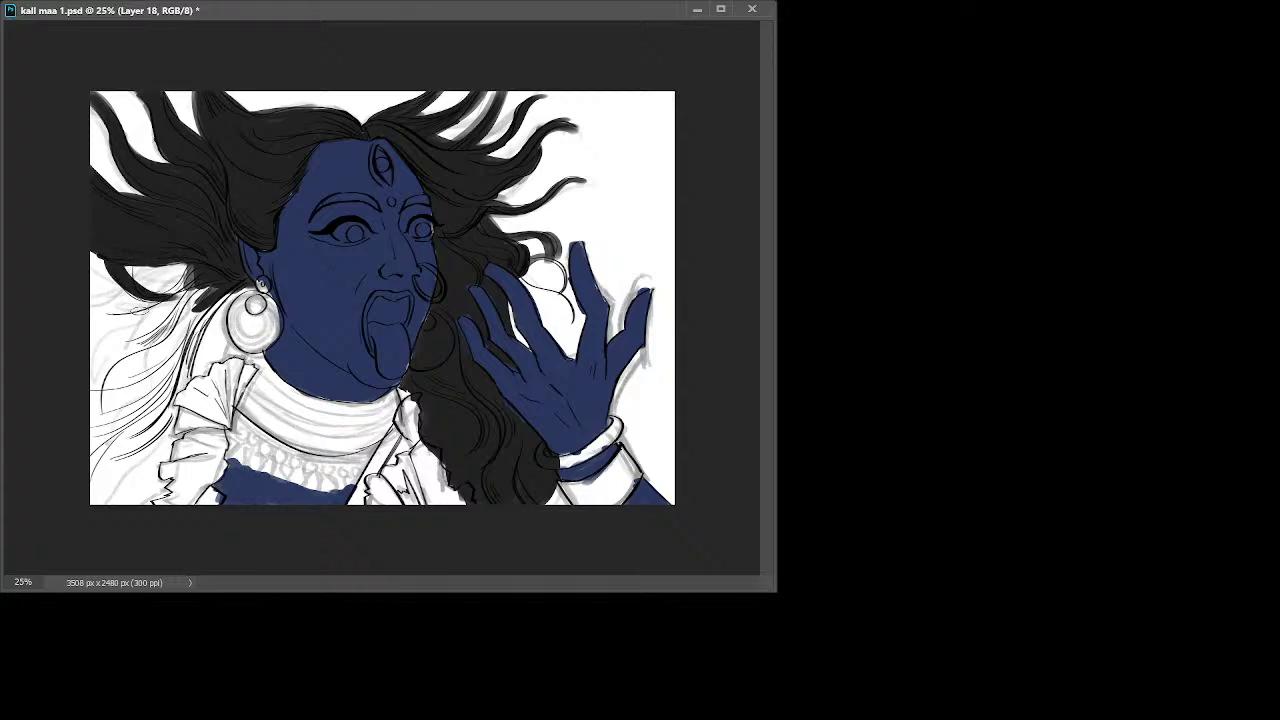
key(ctrl+z)
drag(118, 262, 158, 300)
key(ctrl+z)
drag(117, 256, 165, 300)
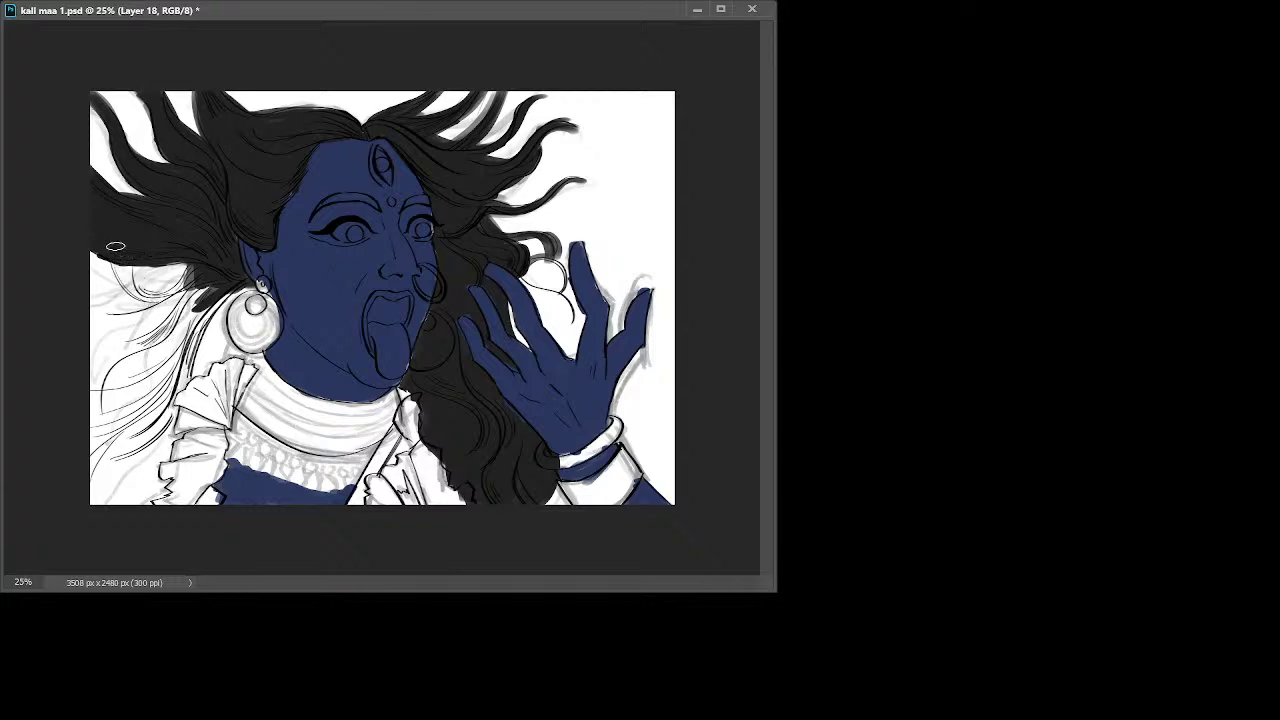
key(ctrl+z)
mouse_move(128, 256)
mouse_down()
mouse_move(143, 299)
mouse_move(172, 300)
mouse_up()
key(ctrl+z)
key(ctrl+z)
key(ctrl+z)
mouse_move(118, 262)
mouse_down()
mouse_move(134, 294)
mouse_move(170, 299)
mouse_move(194, 294)
mouse_move(198, 270)
mouse_move(172, 300)
mouse_up()
key(ctrl+z)
key(ctrl+z)
key(ctrl+z)
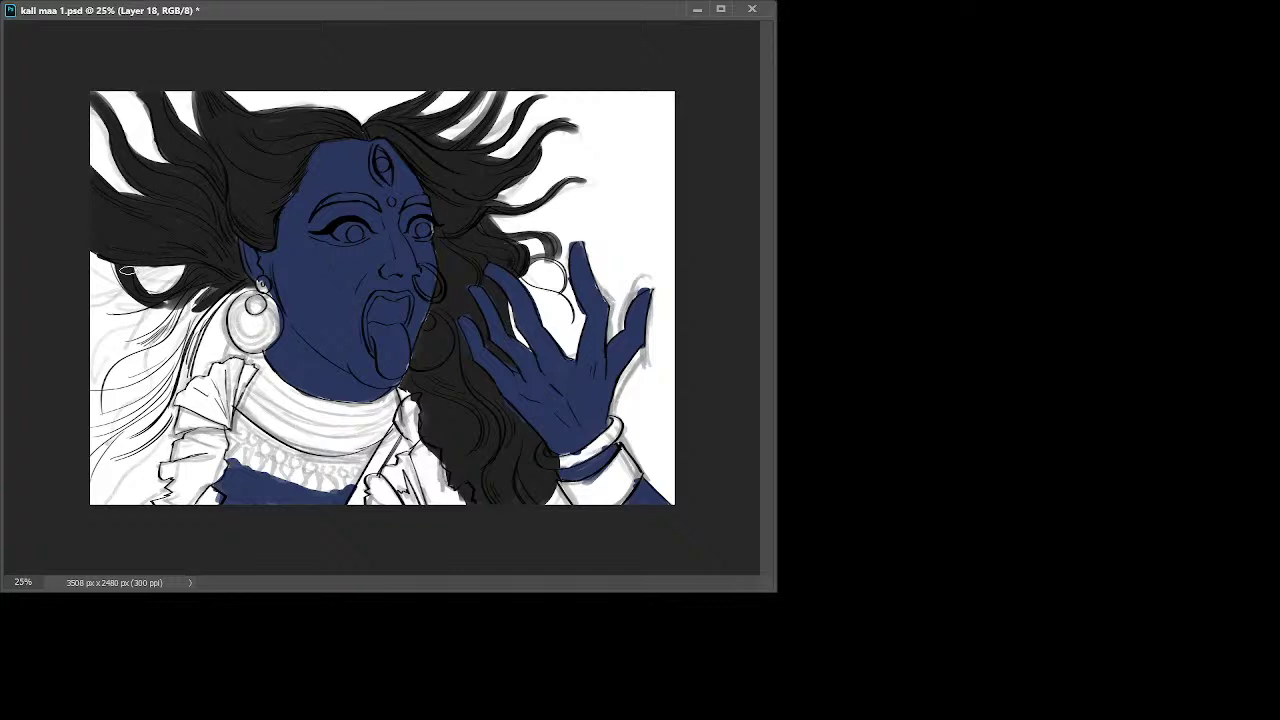
Step: Paint dark strands fanning down and left from behind the near ear and earring
mouse_move(204, 294)
mouse_down()
mouse_move(92, 322)
mouse_move(152, 328)
mouse_up()
mouse_move(210, 291)
mouse_down()
mouse_move(148, 348)
mouse_move(146, 378)
mouse_up()
drag(246, 274, 182, 346)
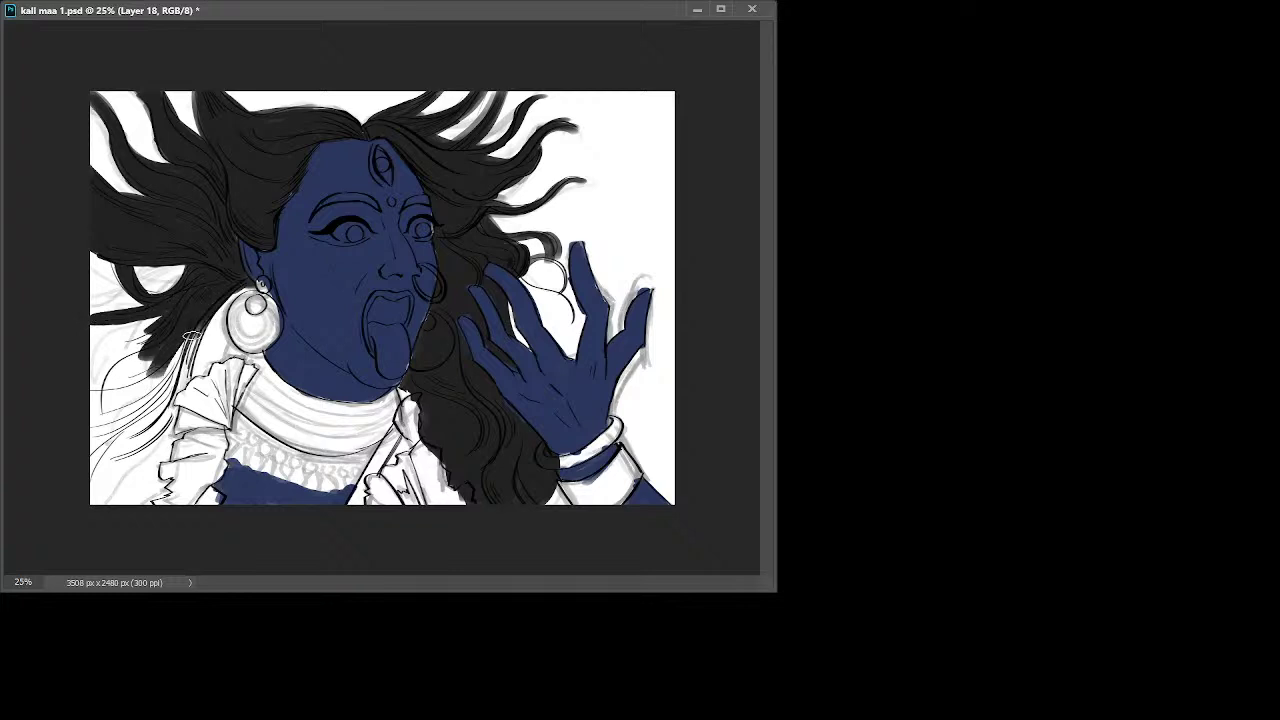
Step: Fill the flowing hair in the lower-left area, between the earring, the sleeve and the canvas edge, with dark grey
drag(218, 300, 158, 414)
mouse_move(184, 346)
mouse_down()
mouse_move(120, 452)
mouse_move(98, 455)
mouse_up()
mouse_move(178, 346)
mouse_down()
mouse_move(136, 454)
mouse_move(98, 464)
mouse_up()
drag(176, 390, 92, 450)
mouse_move(166, 358)
mouse_down()
mouse_move(92, 440)
mouse_move(92, 400)
mouse_up()
mouse_move(177, 326)
mouse_down()
mouse_move(90, 350)
mouse_move(82, 335)
mouse_move(92, 408)
mouse_up()
drag(162, 386, 82, 462)
drag(108, 408, 70, 432)
drag(202, 344, 124, 468)
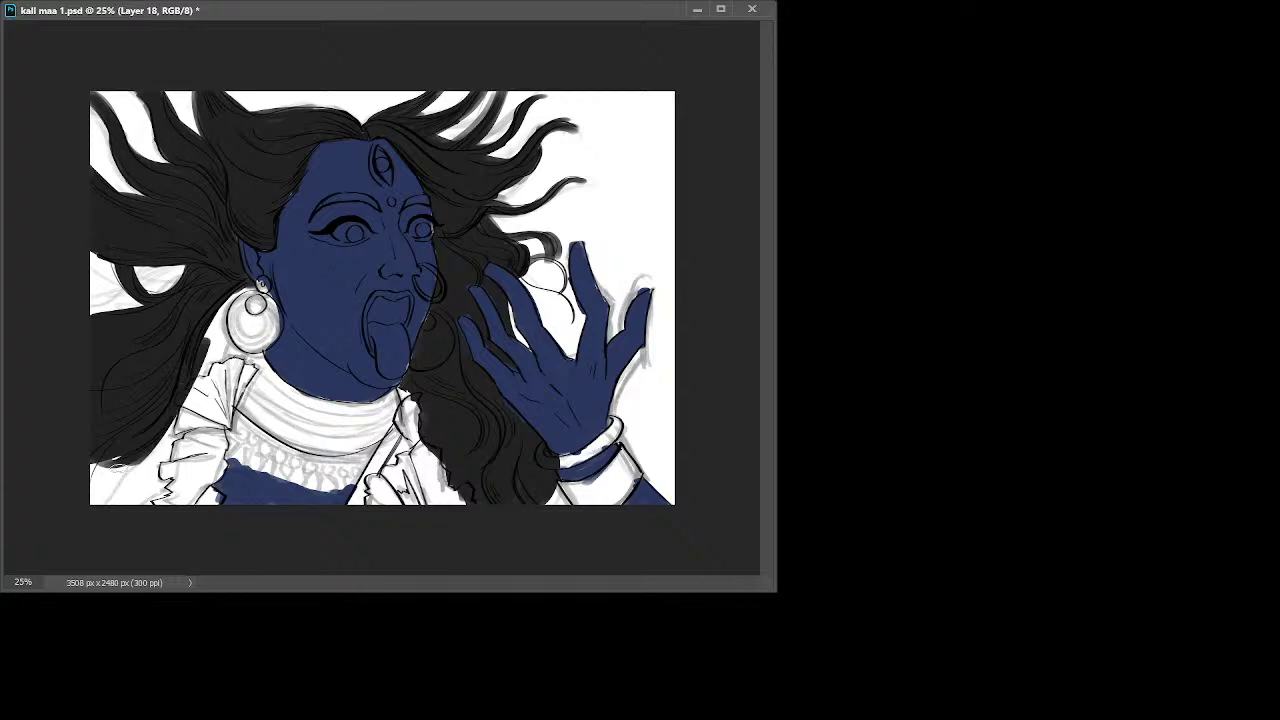
Step: Fill the remaining hair gaps around the near earring, along the ruffled sleeve and in the canvas's lower-left corner
key(ctrl+z)
drag(208, 319, 187, 354)
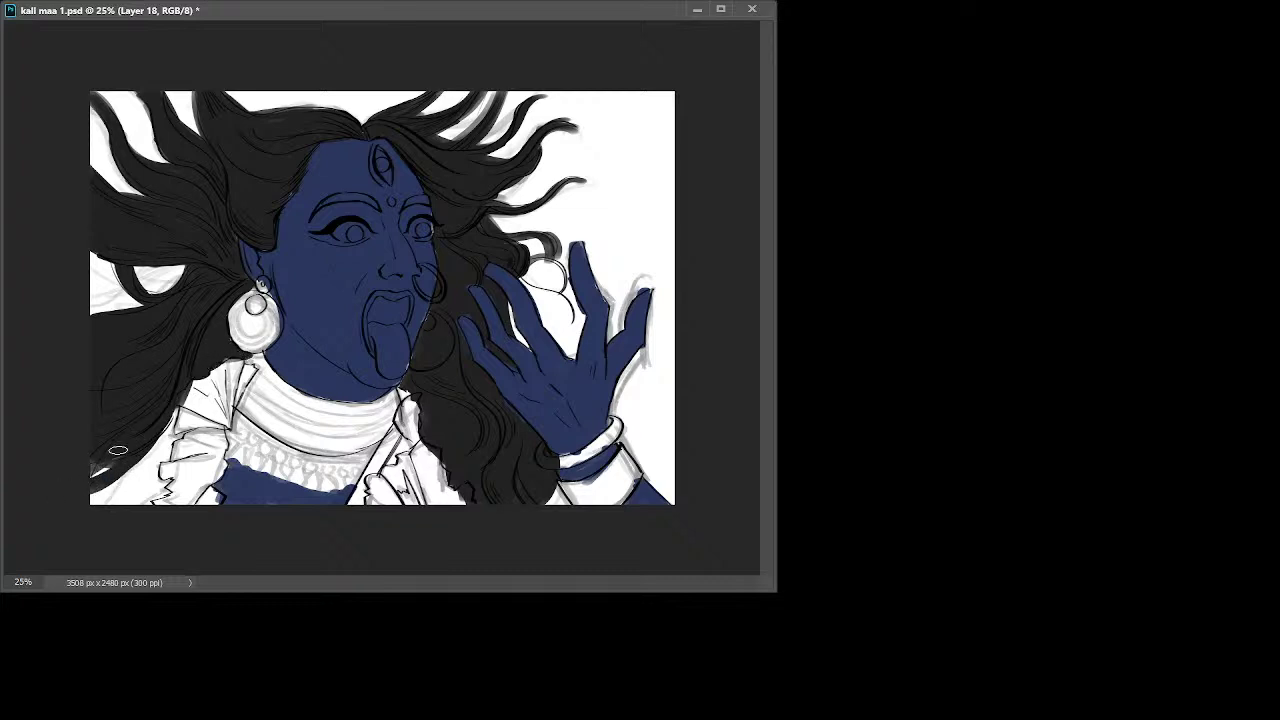
mouse_move(137, 466)
mouse_down()
mouse_move(92, 505)
mouse_move(176, 439)
mouse_move(133, 466)
mouse_move(148, 484)
mouse_move(126, 523)
mouse_move(107, 459)
mouse_up()
mouse_move(140, 508)
mouse_down()
mouse_move(158, 485)
mouse_move(155, 500)
mouse_up()
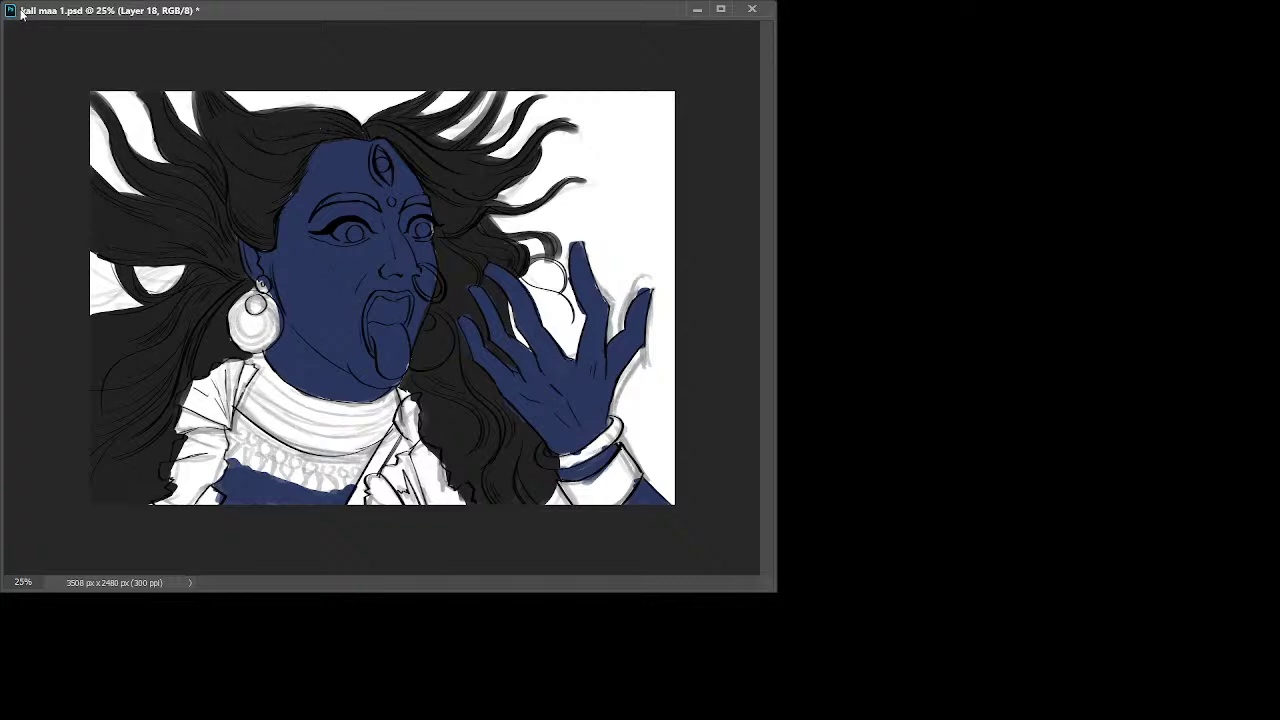
drag(2, 3, 3, 5)
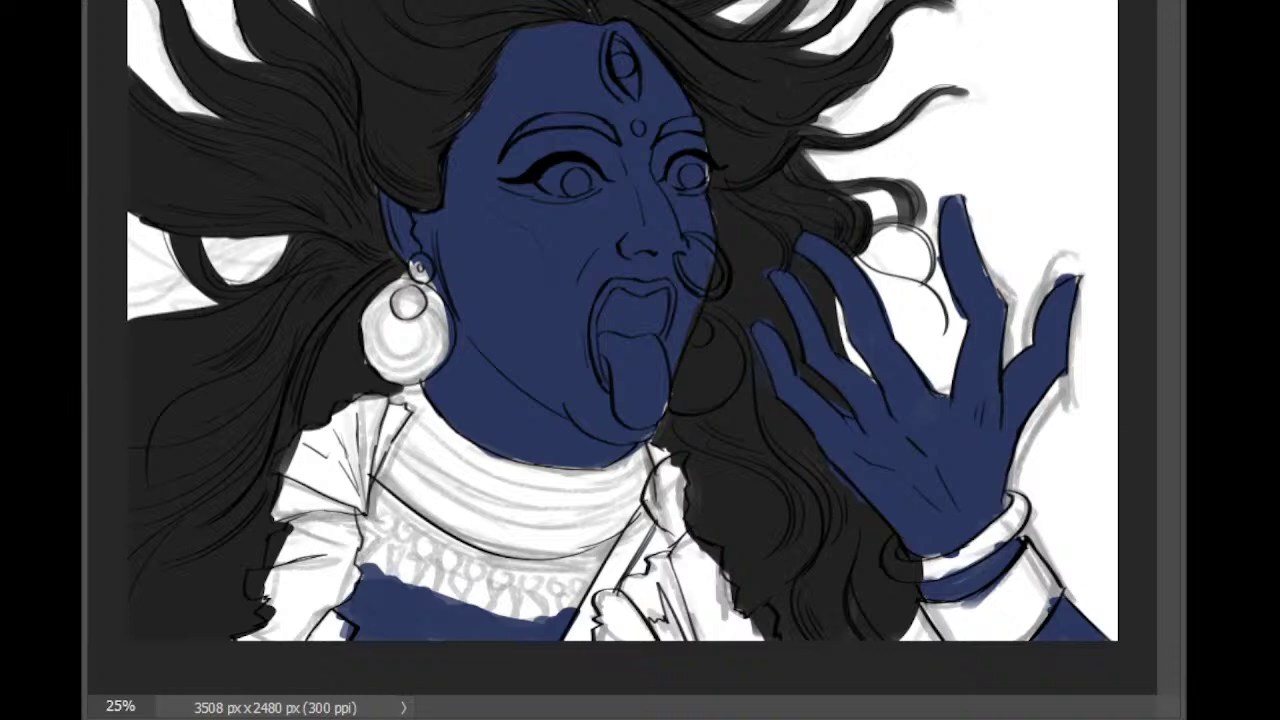
Step: Paint a black shadow band on the face along the jawline from the near ear toward the chin
drag(445, 207, 486, 332)
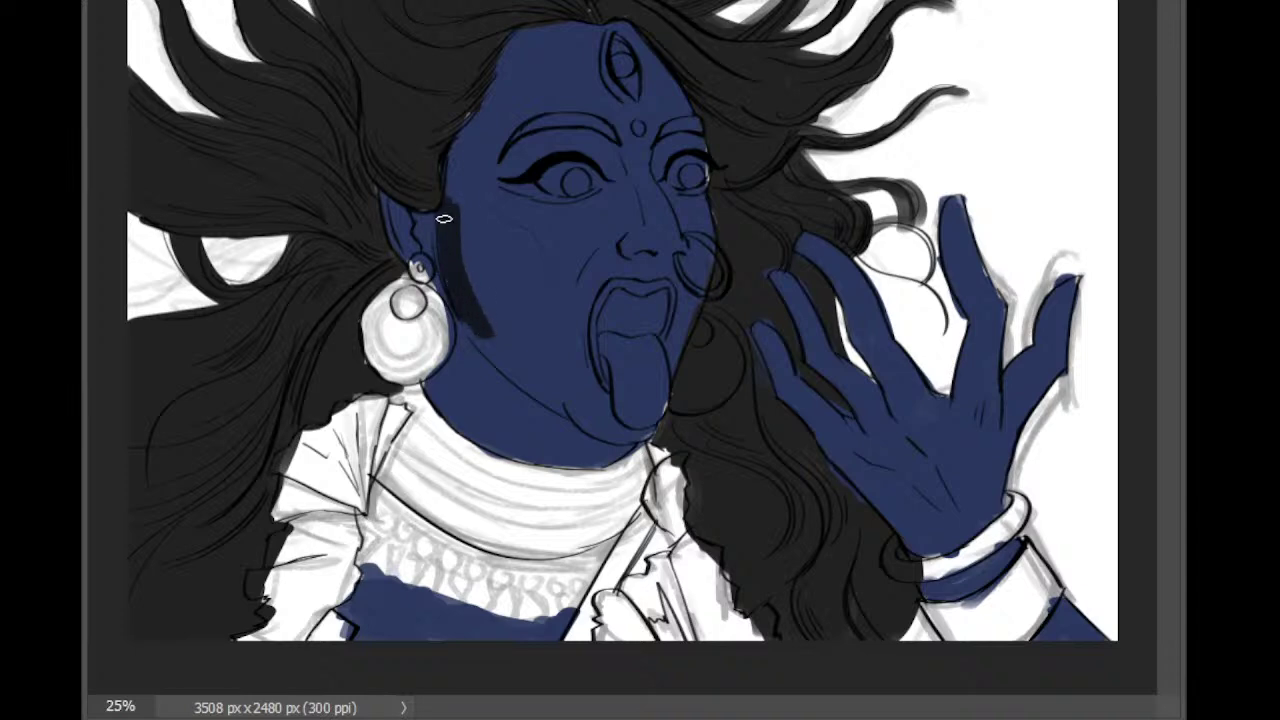
drag(462, 277, 518, 360)
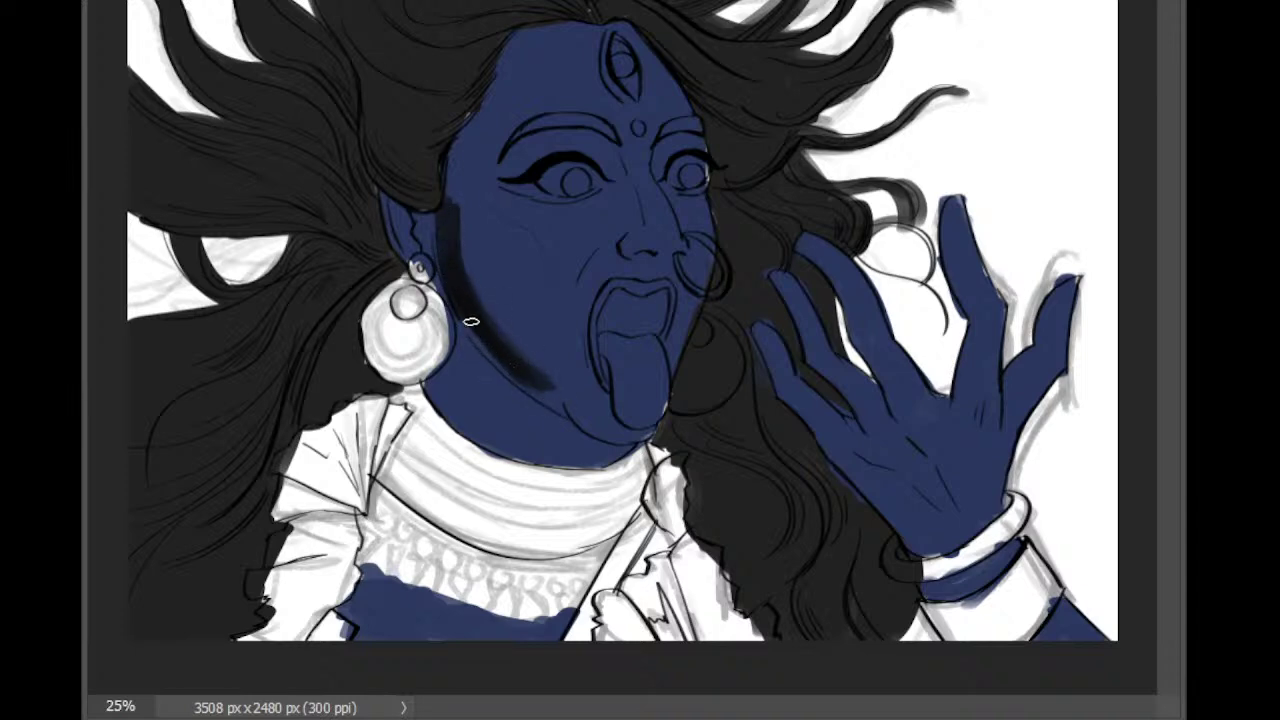
mouse_move(480, 338)
mouse_down()
mouse_move(529, 390)
mouse_move(454, 296)
mouse_move(542, 384)
mouse_move(535, 393)
mouse_move(545, 386)
mouse_move(471, 306)
mouse_move(480, 357)
mouse_move(453, 295)
mouse_move(560, 399)
mouse_move(488, 341)
mouse_move(548, 397)
mouse_up()
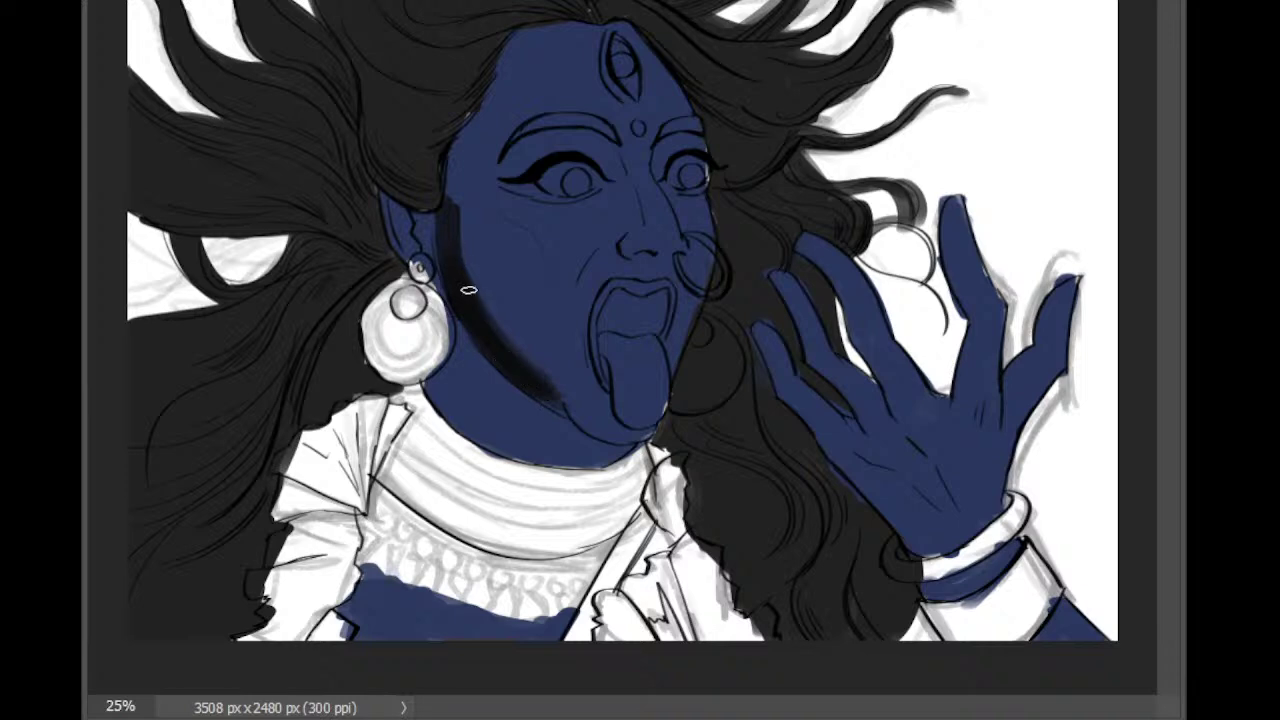
mouse_move(443, 217)
mouse_down()
mouse_move(534, 355)
mouse_move(464, 274)
mouse_move(506, 349)
mouse_up()
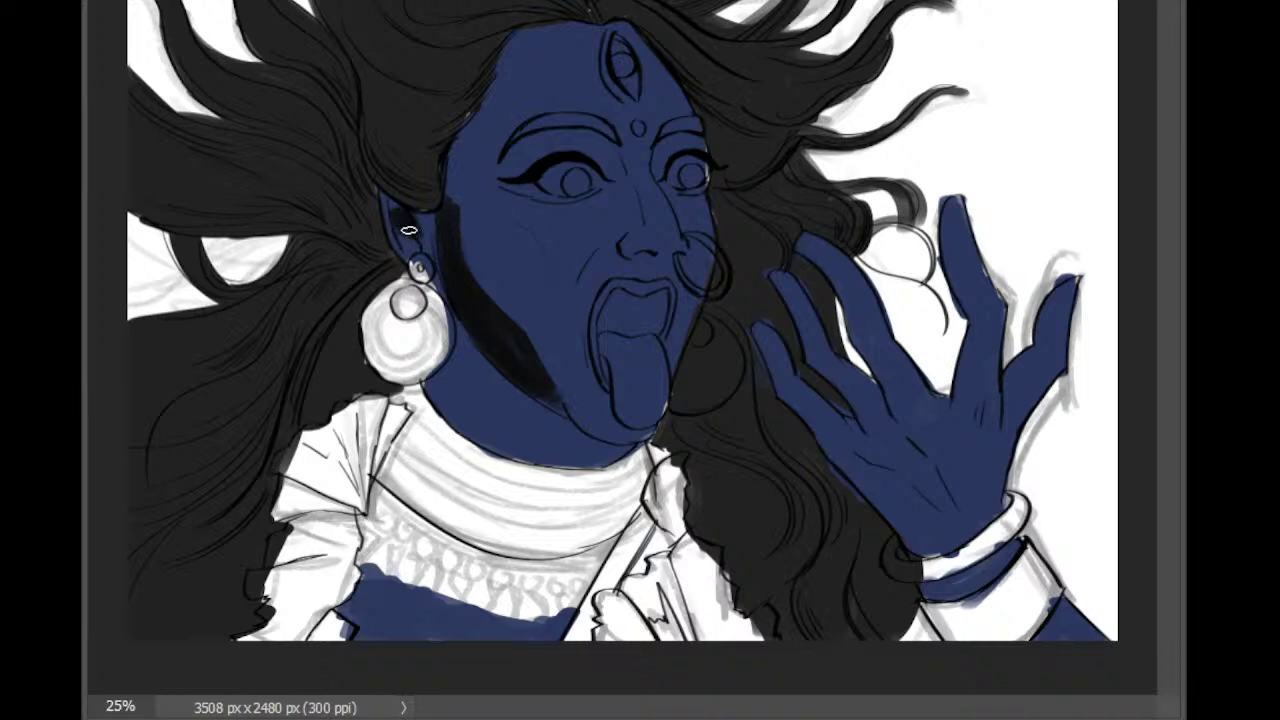
Step: Paint black shadows on the near ear, the temple and the side of the jaw, plus a dark stroke under the cheekbone
drag(419, 214, 428, 250)
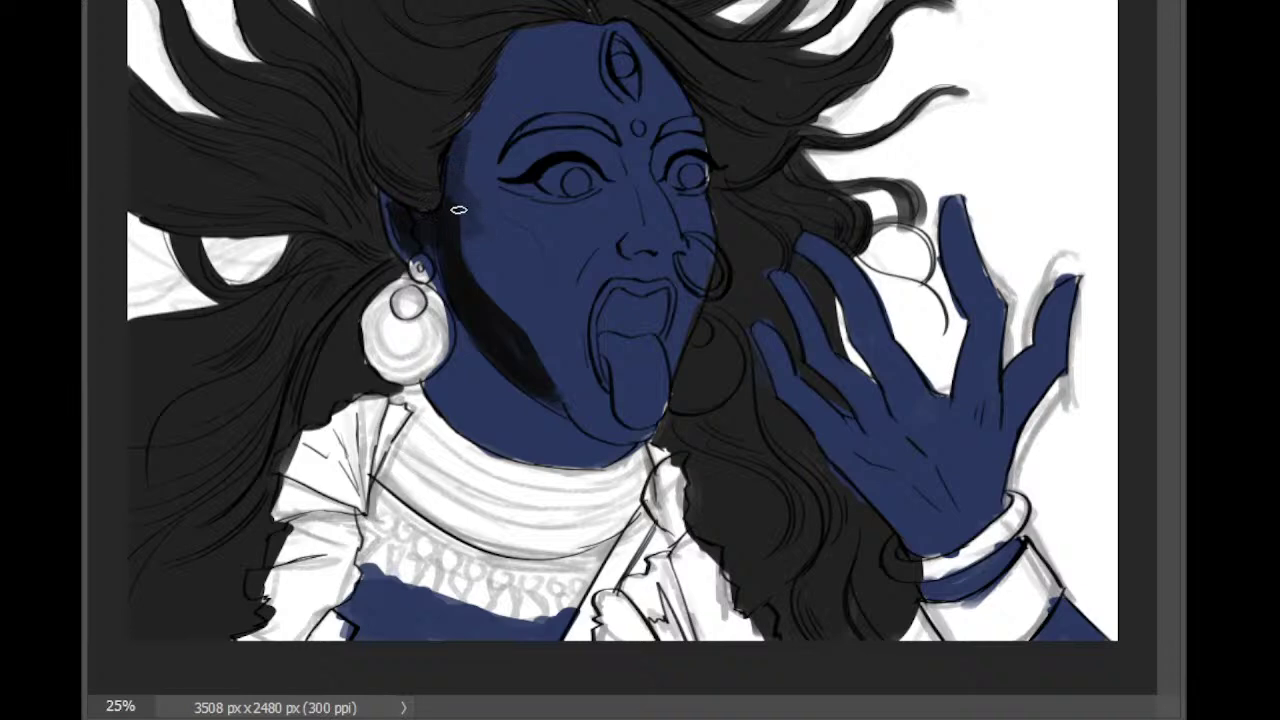
drag(453, 197, 498, 311)
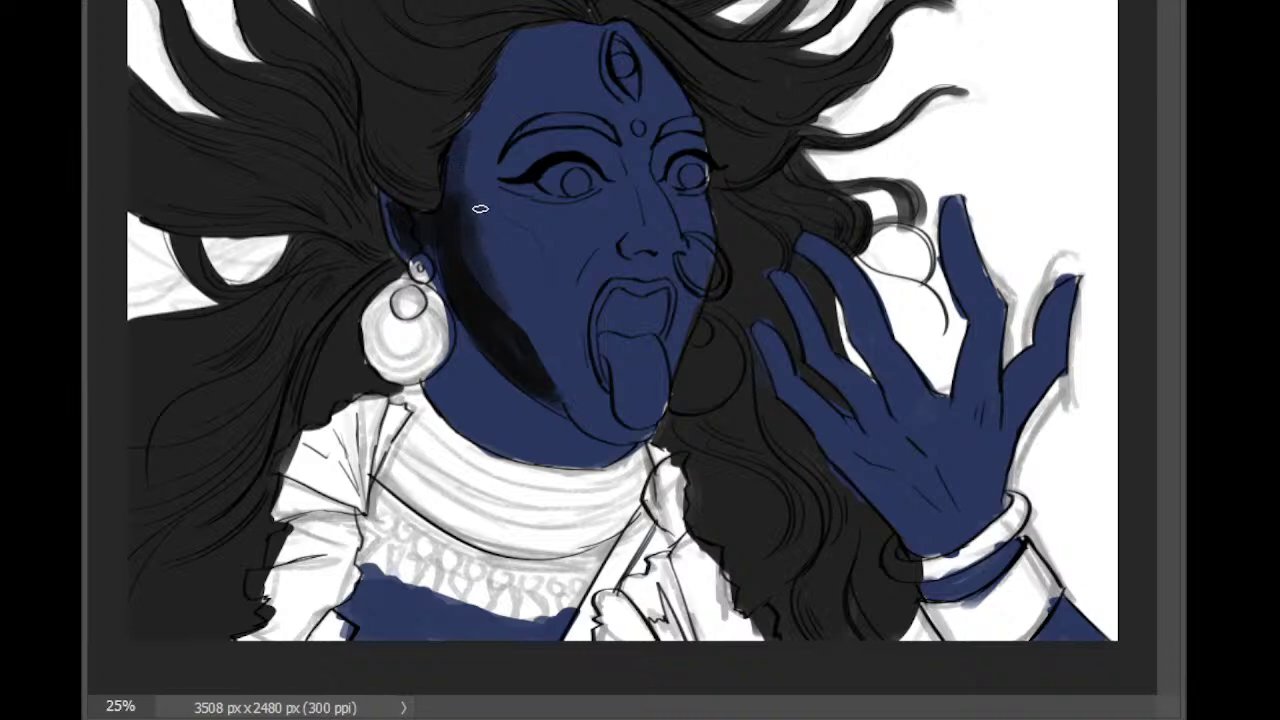
key(ctrl+z)
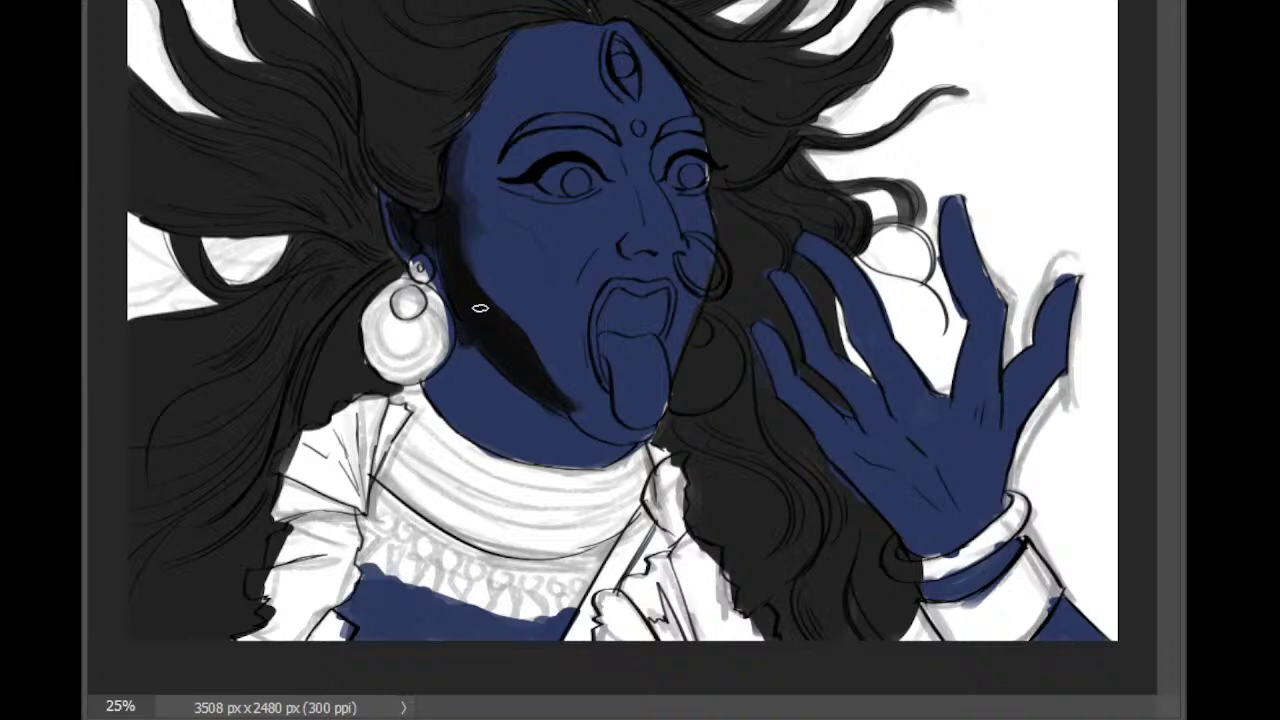
mouse_move(472, 316)
mouse_down()
mouse_move(474, 360)
mouse_move(460, 312)
mouse_move(465, 350)
mouse_move(470, 328)
mouse_up()
mouse_move(468, 197)
mouse_down()
mouse_move(521, 227)
mouse_move(526, 251)
mouse_move(491, 206)
mouse_move(523, 234)
mouse_move(473, 215)
mouse_up()
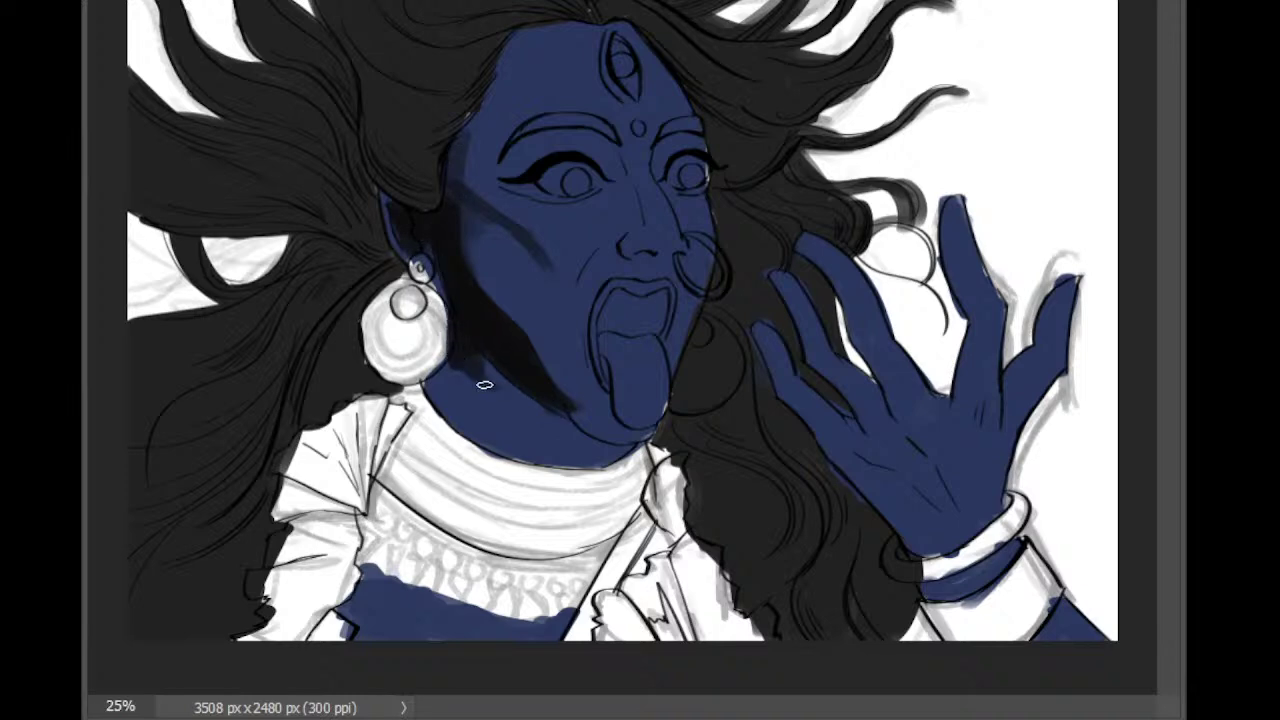
Step: Paint a black shadow on the neck beneath the near jaw, beside the round earring
mouse_move(500, 404)
mouse_down()
mouse_move(509, 414)
mouse_move(489, 400)
mouse_move(511, 403)
mouse_move(476, 353)
mouse_up()
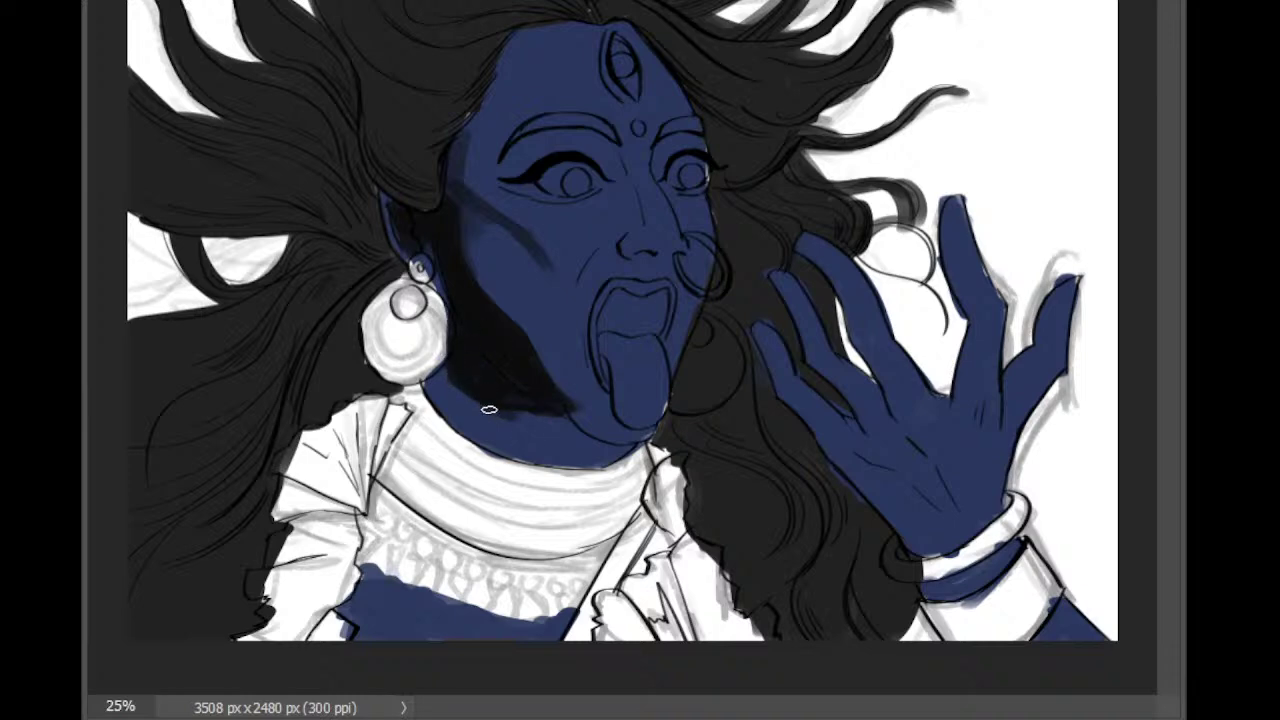
key(ctrl+z)
mouse_move(463, 365)
mouse_down()
mouse_move(461, 320)
mouse_move(456, 363)
mouse_move(493, 406)
mouse_move(459, 308)
mouse_up()
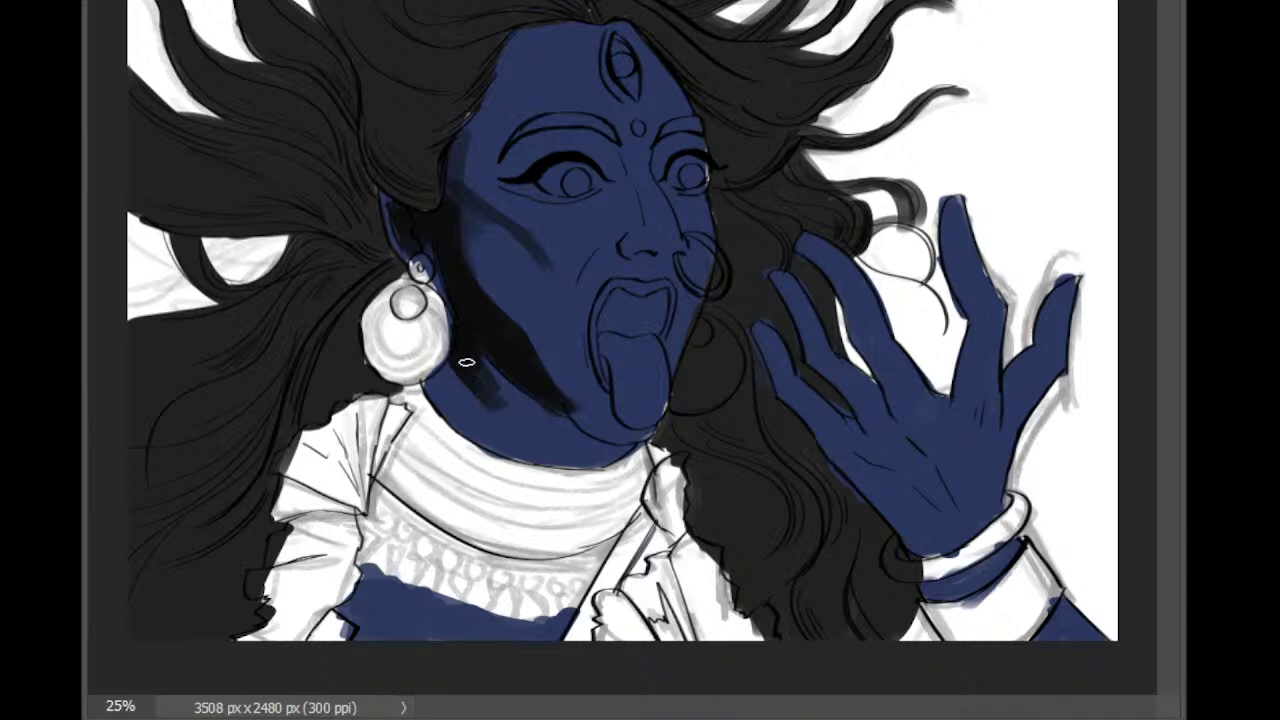
drag(526, 351, 490, 314)
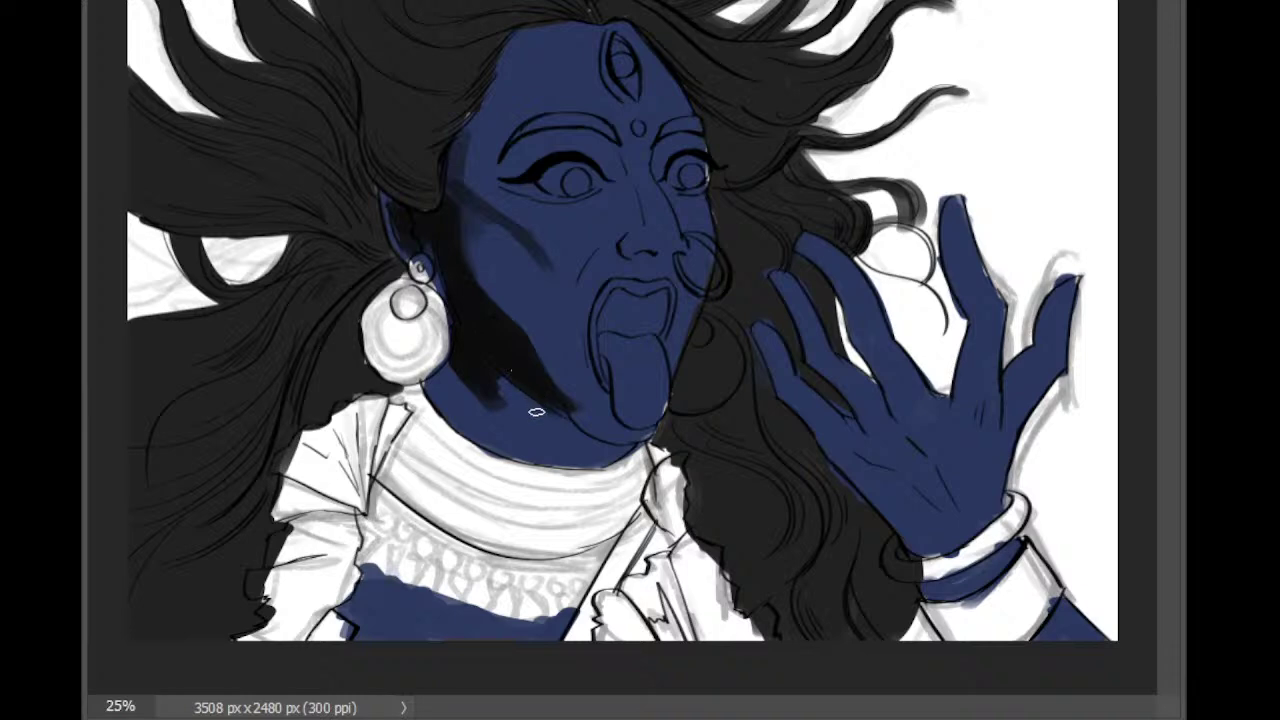
Step: Shade the neck in black along the upper edge of the white collar and up toward the jaw shadow
mouse_move(445, 401)
mouse_down()
mouse_move(469, 437)
mouse_move(563, 482)
mouse_up()
key(ctrl+z)
mouse_move(449, 389)
mouse_down()
mouse_move(470, 434)
mouse_move(555, 462)
mouse_move(589, 463)
mouse_move(591, 443)
mouse_move(565, 453)
mouse_up()
key(ctrl+z)
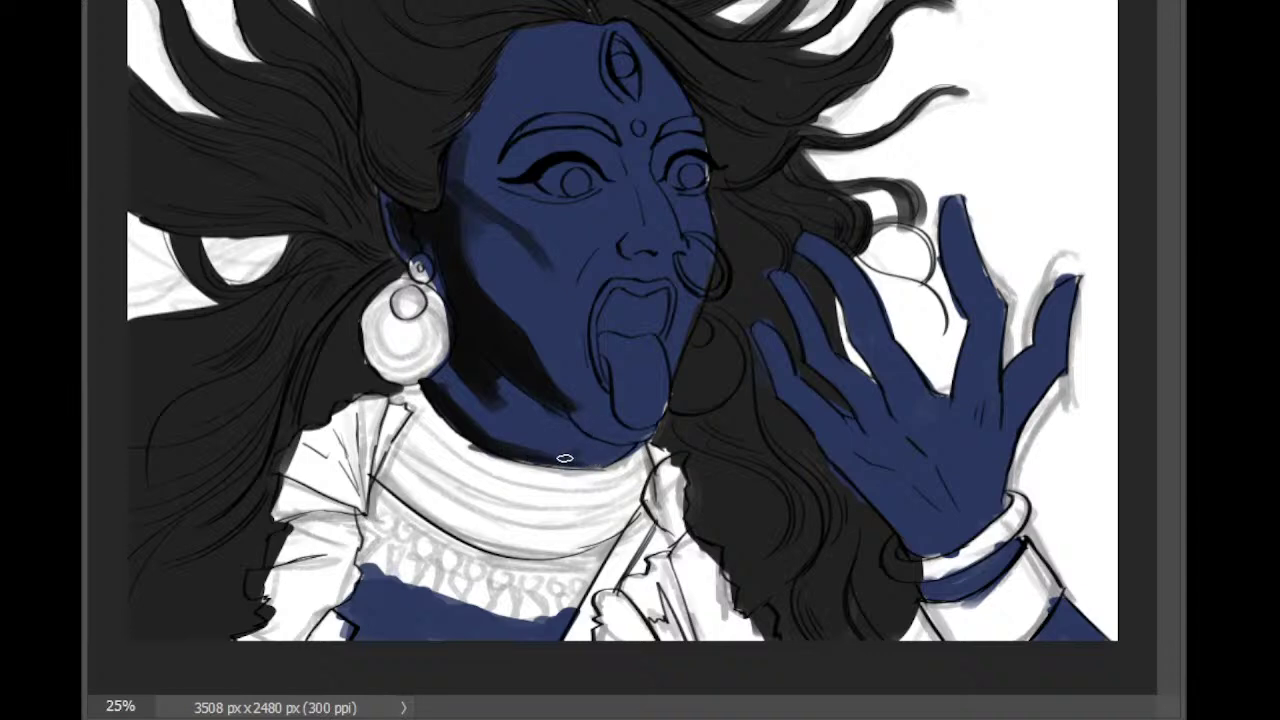
key(ctrl+z)
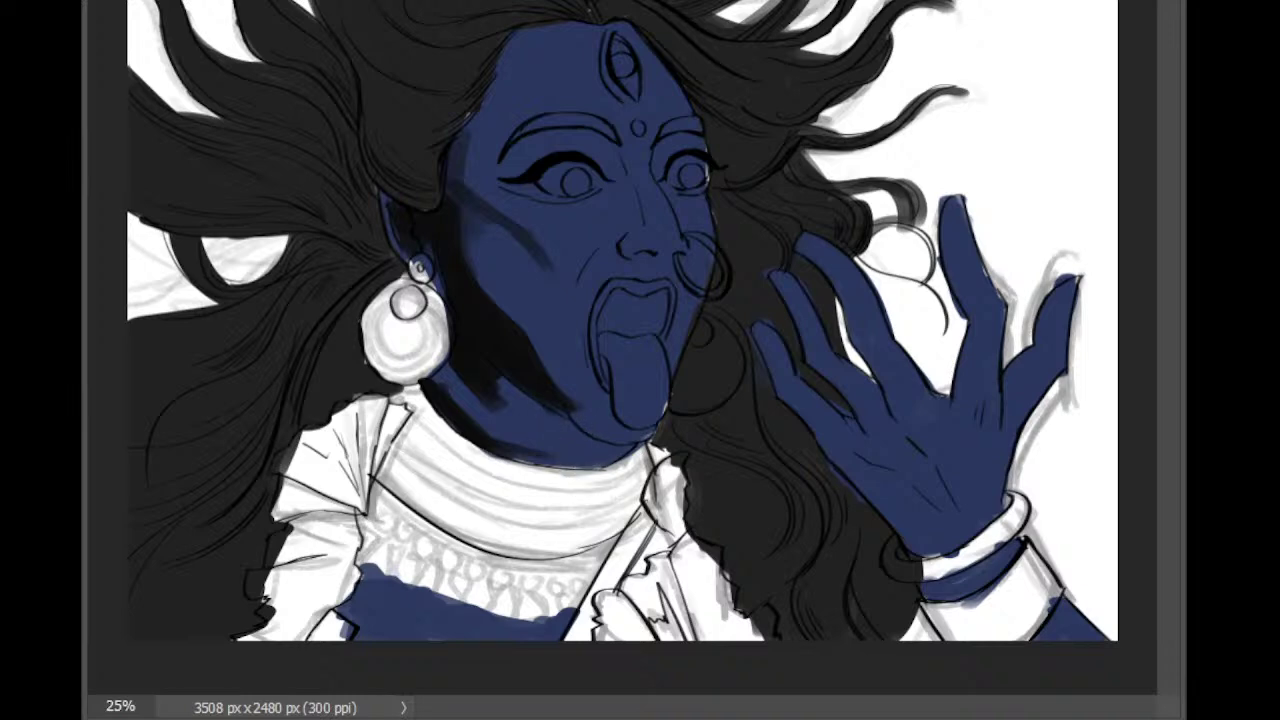
mouse_move(571, 428)
mouse_down()
mouse_move(606, 427)
mouse_move(558, 438)
mouse_move(564, 420)
mouse_up()
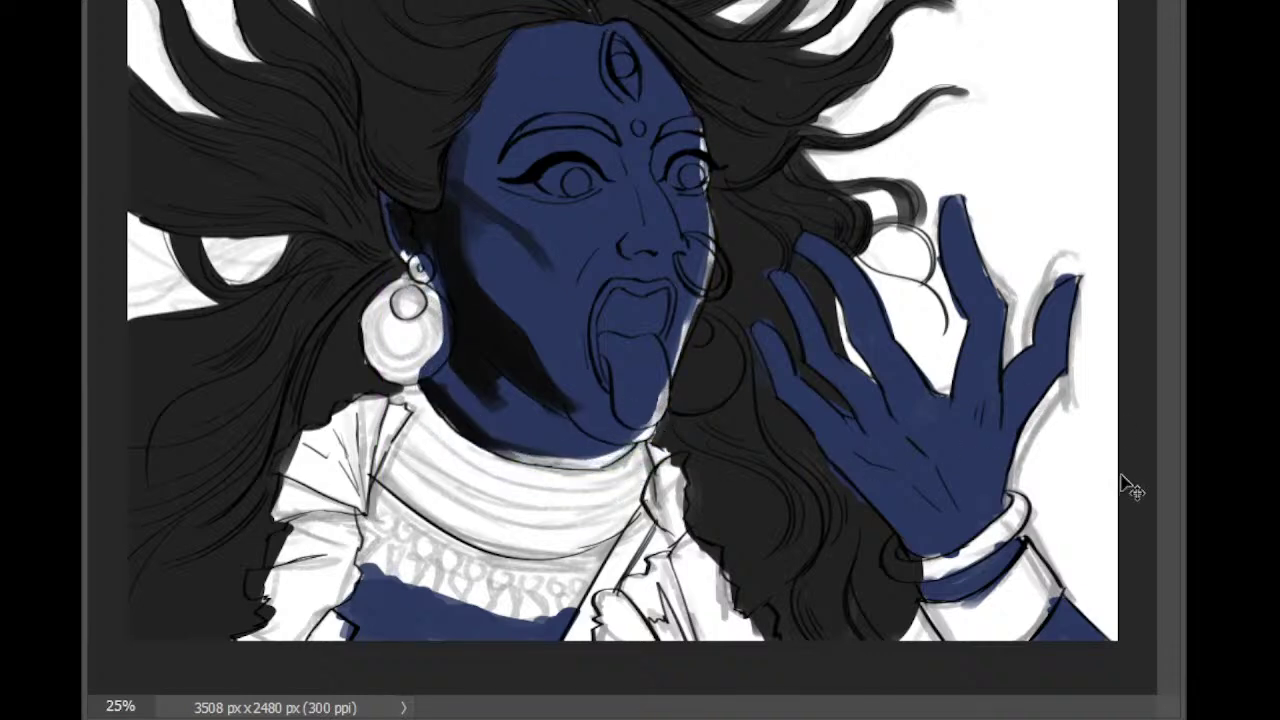
key(ctrl+z)
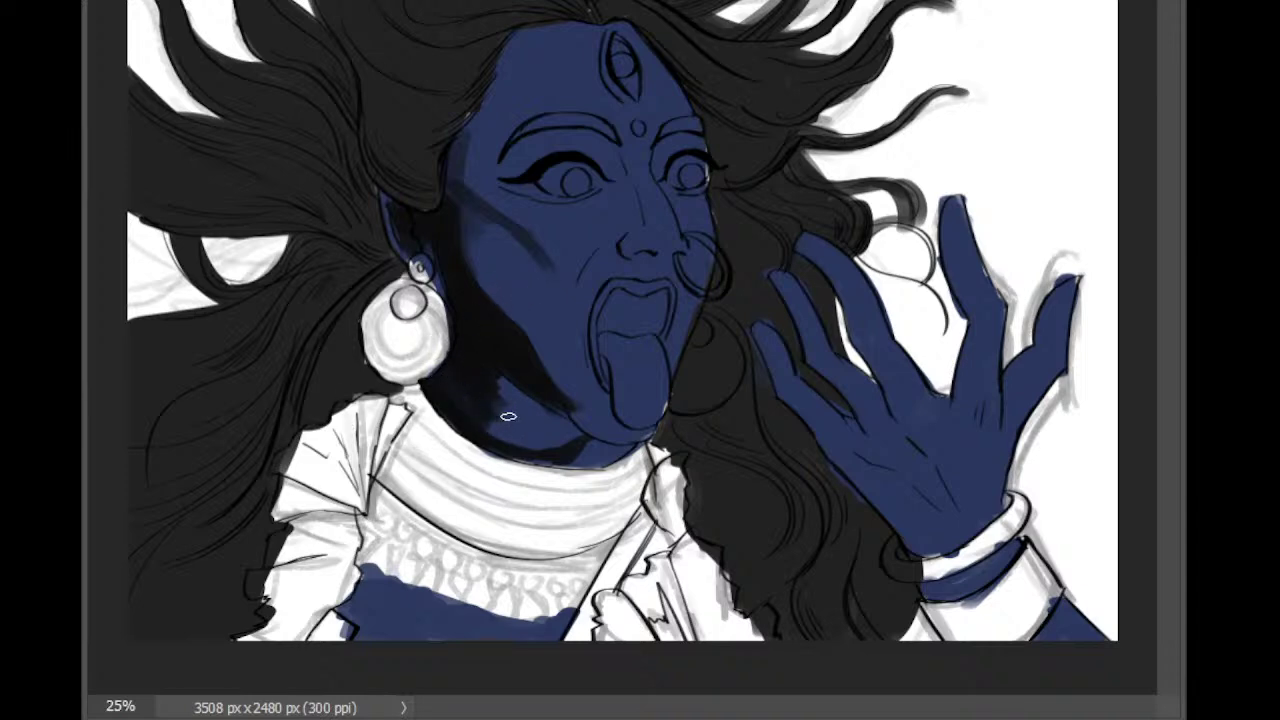
Step: Extend the dark neck shadow along the underside of the chin and fill the inside of the open mouth with black
mouse_move(506, 375)
mouse_down()
mouse_move(550, 431)
mouse_move(491, 391)
mouse_move(504, 440)
mouse_move(489, 380)
mouse_move(575, 442)
mouse_move(545, 466)
mouse_move(589, 412)
mouse_move(576, 415)
mouse_move(567, 385)
mouse_move(595, 432)
mouse_move(573, 400)
mouse_move(643, 438)
mouse_move(580, 413)
mouse_move(565, 382)
mouse_move(591, 425)
mouse_up()
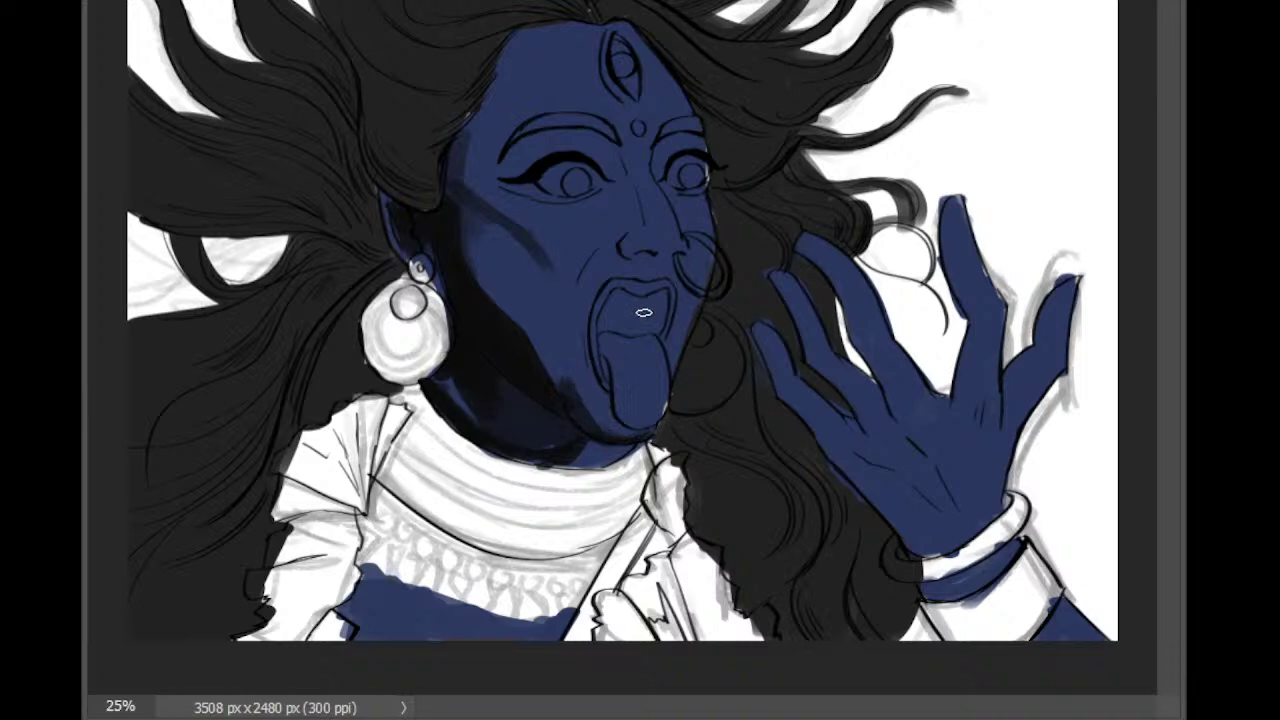
mouse_move(606, 312)
mouse_down()
mouse_move(662, 296)
mouse_move(616, 315)
mouse_move(614, 327)
mouse_move(646, 328)
mouse_move(656, 304)
mouse_move(659, 319)
mouse_move(626, 339)
mouse_move(641, 301)
mouse_move(600, 323)
mouse_up()
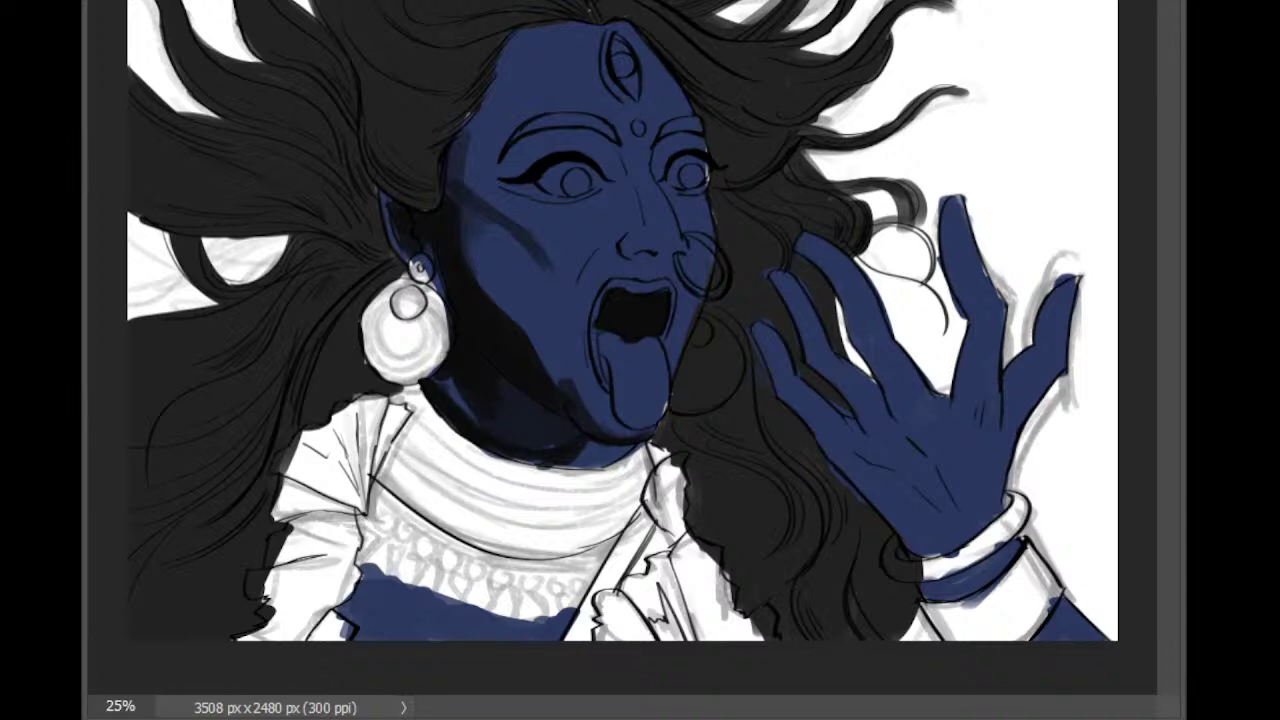
Step: Paint a soft dark shadow in the hollow of the near cheek, running from the ear toward the mouth
drag(460, 209, 491, 280)
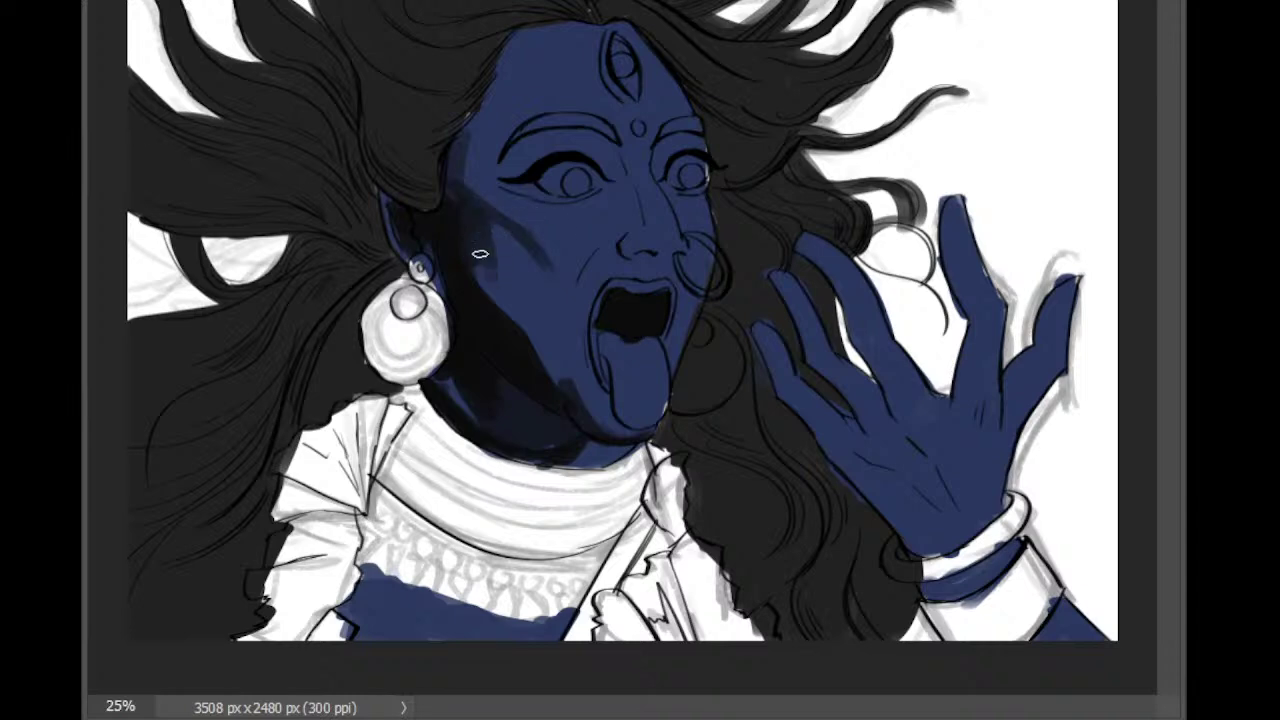
drag(475, 206, 520, 223)
mouse_move(454, 198)
mouse_down()
mouse_move(529, 251)
mouse_move(519, 222)
mouse_move(566, 282)
mouse_up()
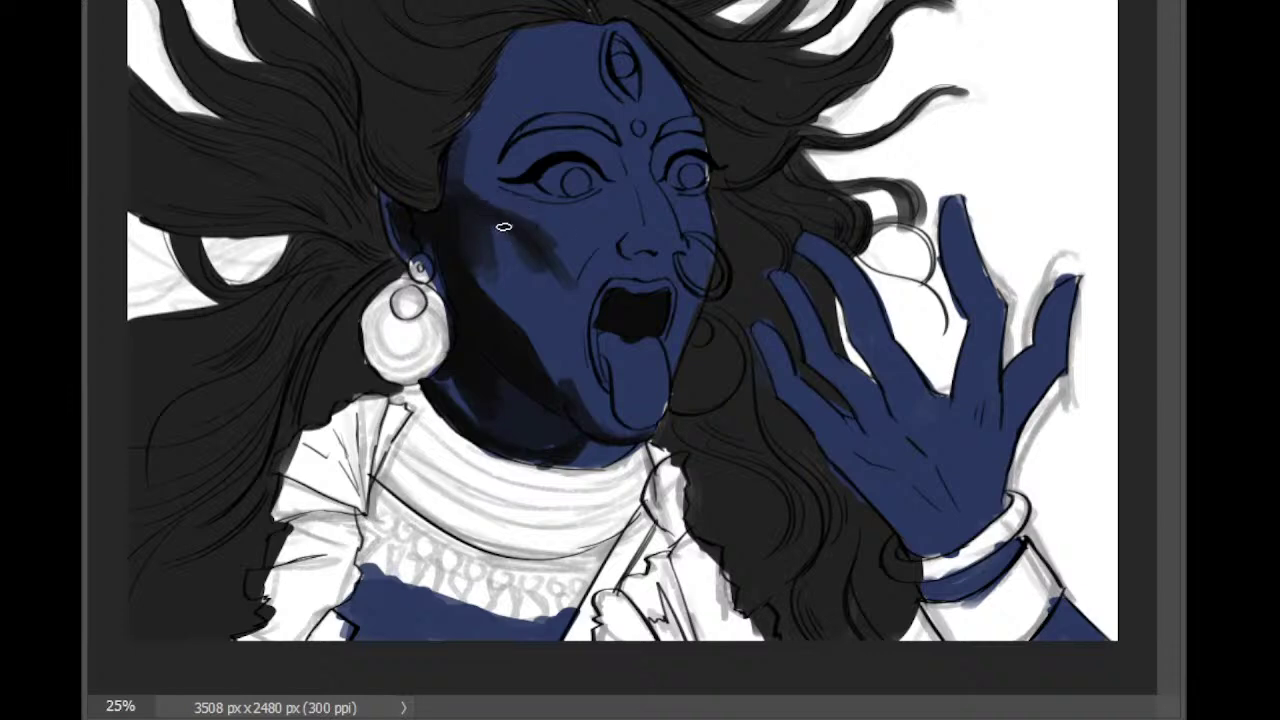
drag(514, 245, 552, 282)
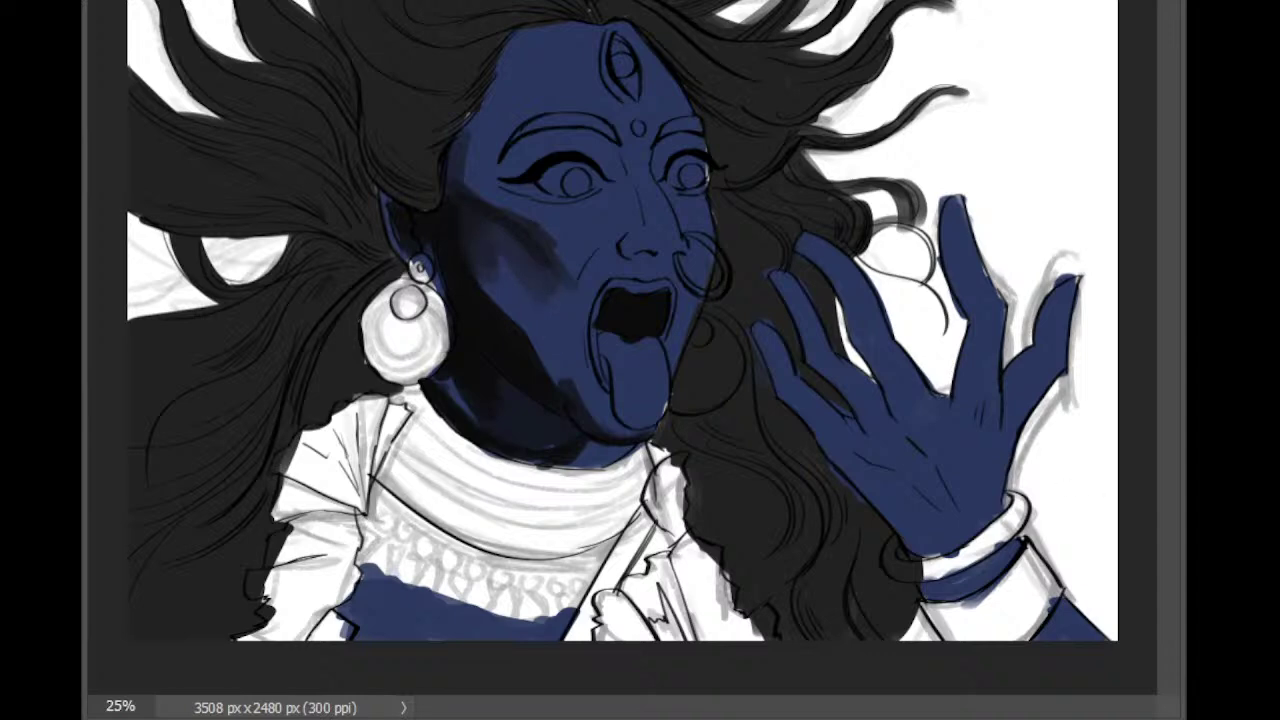
Step: Refine the cheek shadow's upper edge and paint a pale lavender highlight across the cheekbone toward the nose
key(ctrl+z)
mouse_move(466, 184)
mouse_down()
mouse_move(548, 219)
mouse_move(497, 205)
mouse_move(530, 220)
mouse_move(560, 265)
mouse_up()
key(ctrl+z)
mouse_move(493, 197)
mouse_down()
mouse_move(533, 283)
mouse_move(560, 258)
mouse_move(556, 229)
mouse_move(581, 241)
mouse_move(550, 229)
mouse_move(580, 265)
mouse_move(559, 242)
mouse_move(574, 255)
mouse_move(566, 233)
mouse_move(620, 198)
mouse_move(584, 246)
mouse_move(592, 225)
mouse_move(572, 243)
mouse_move(580, 225)
mouse_move(619, 201)
mouse_move(595, 231)
mouse_move(472, 187)
mouse_move(558, 209)
mouse_move(530, 207)
mouse_move(599, 192)
mouse_move(525, 209)
mouse_move(588, 209)
mouse_move(568, 215)
mouse_move(603, 198)
mouse_move(521, 219)
mouse_up()
drag(578, 253, 574, 267)
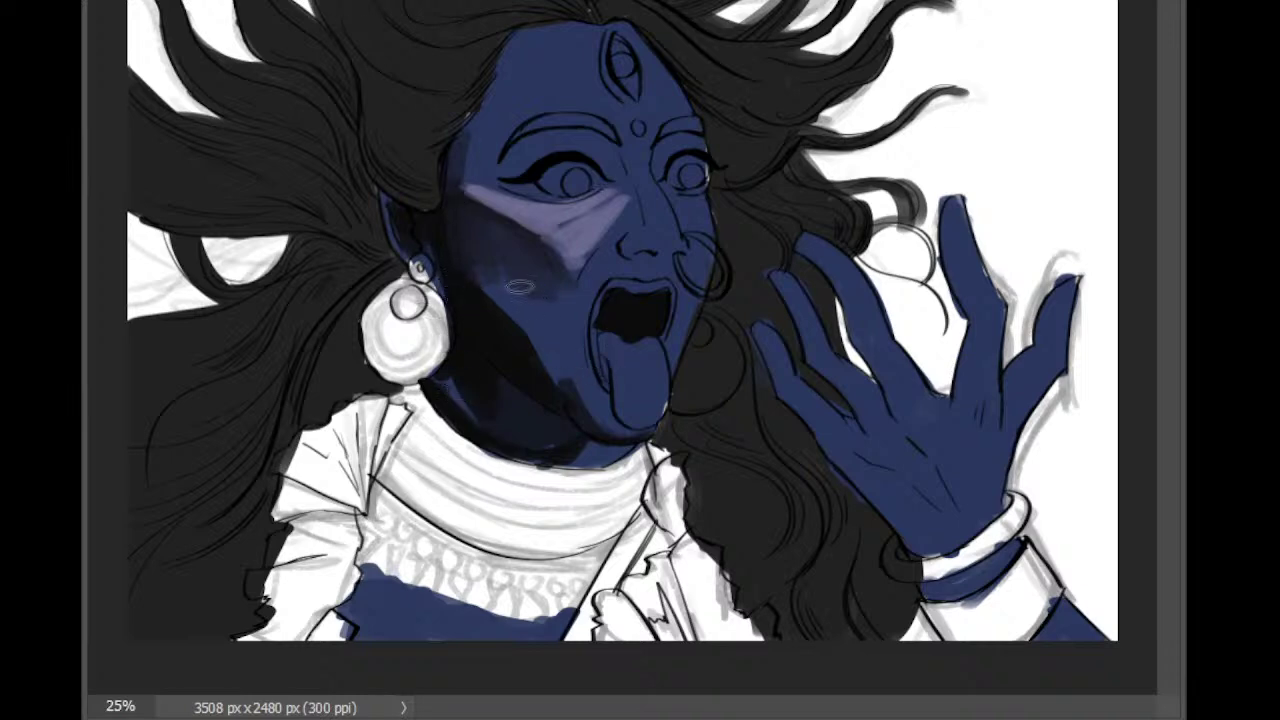
Step: Blend the cheek shadow into the blue skin and add dark shading to the nose, upper lip, temple and side of the forehead
mouse_move(546, 305)
mouse_down()
mouse_move(543, 270)
mouse_move(578, 339)
mouse_move(501, 272)
mouse_move(561, 294)
mouse_up()
key(ctrl+z)
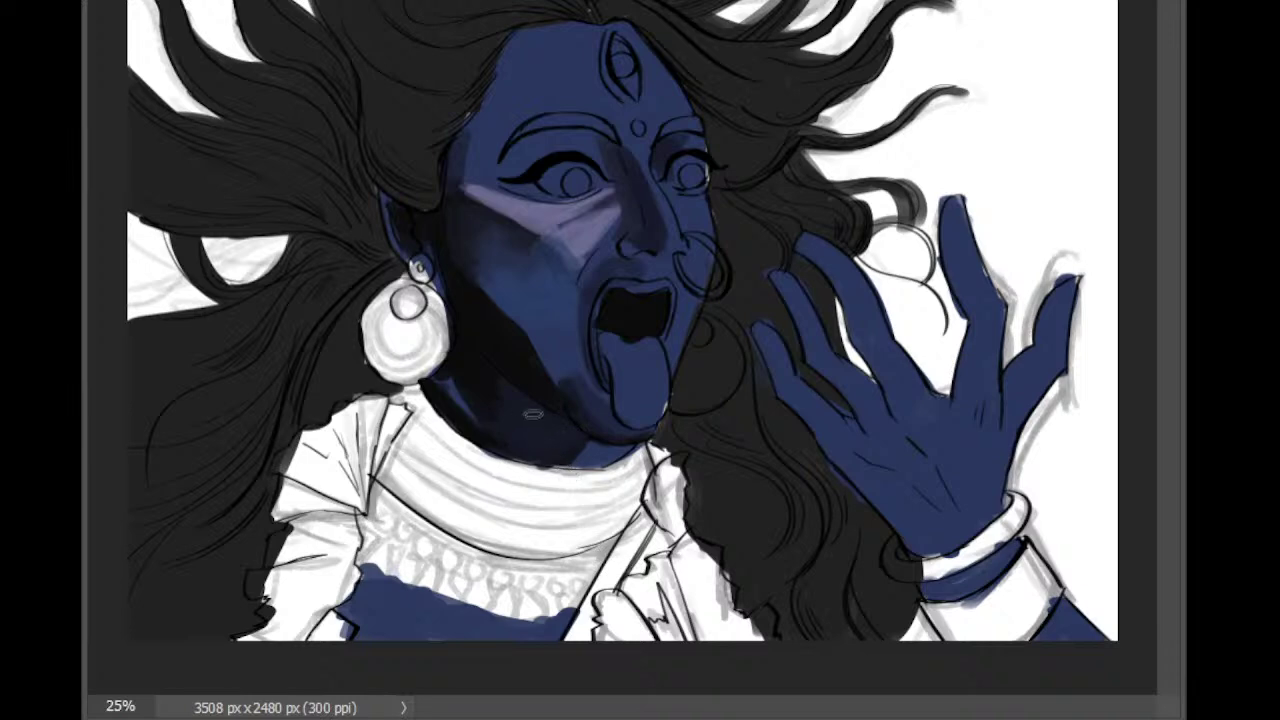
mouse_move(520, 92)
mouse_down()
mouse_move(512, 48)
mouse_move(466, 145)
mouse_move(513, 85)
mouse_move(519, 43)
mouse_move(533, 103)
mouse_move(469, 163)
mouse_up()
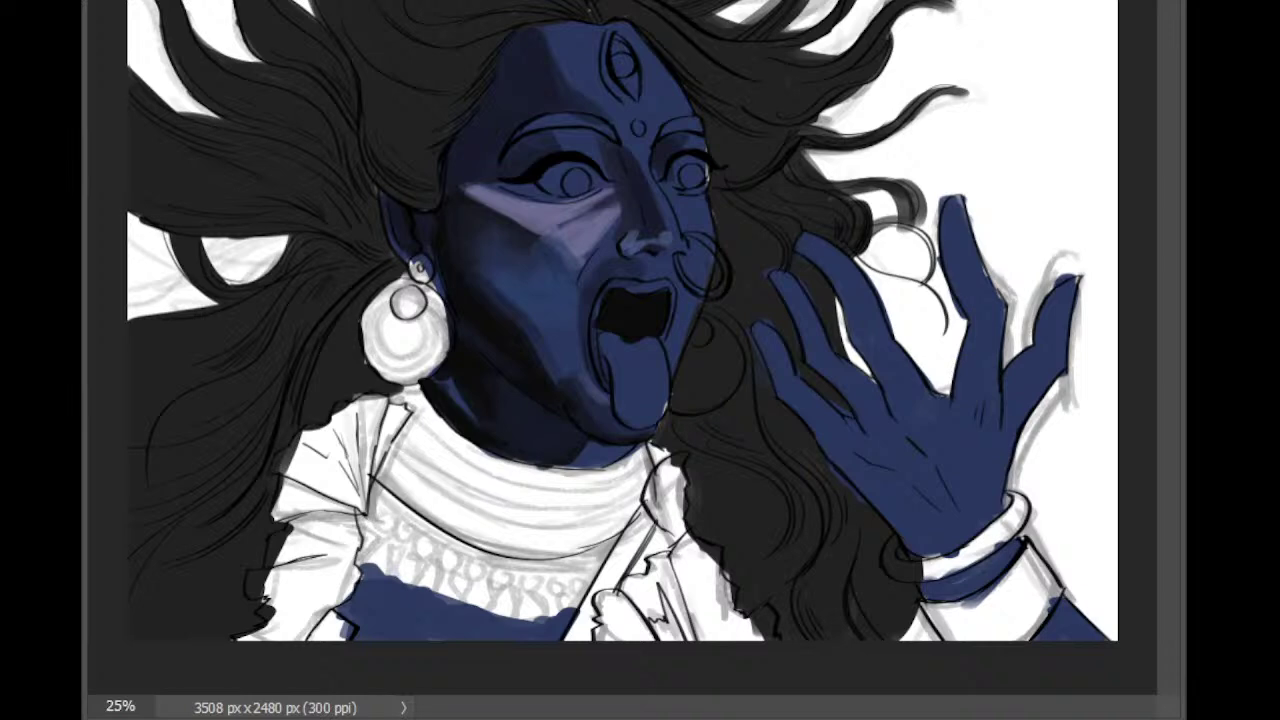
Step: Paint a red marking over the centre of the forehead around the third eye, tapering down the nose bridge to the tip
mouse_move(551, 42)
mouse_down()
mouse_move(572, 70)
mouse_move(546, 32)
mouse_move(571, 73)
mouse_move(555, 46)
mouse_move(580, 24)
mouse_move(548, 30)
mouse_move(552, 43)
mouse_move(540, 30)
mouse_move(579, 85)
mouse_move(563, 41)
mouse_move(581, 47)
mouse_move(573, 67)
mouse_move(599, 86)
mouse_move(585, 95)
mouse_move(580, 83)
mouse_move(621, 108)
mouse_move(589, 84)
mouse_up()
key(ctrl+z)
key(ctrl+z)
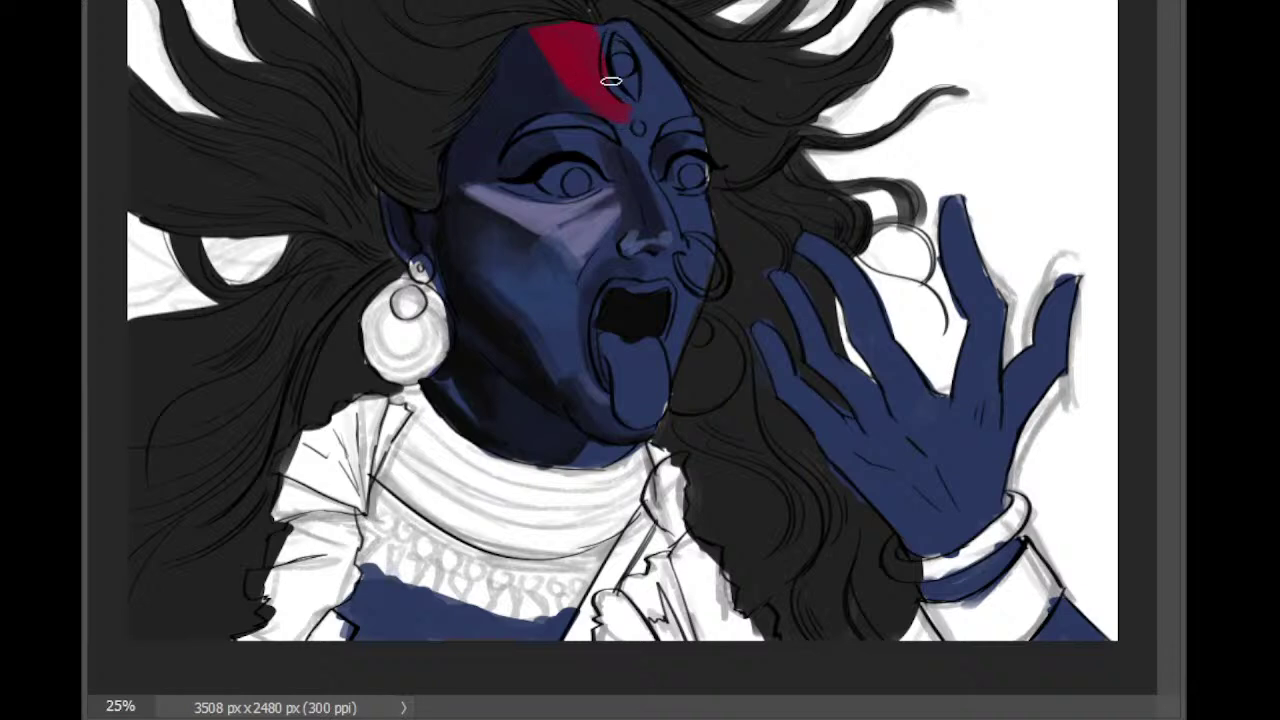
mouse_move(624, 108)
mouse_down()
mouse_move(600, 37)
mouse_move(618, 56)
mouse_up()
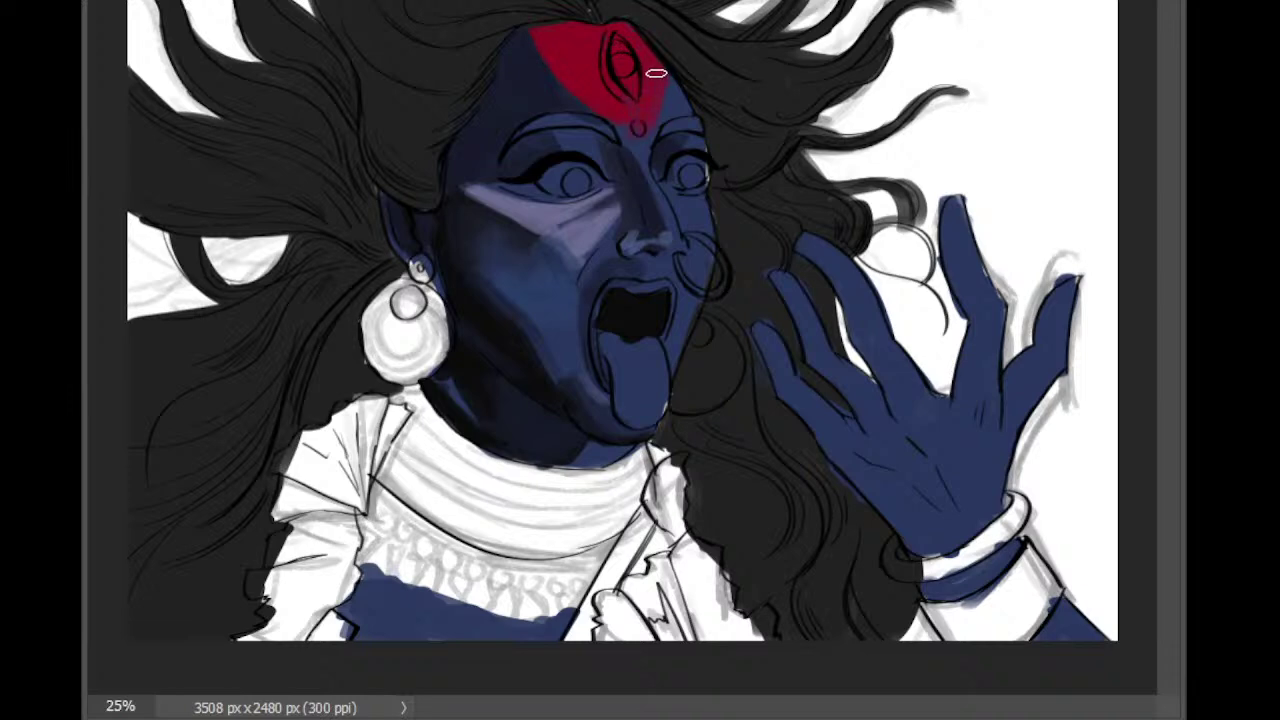
drag(632, 72, 637, 127)
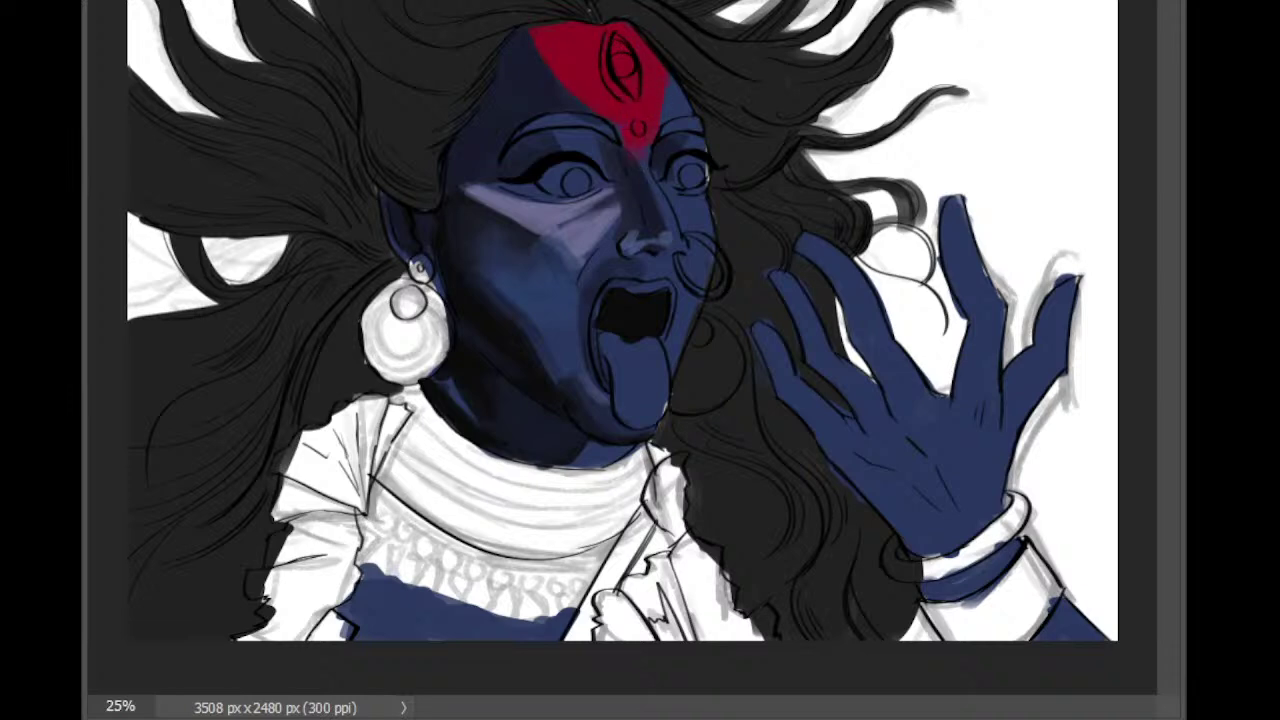
drag(635, 130, 672, 243)
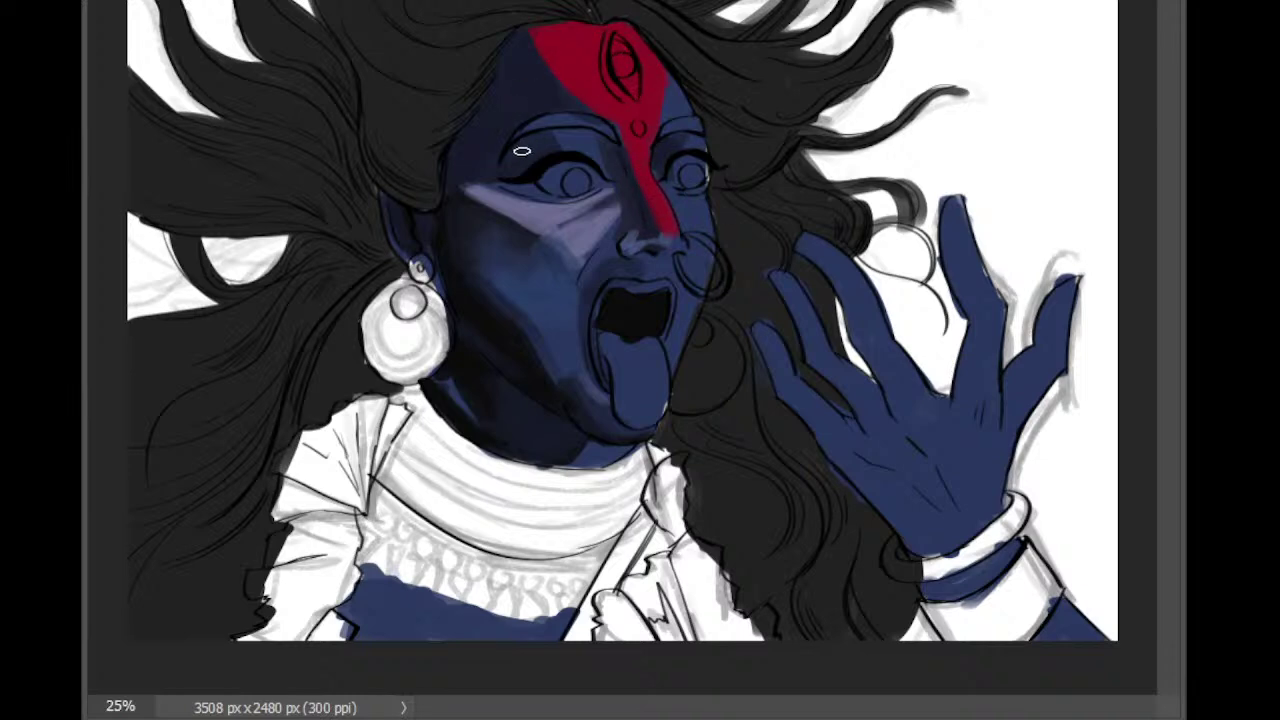
Step: Paint reddish-pink eyeshadow on both upper eyelids between the lashes and the eyebrows
drag(522, 153, 545, 138)
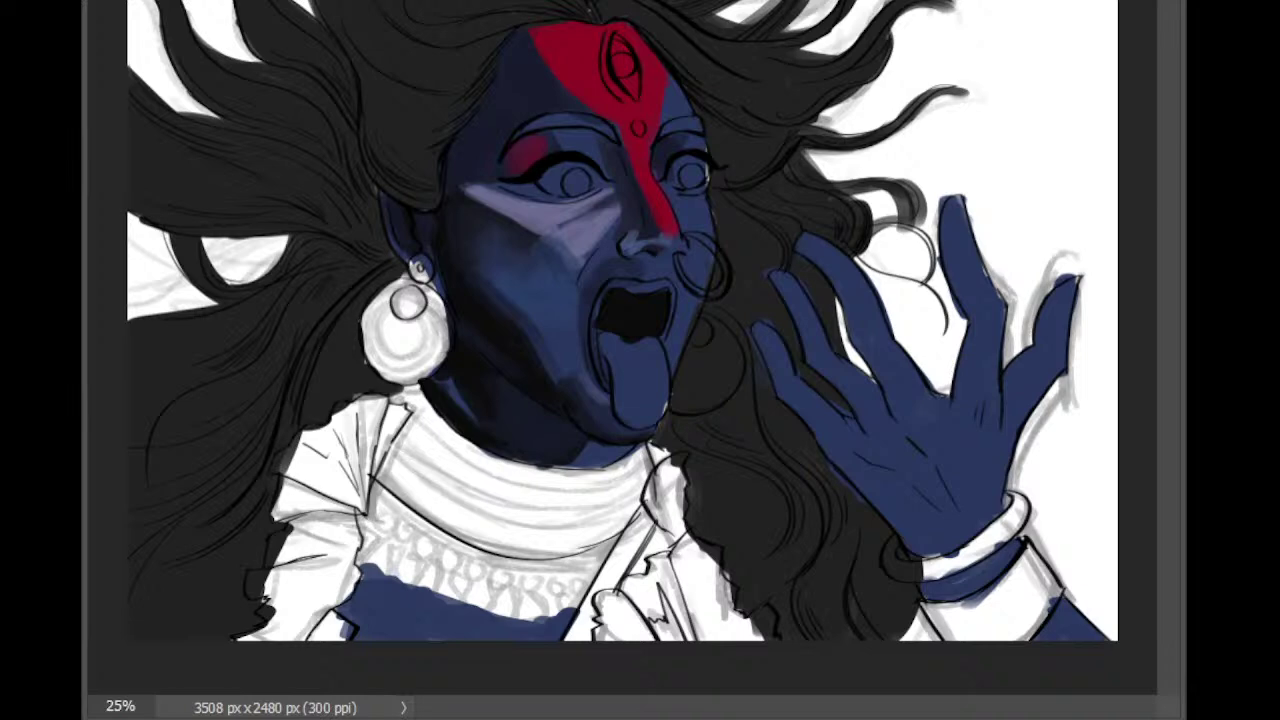
mouse_move(548, 142)
mouse_down()
mouse_move(556, 155)
mouse_move(600, 141)
mouse_move(612, 164)
mouse_move(692, 147)
mouse_move(674, 150)
mouse_up()
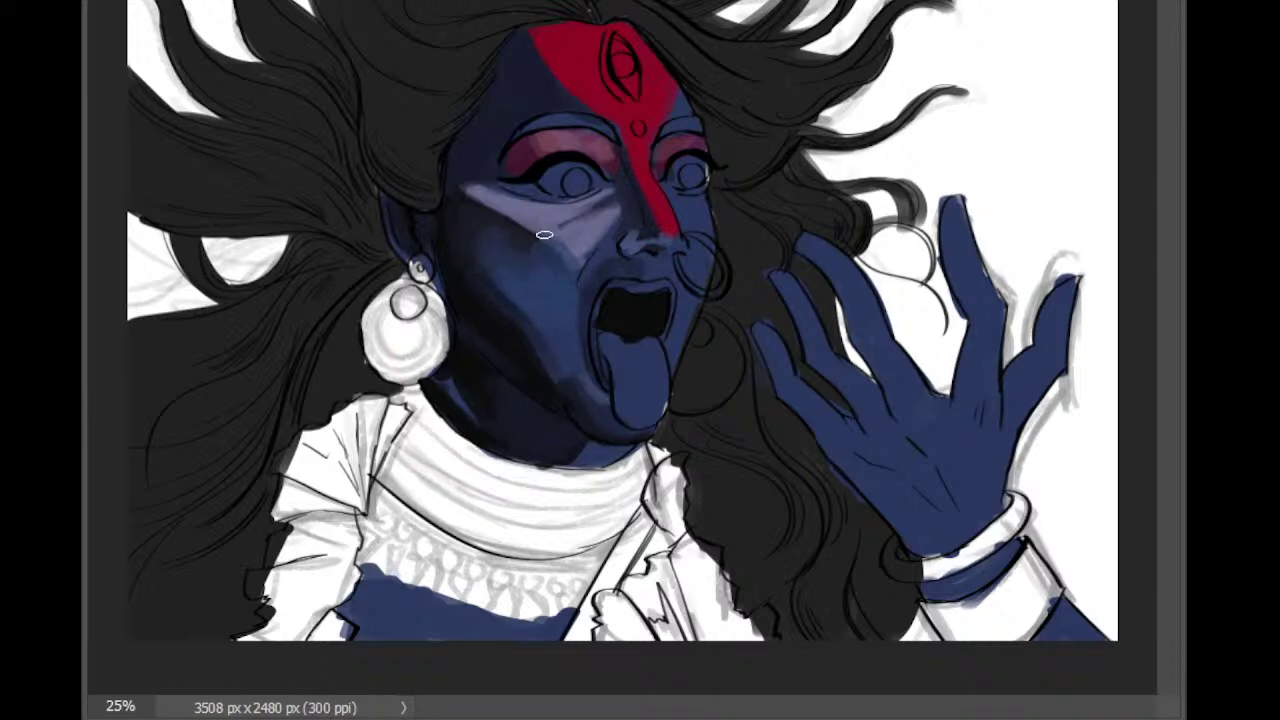
Step: Fill the tongue and both lips with the red sampled from the forehead marking
alt+click(576, 40)
scroll(625, 290, up, 2)
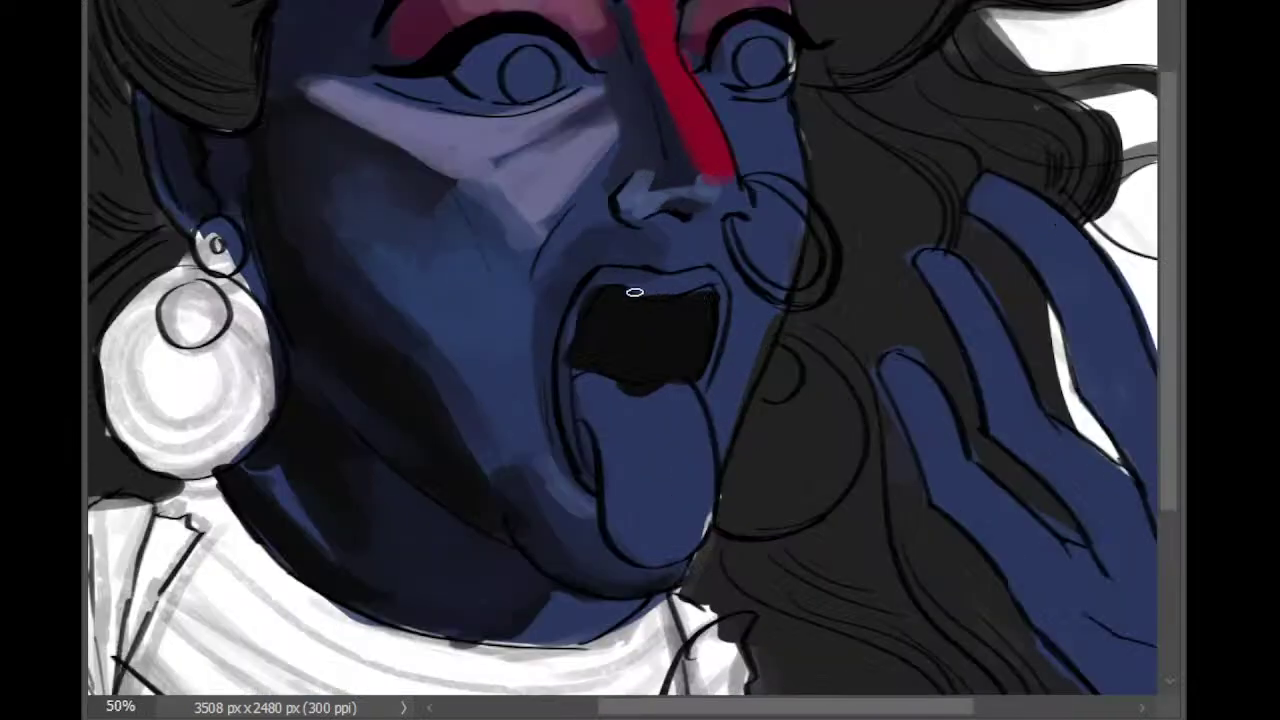
mouse_move(588, 280)
mouse_down()
mouse_move(579, 309)
mouse_move(606, 271)
mouse_move(568, 333)
mouse_move(563, 380)
mouse_move(589, 482)
mouse_move(579, 407)
mouse_move(603, 393)
mouse_move(595, 375)
mouse_move(582, 385)
mouse_move(625, 398)
mouse_move(591, 390)
mouse_move(677, 385)
mouse_move(667, 433)
mouse_move(587, 389)
mouse_move(584, 415)
mouse_move(604, 421)
mouse_move(609, 456)
mouse_up()
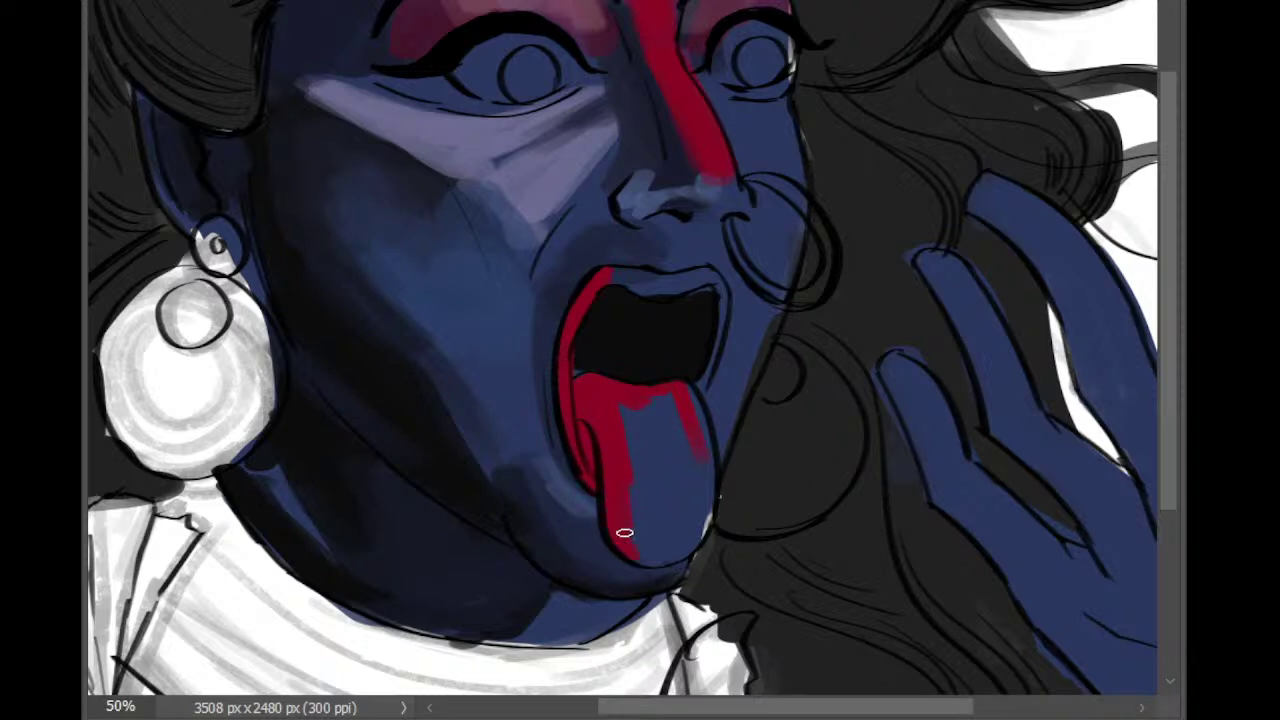
mouse_move(620, 531)
mouse_down()
mouse_move(705, 557)
mouse_move(638, 417)
mouse_move(631, 409)
mouse_move(647, 534)
mouse_move(620, 456)
mouse_move(578, 404)
mouse_move(588, 442)
mouse_move(597, 390)
mouse_move(617, 417)
mouse_move(599, 458)
mouse_move(582, 452)
mouse_move(623, 421)
mouse_move(644, 496)
mouse_move(663, 425)
mouse_move(654, 396)
mouse_move(684, 410)
mouse_move(653, 399)
mouse_move(677, 390)
mouse_move(693, 461)
mouse_move(702, 442)
mouse_move(692, 475)
mouse_move(689, 449)
mouse_move(678, 532)
mouse_move(683, 394)
mouse_move(700, 419)
mouse_move(701, 473)
mouse_move(689, 452)
mouse_move(652, 451)
mouse_move(620, 544)
mouse_move(609, 488)
mouse_move(670, 549)
mouse_move(659, 522)
mouse_move(695, 520)
mouse_move(701, 496)
mouse_move(698, 525)
mouse_move(677, 543)
mouse_move(699, 473)
mouse_move(688, 401)
mouse_up()
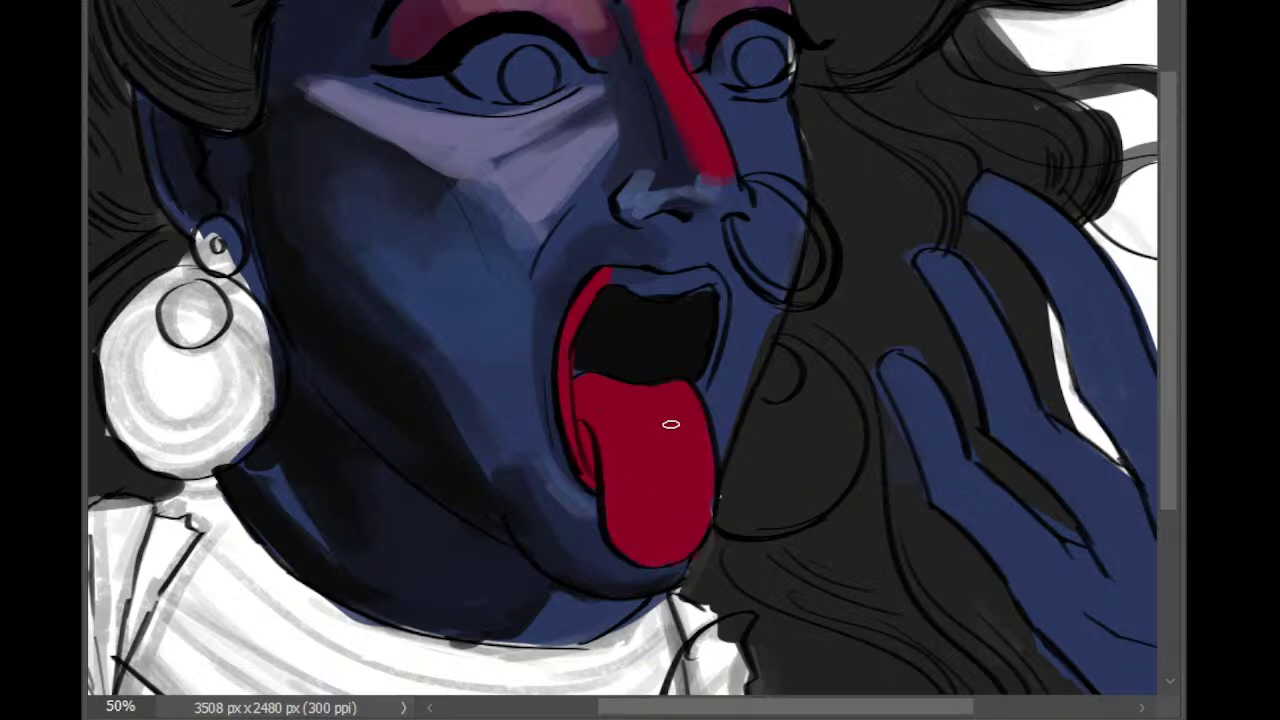
key(ctrl+minus)
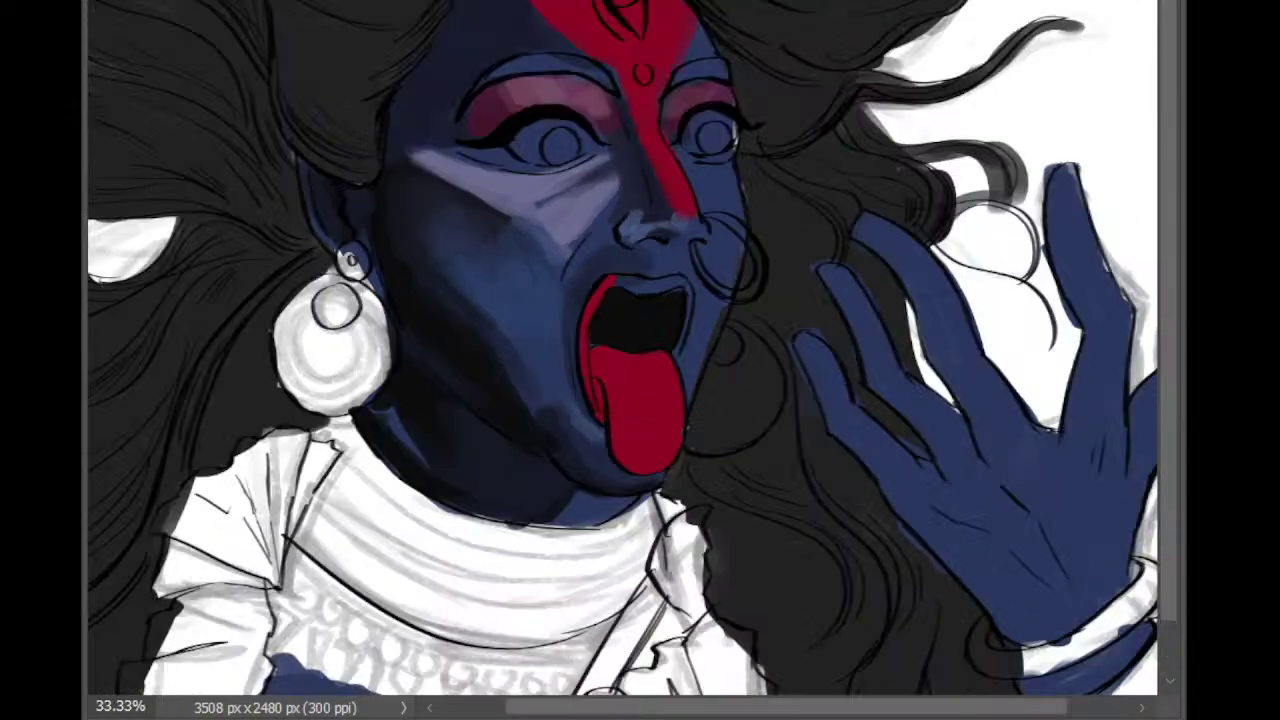
key(ctrl+plus)
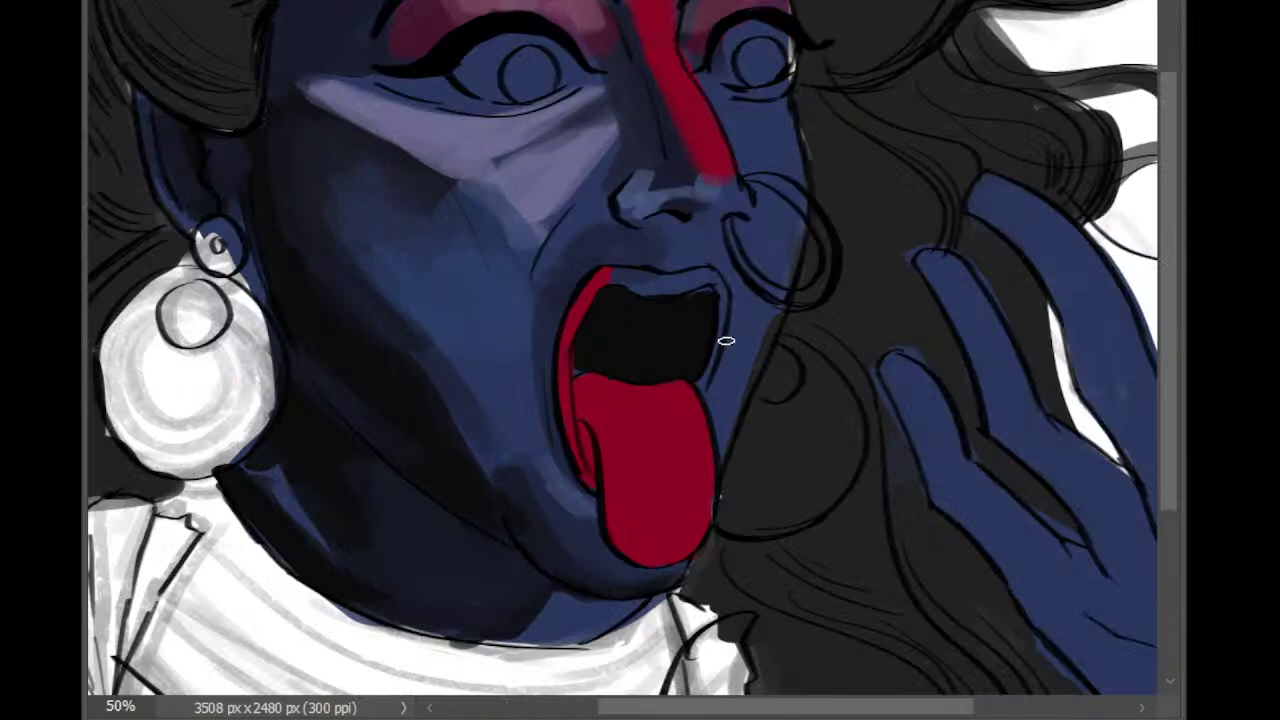
mouse_move(608, 277)
mouse_down()
mouse_move(660, 295)
mouse_move(662, 280)
mouse_move(685, 278)
mouse_move(670, 292)
mouse_move(698, 271)
mouse_move(712, 287)
mouse_move(682, 290)
mouse_move(722, 285)
mouse_move(709, 387)
mouse_up()
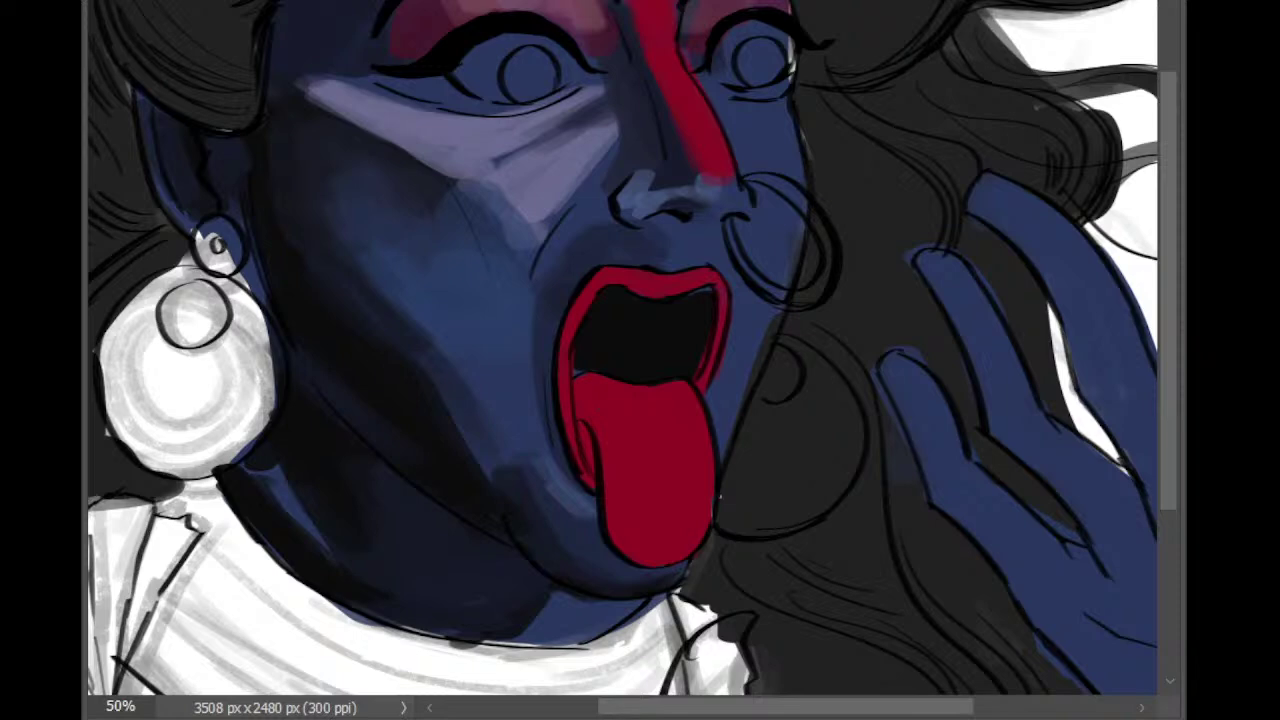
drag(603, 297, 692, 293)
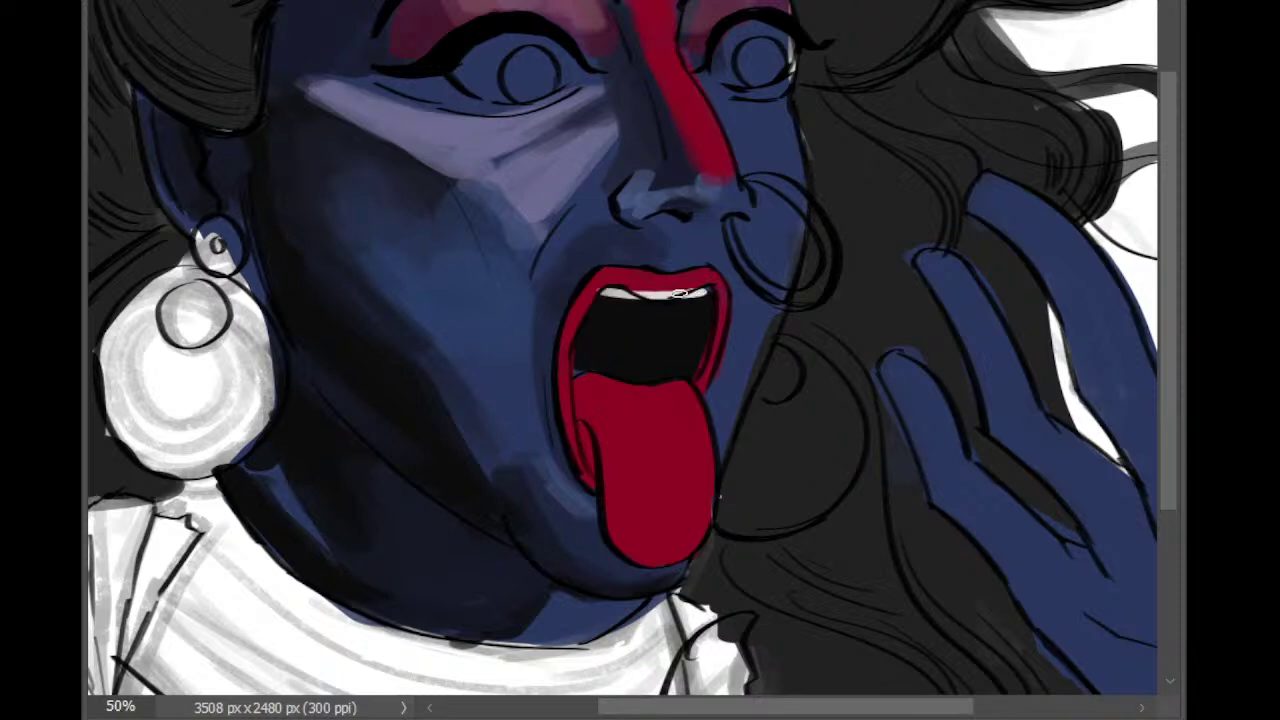
key(ctrl+z)
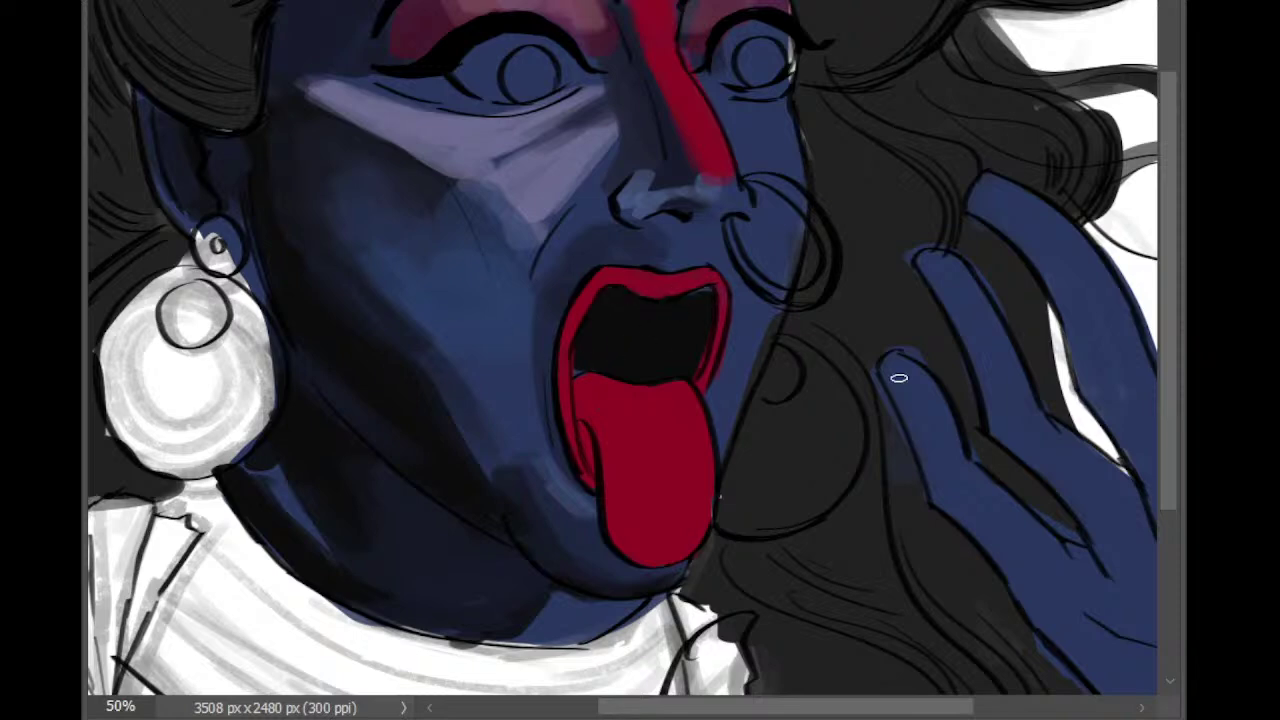
drag(610, 296, 714, 297)
key(ctrl+z)
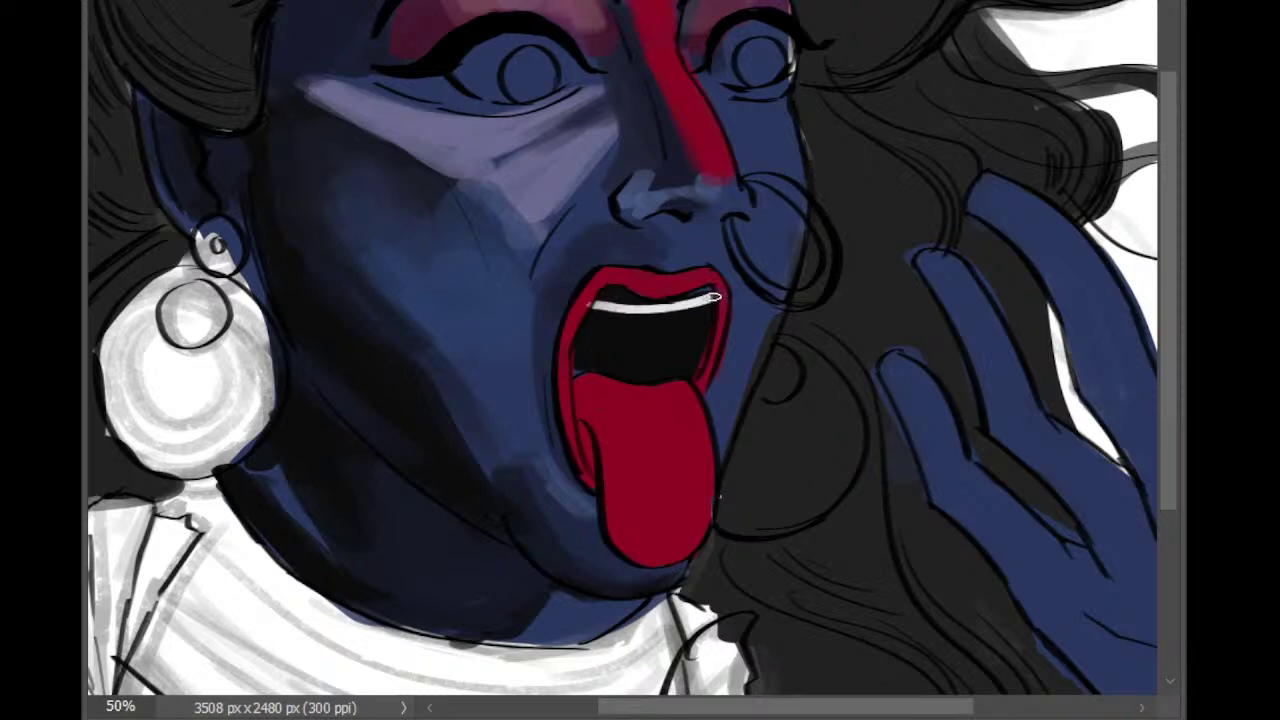
drag(590, 311, 683, 306)
key(ctrl+z)
key(ctrl+z)
Step: Paint the row of upper teeth white below the upper lip in the open mouth
drag(598, 310, 709, 306)
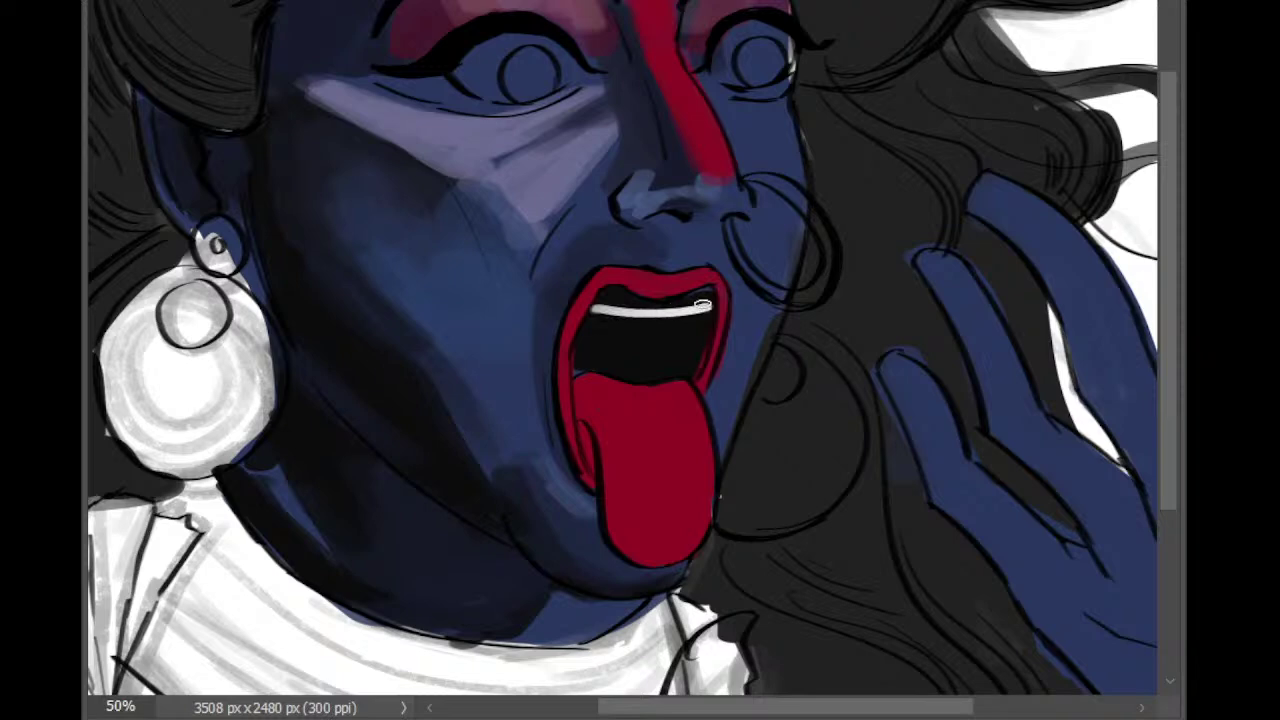
mouse_move(602, 306)
mouse_down()
mouse_move(612, 290)
mouse_move(640, 302)
mouse_move(610, 303)
mouse_move(705, 300)
mouse_up()
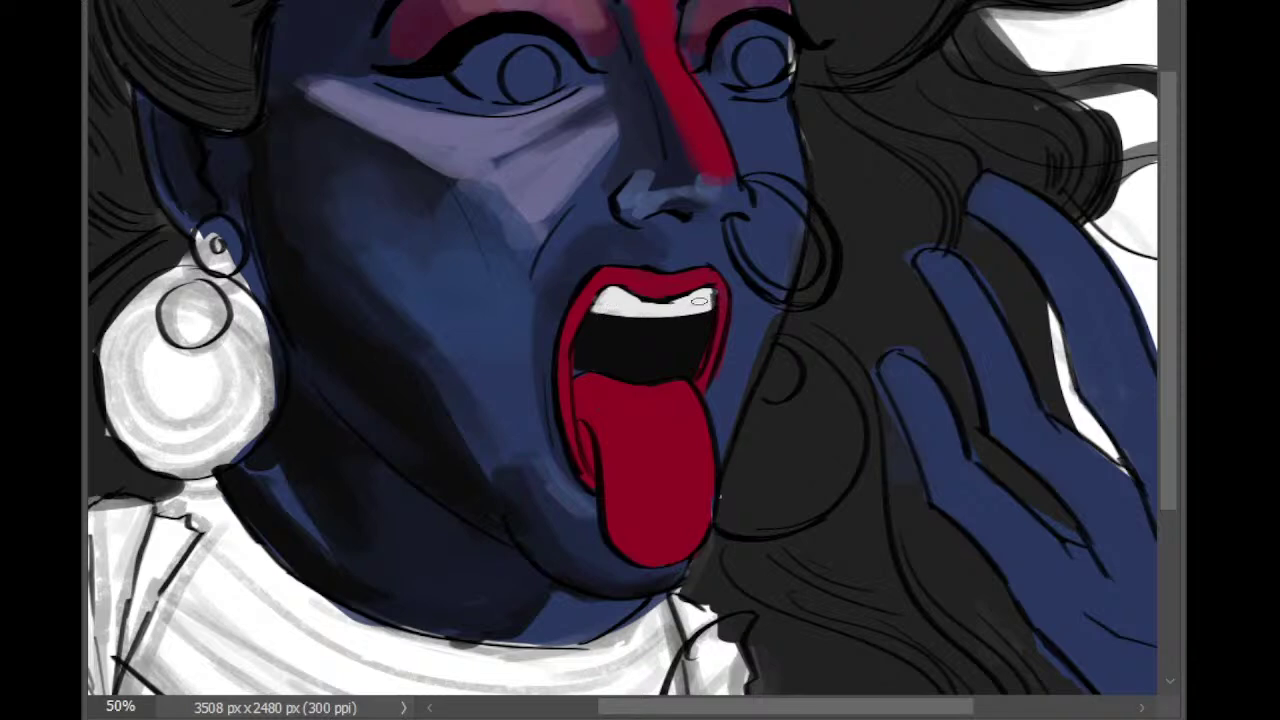
key(ctrl+minus)
key(ctrl+minus)
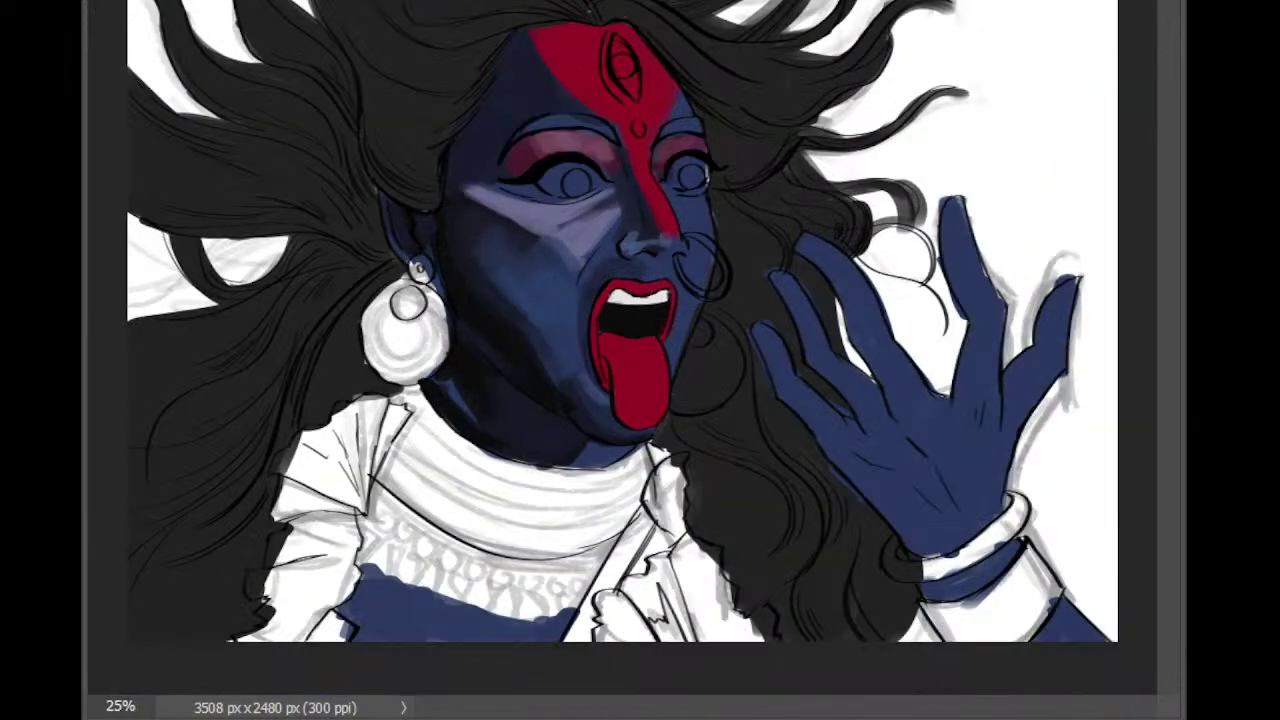
Step: Shade the inner edge of the tongue and the adjoining lower lip with dark red
scroll(635, 288, up, 1)
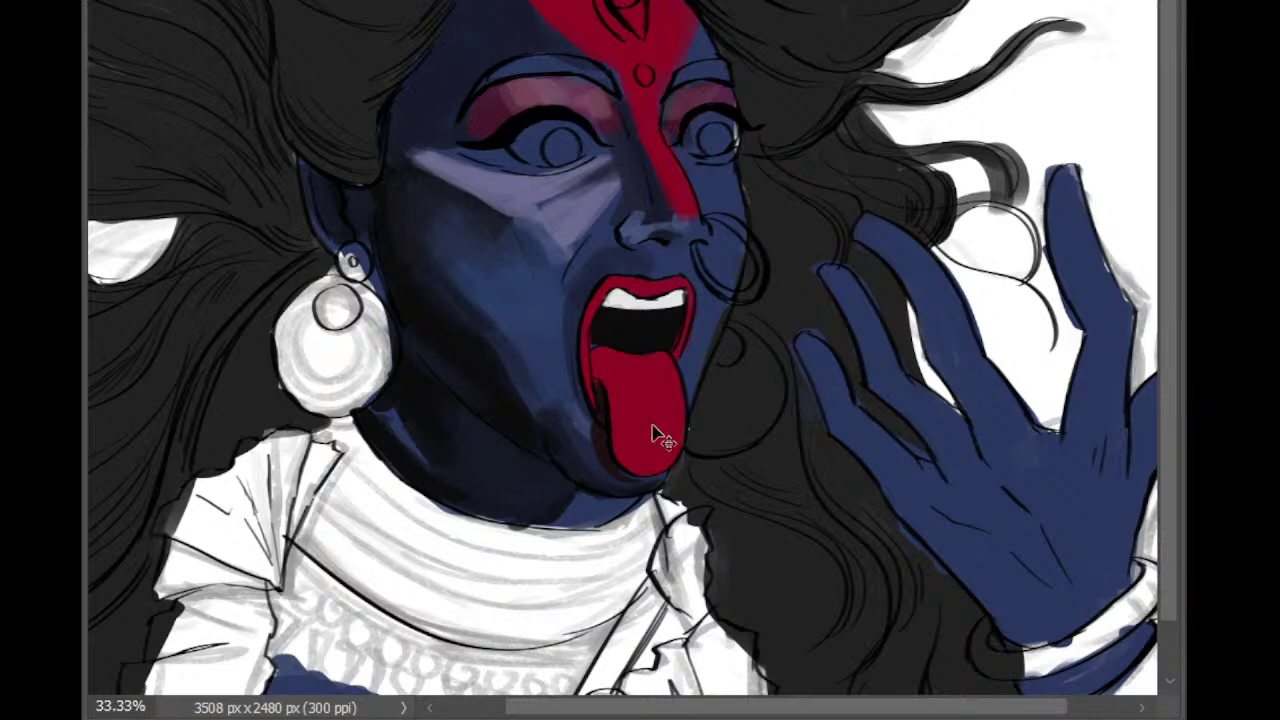
key(ctrl+plus)
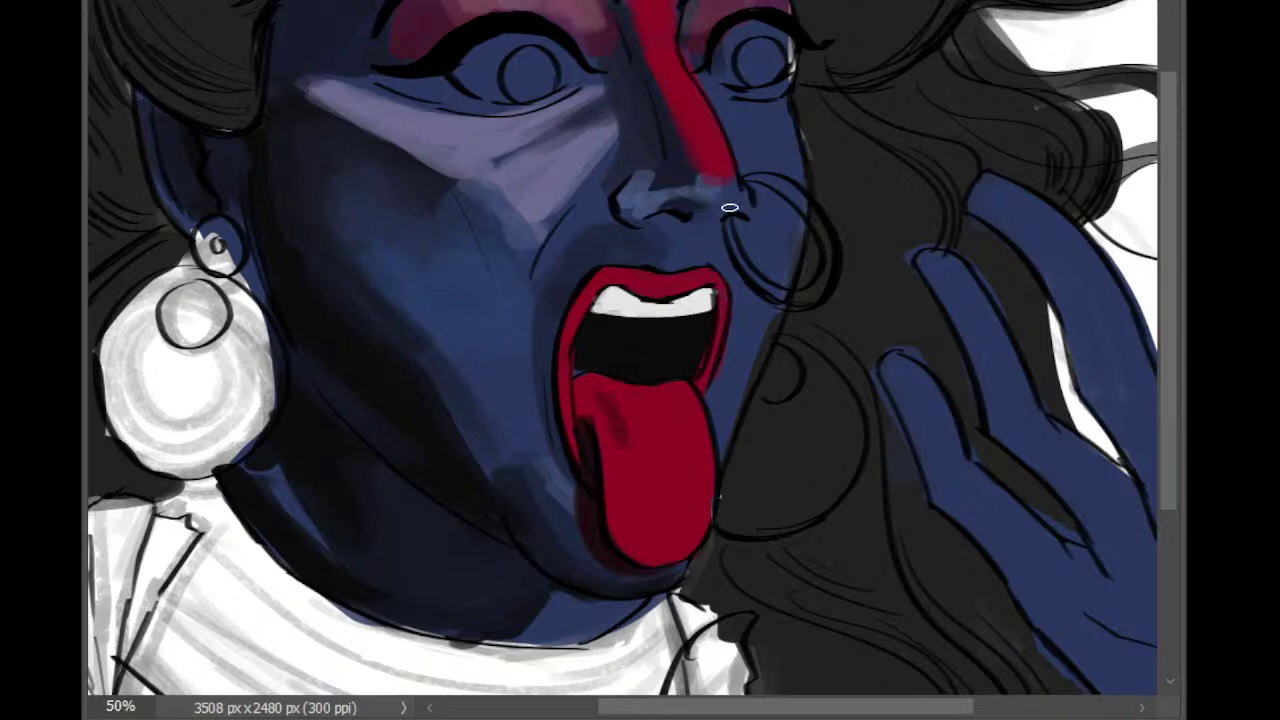
scroll(650, 250, down, 1)
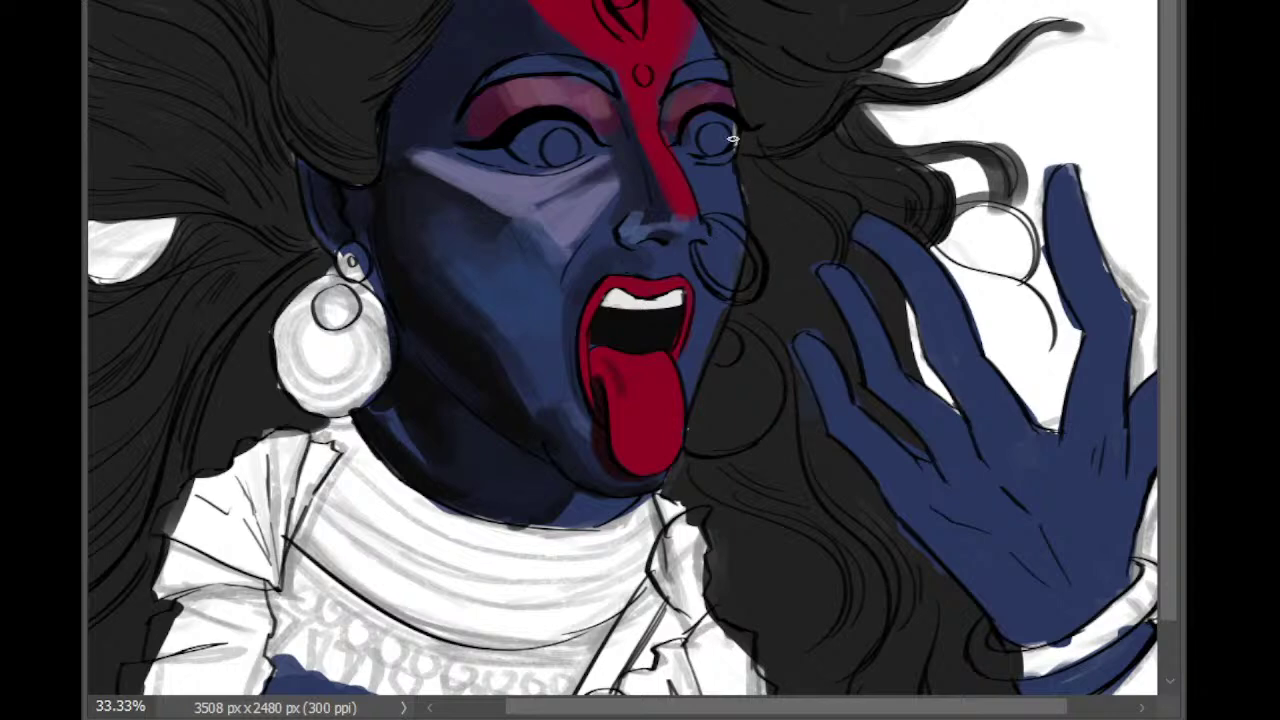
Step: Paint the whites of both eyes light grey-white around the iris outlines
mouse_move(544, 121)
mouse_down()
mouse_move(546, 158)
mouse_move(555, 152)
mouse_move(523, 149)
mouse_move(544, 124)
mouse_move(582, 145)
mouse_move(551, 125)
mouse_move(533, 158)
mouse_move(577, 150)
mouse_up()
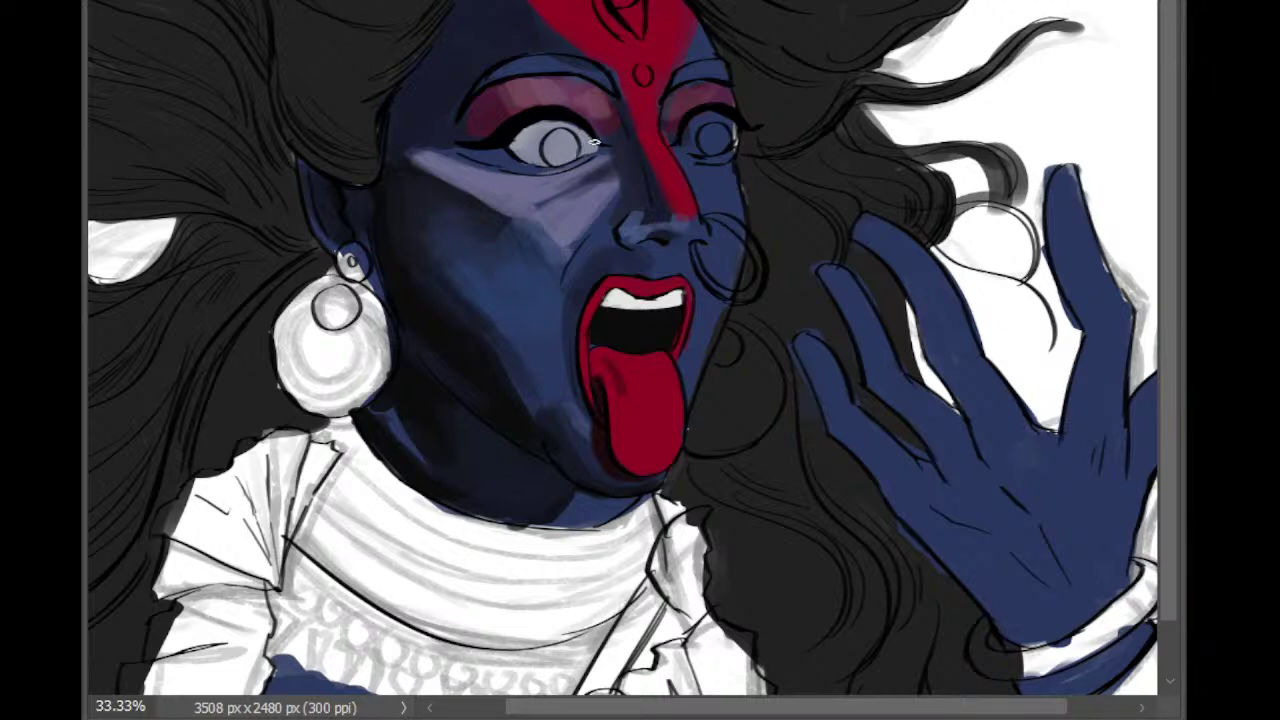
mouse_move(702, 122)
mouse_down()
mouse_move(692, 138)
mouse_move(720, 131)
mouse_move(722, 120)
mouse_move(692, 140)
mouse_move(722, 134)
mouse_move(718, 148)
mouse_move(694, 128)
mouse_move(717, 119)
mouse_move(720, 135)
mouse_move(695, 148)
mouse_up()
key(ctrl+z)
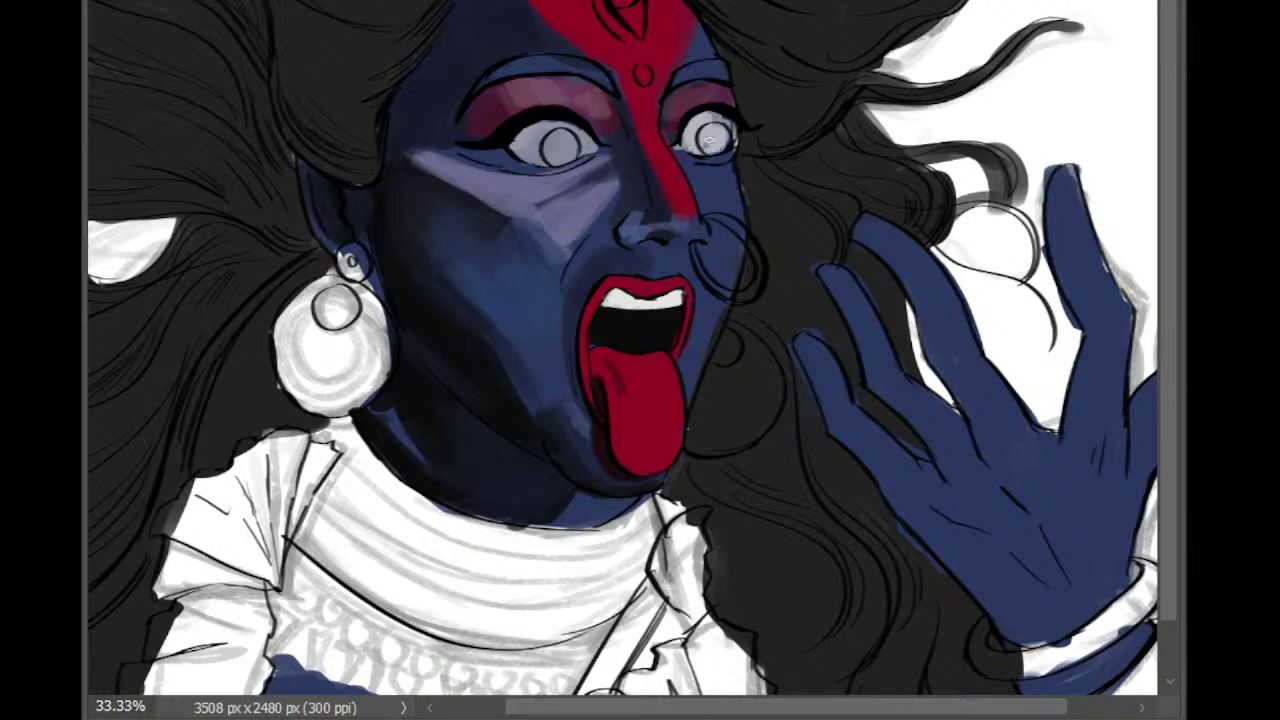
mouse_move(563, 120)
mouse_down()
mouse_move(557, 156)
mouse_move(563, 135)
mouse_move(573, 150)
mouse_move(568, 134)
mouse_move(534, 134)
mouse_move(561, 160)
mouse_up()
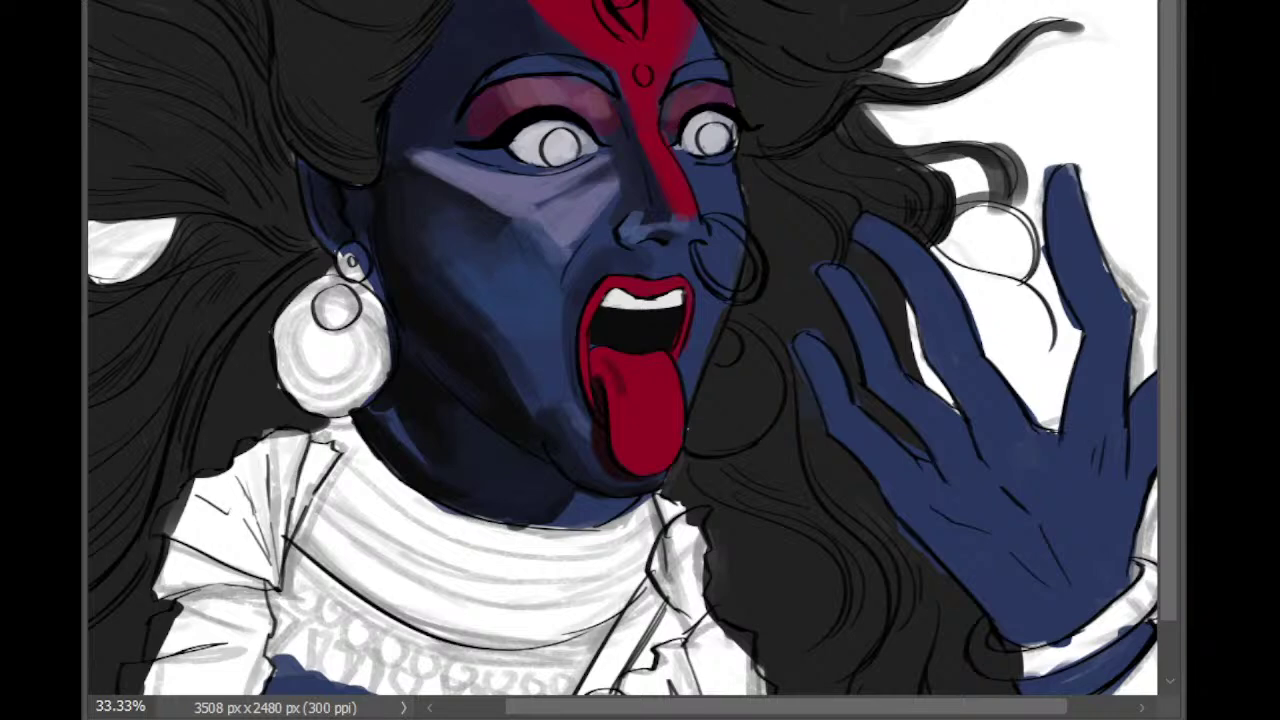
Step: Fill the irises of both eyes with bright yellow
key(ctrl+plus)
key(ctrl+plus)
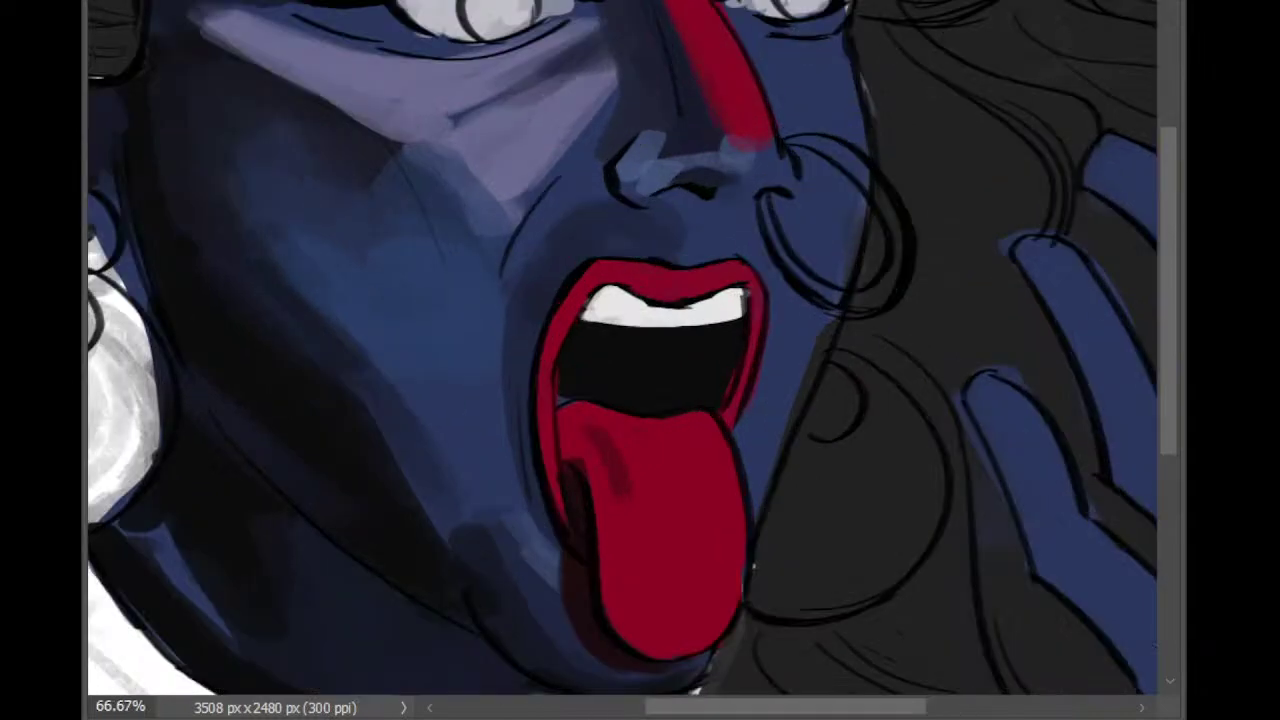
drag(792, 4, 824, 6)
drag(482, 6, 498, 28)
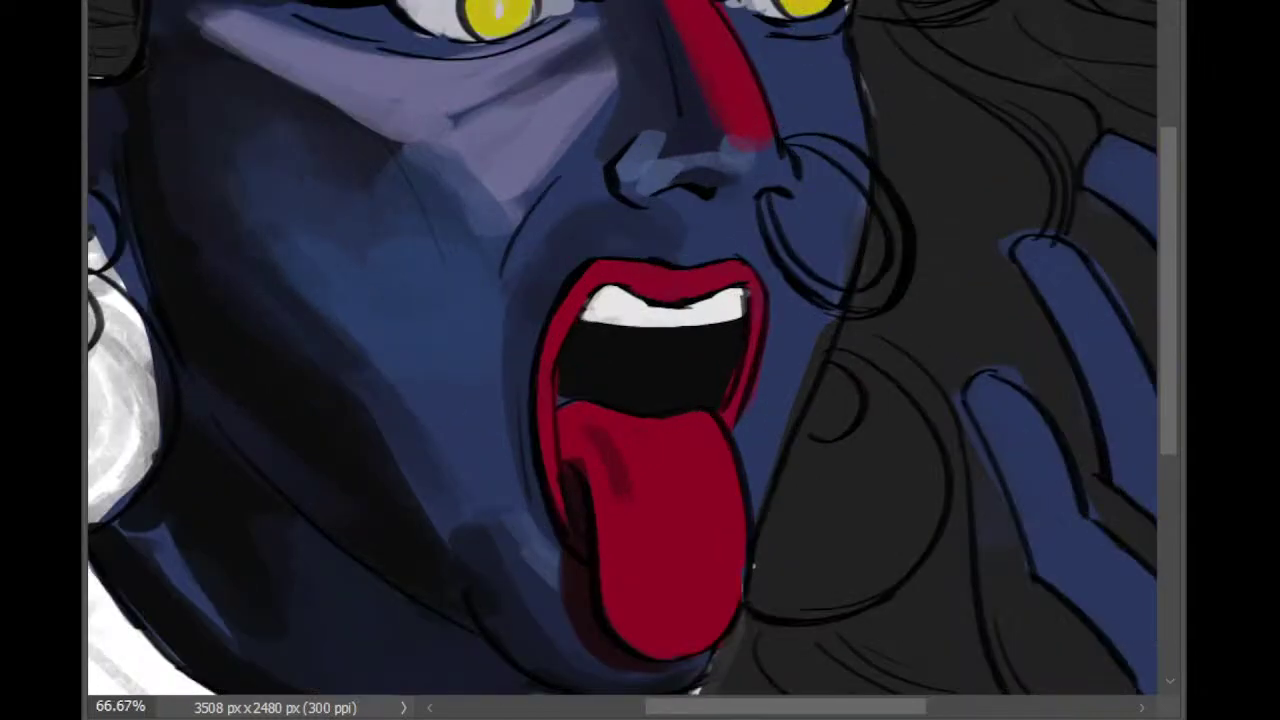
Step: Repaint both irises in a deeper golden yellow
key(ctrl+minus)
key(ctrl+minus)
key(ctrl+minus)
key(ctrl+plus)
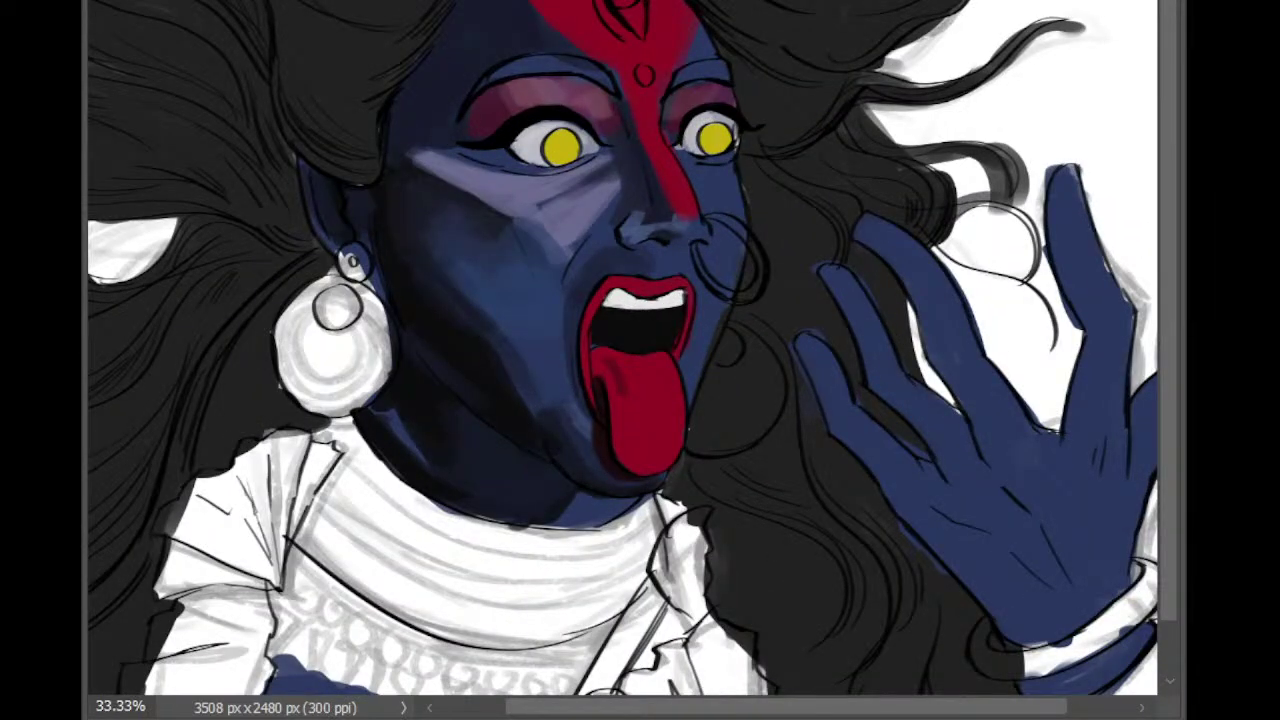
key(ctrl+plus)
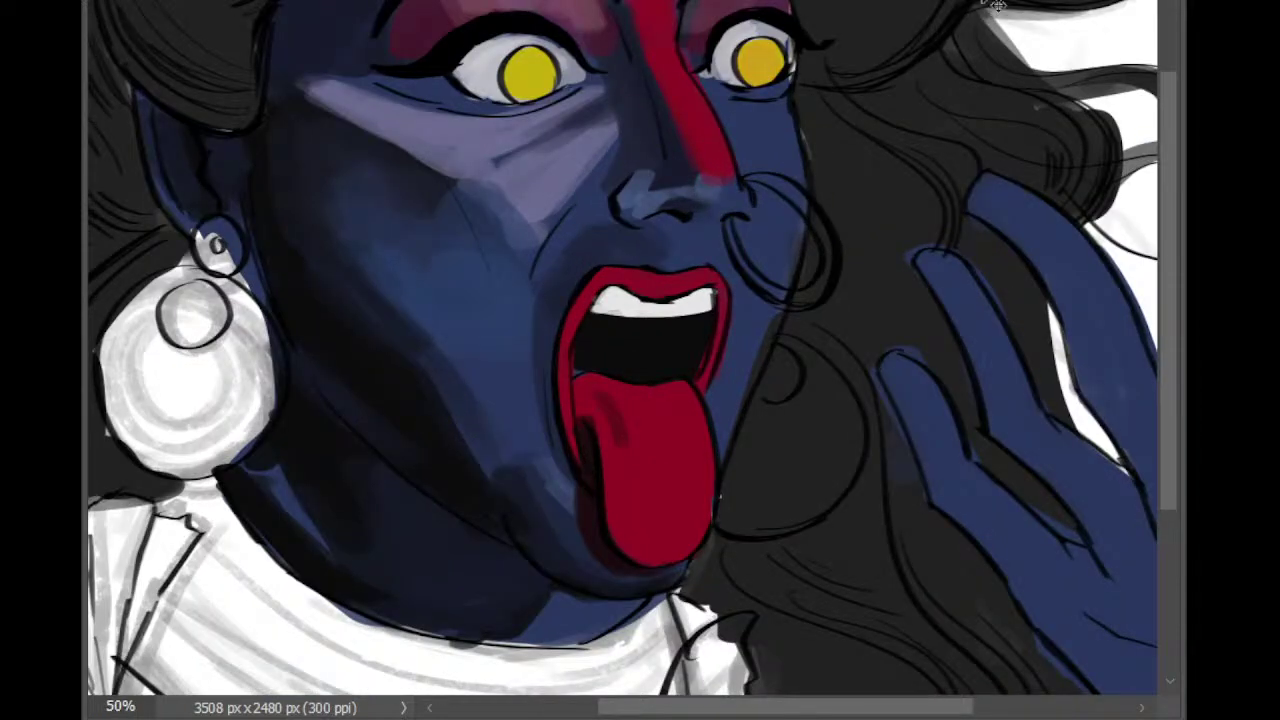
mouse_move(777, 43)
mouse_down()
mouse_move(750, 74)
mouse_move(758, 85)
mouse_move(760, 47)
mouse_move(760, 80)
mouse_up()
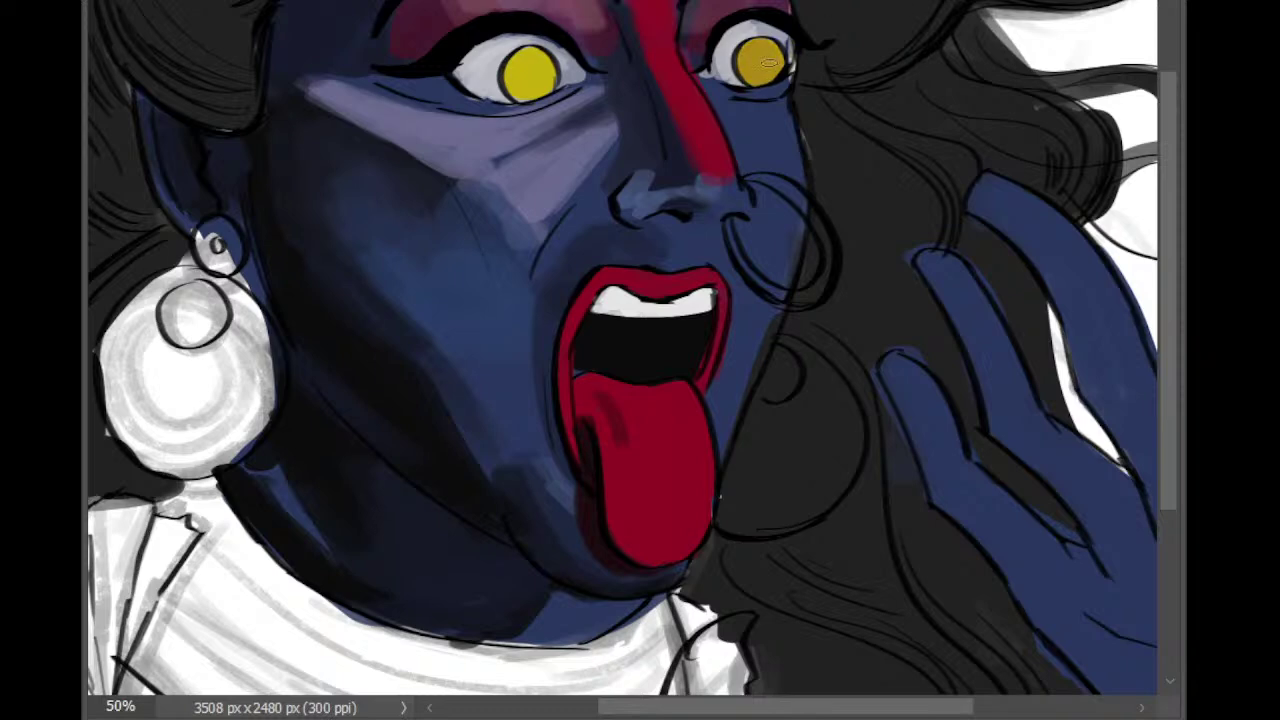
mouse_move(537, 79)
mouse_down()
mouse_move(526, 72)
mouse_move(540, 62)
mouse_move(532, 90)
mouse_up()
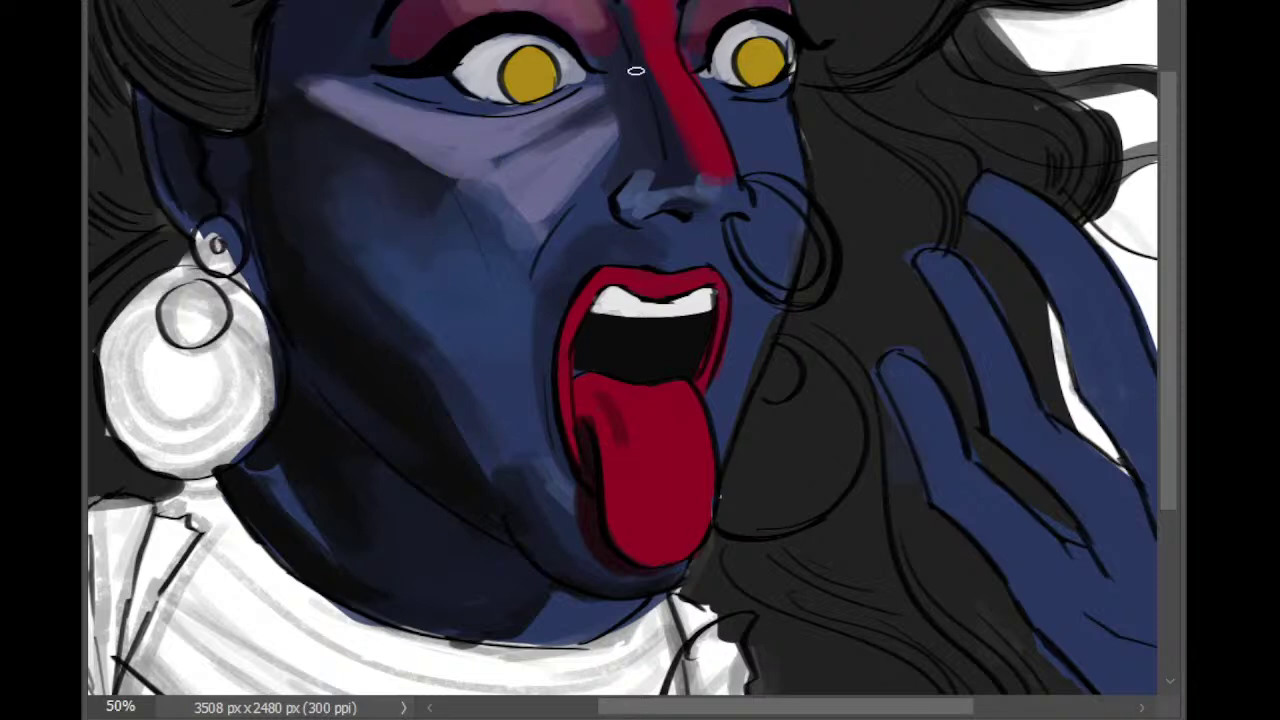
Step: Thicken the black line under the near eye and darken the side of the nose bridge and the nostrils
drag(414, 106, 532, 113)
key(ctrl+z)
key(ctrl+z)
mouse_move(402, 102)
mouse_down()
mouse_move(469, 120)
mouse_move(391, 98)
mouse_move(540, 114)
mouse_move(475, 117)
mouse_move(569, 96)
mouse_move(533, 114)
mouse_move(595, 84)
mouse_up()
key(ctrl+z)
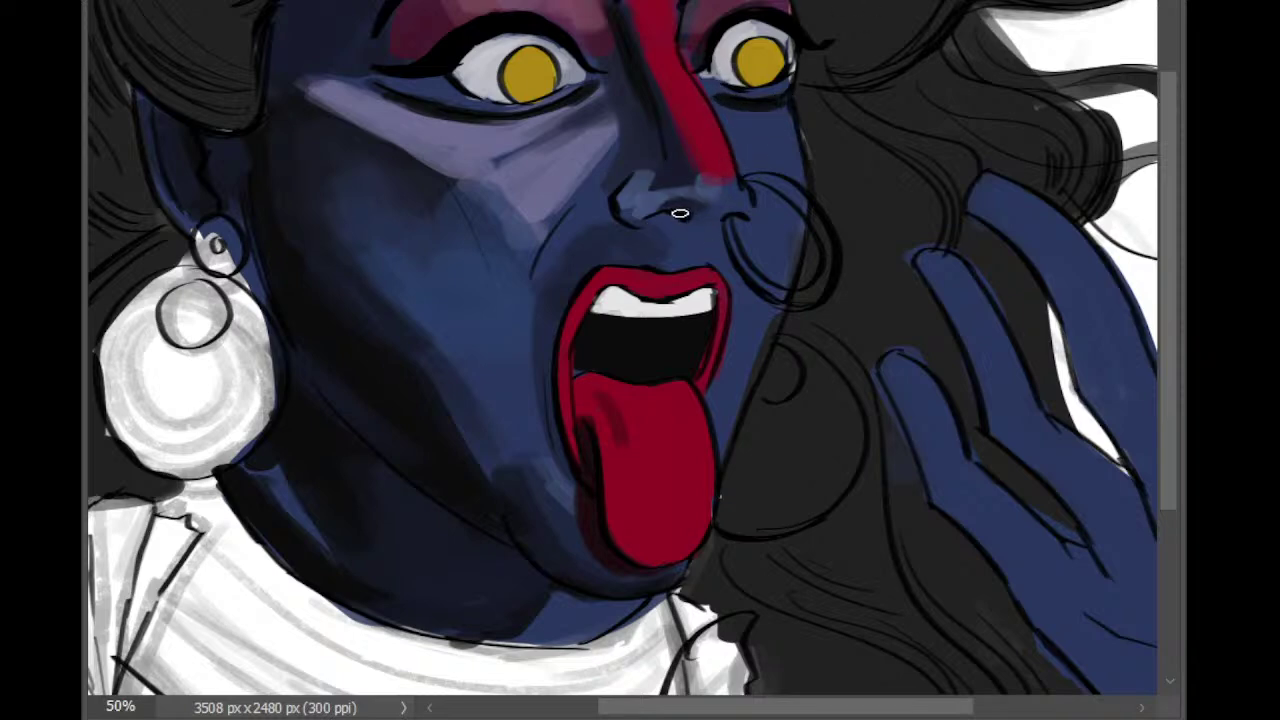
drag(740, 215, 728, 217)
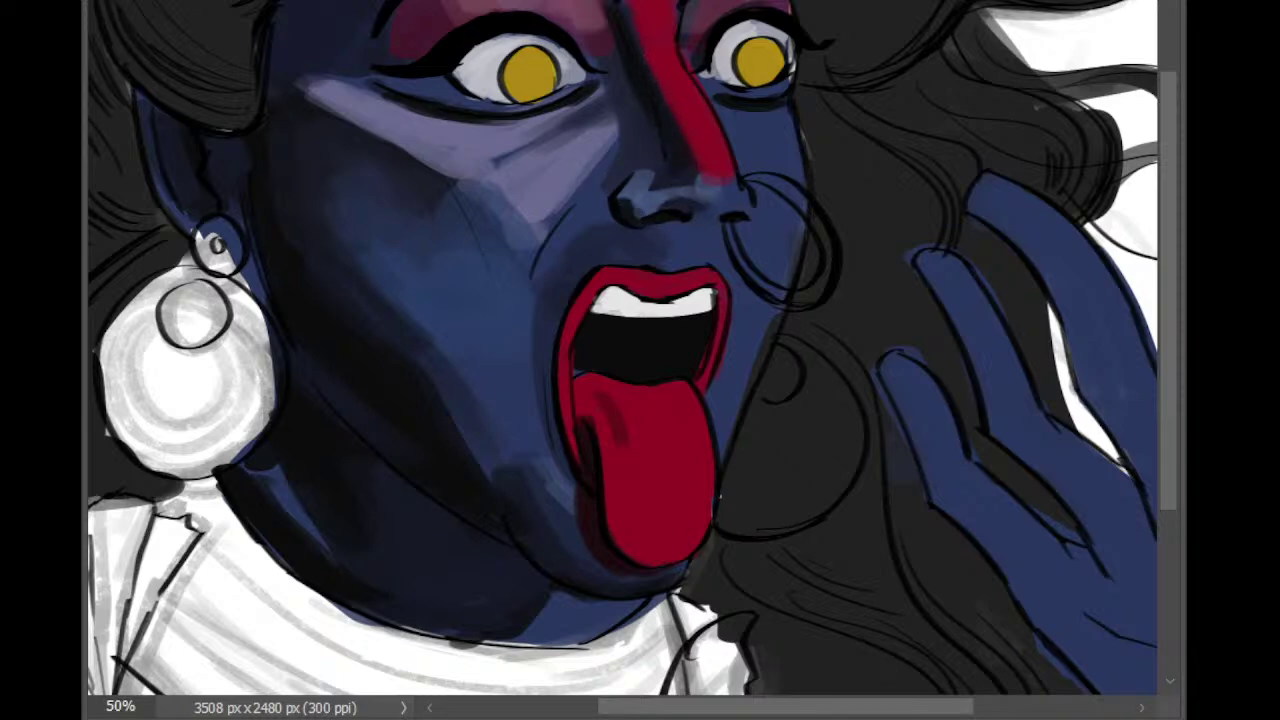
Step: Fill both eyebrows with solid black
key(ctrl+minus)
key(ctrl+minus)
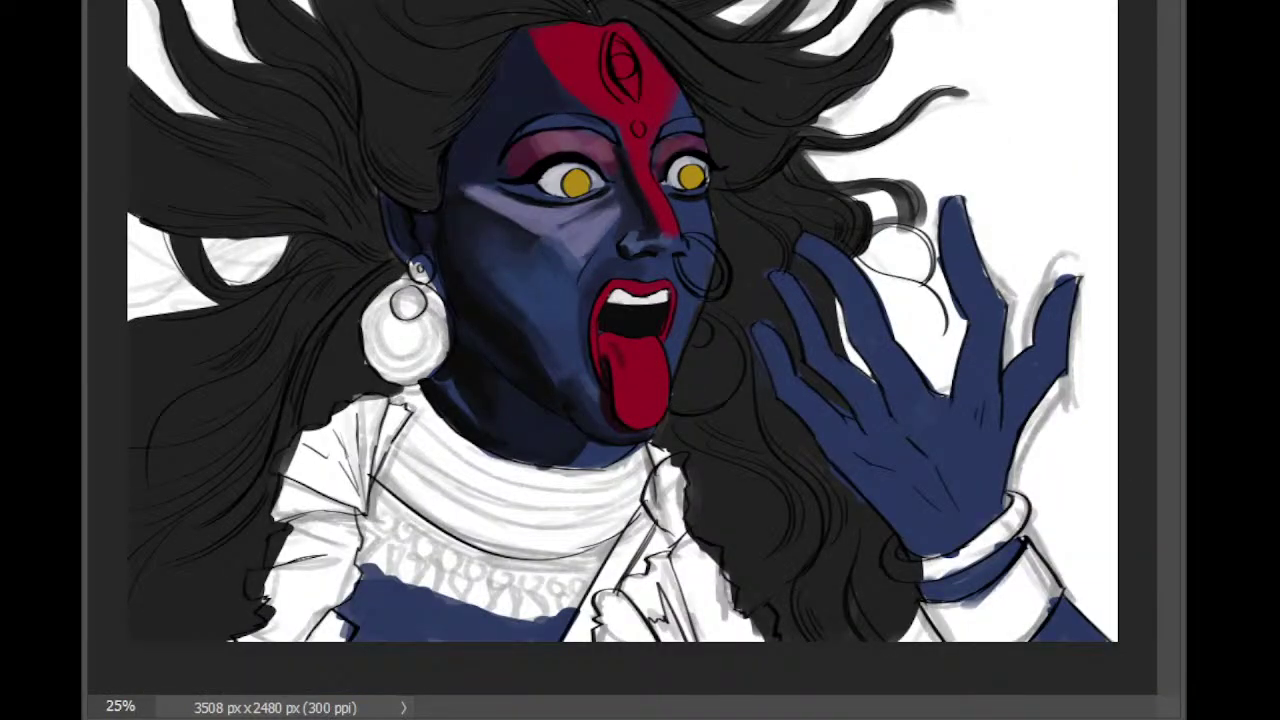
key(ctrl+plus)
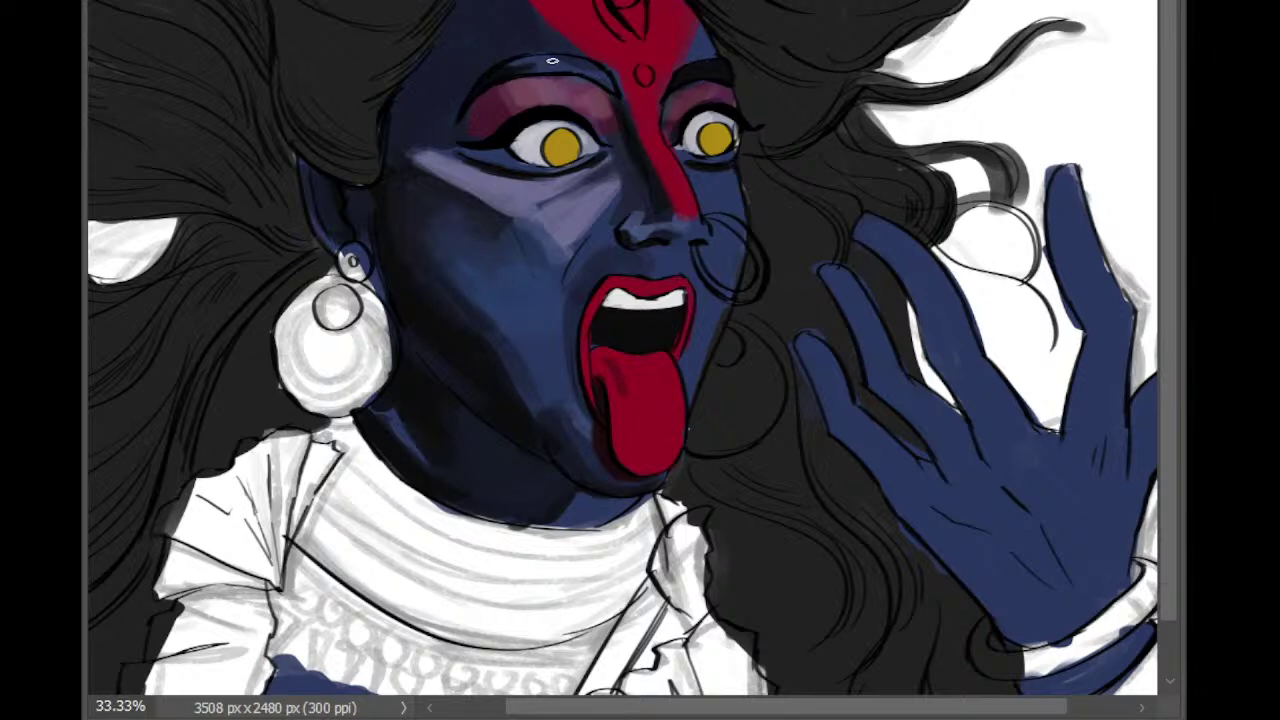
drag(577, 61, 568, 65)
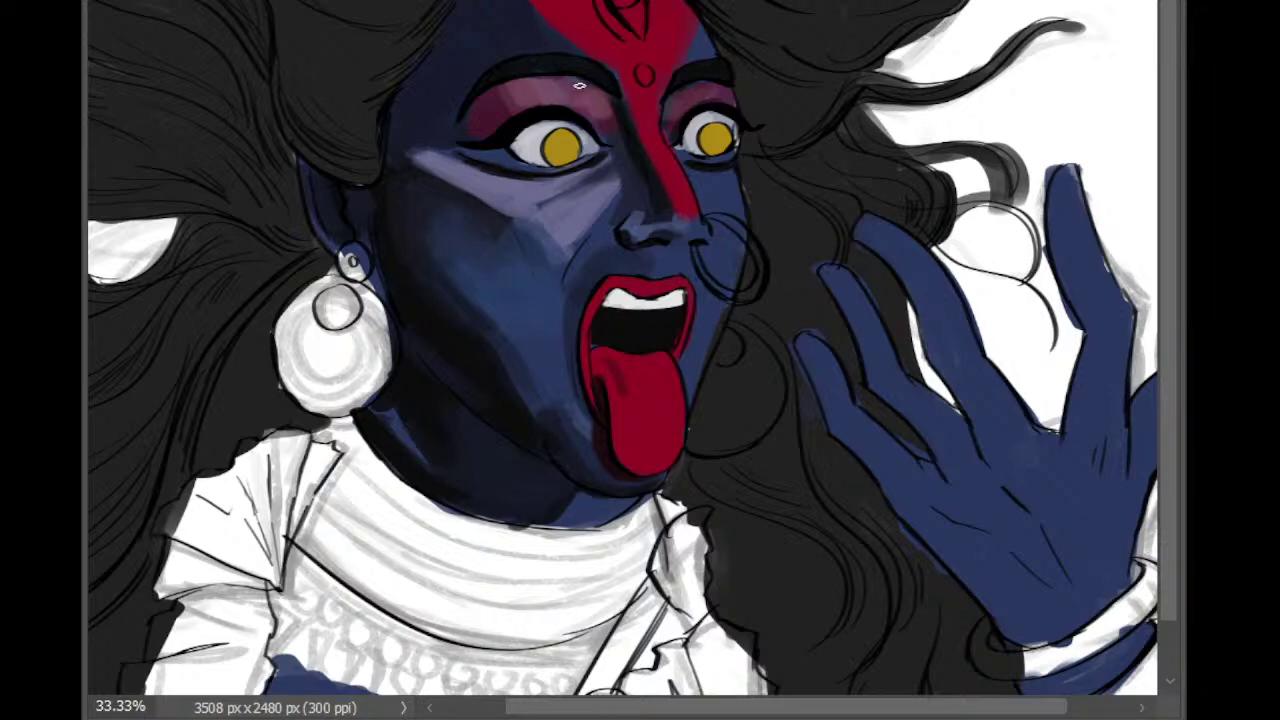
Step: Shade the blue forehead beside the red marking and soften the outer end of the cheekbone highlight with sampled colours
key(ctrl+minus)
key(ctrl+minus)
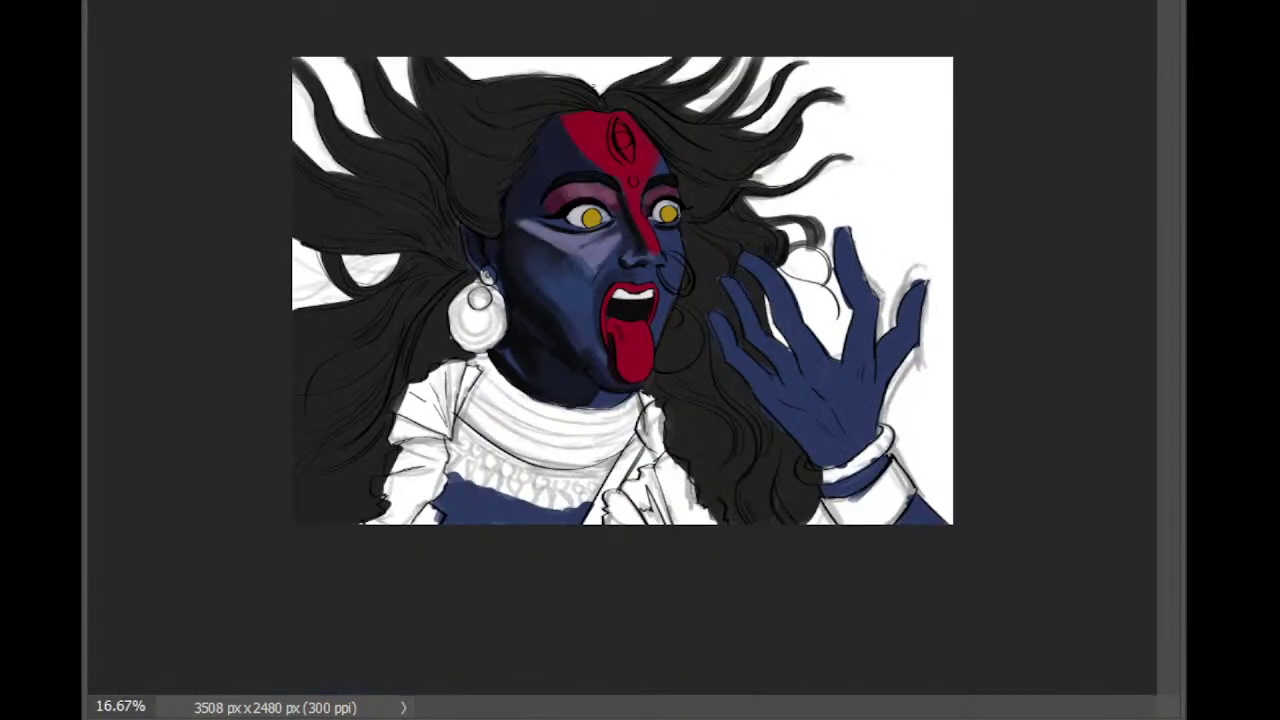
key(ctrl+plus)
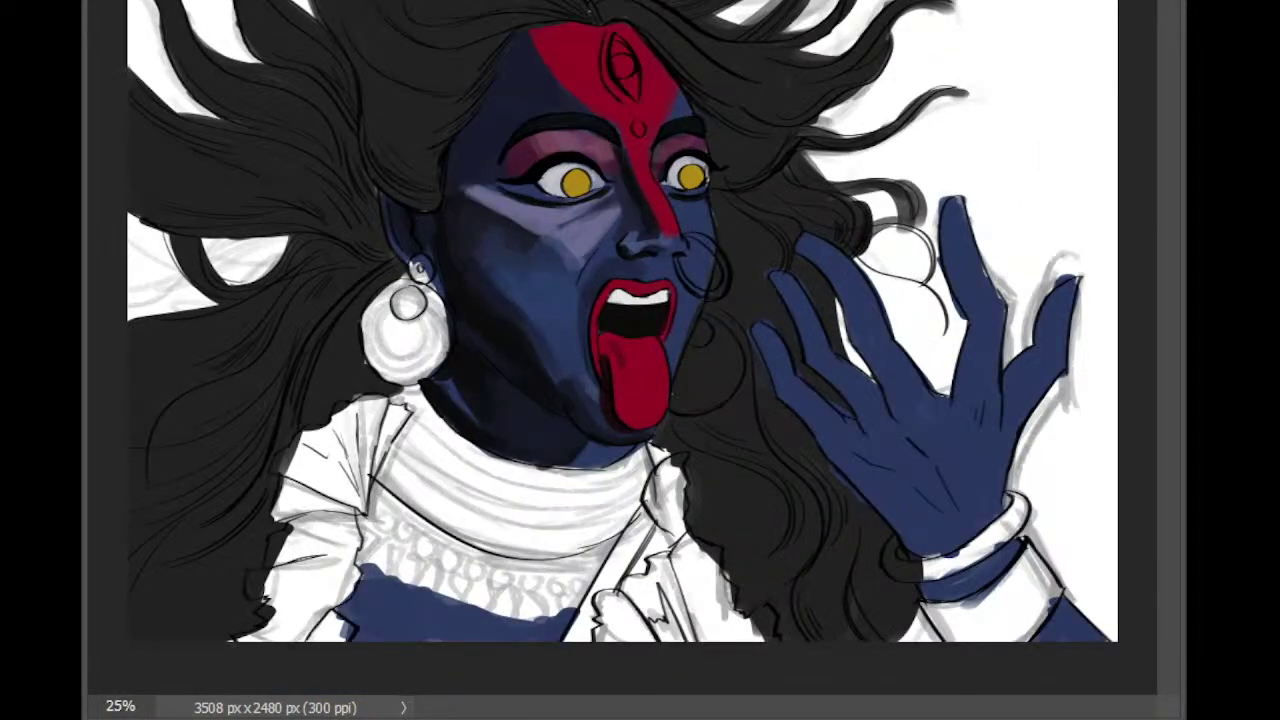
key(ctrl+plus)
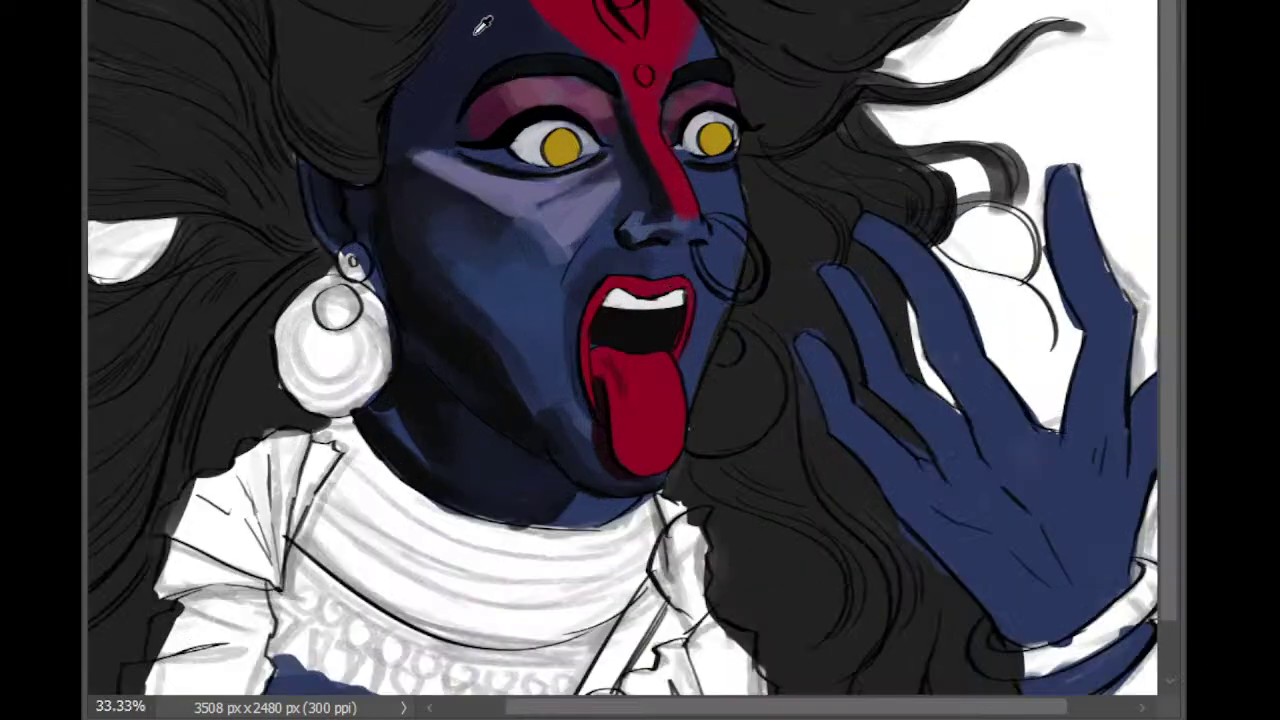
alt+click(505, 150)
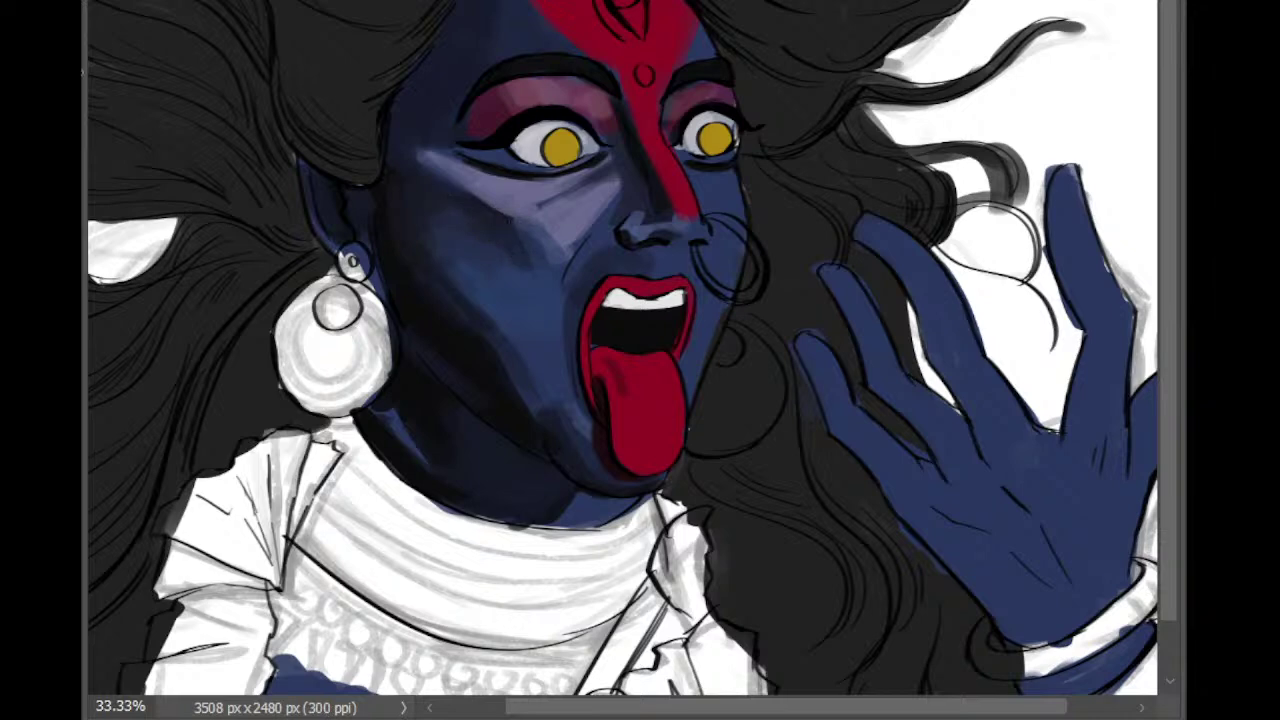
Step: Add purplish highlights below the far eye and above the upper lip, and blend lighter blue into the cheek beside the mouth
alt+click(614, 204)
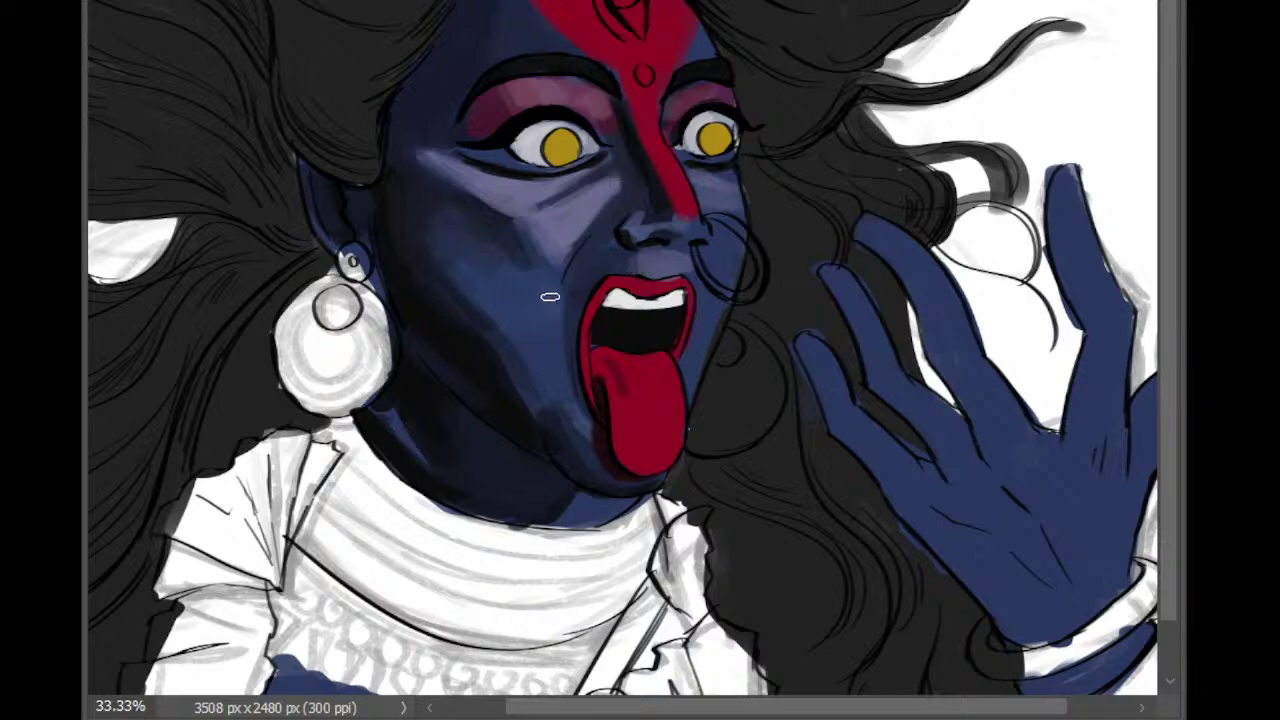
scroll(552, 297, up, 1)
scroll(543, 292, down, 1)
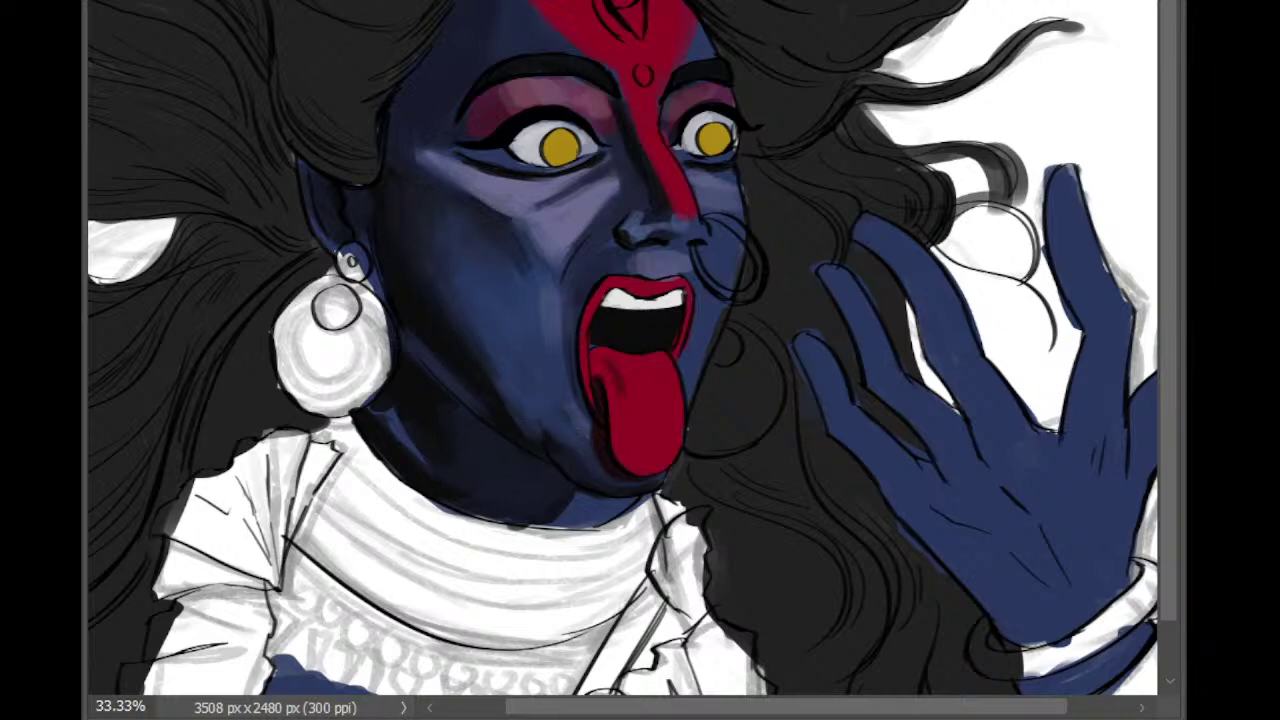
Step: Blend dark shading along the temple and jaw, and add dark red shadows to the forehead marking and the base of the tongue
alt+click(440, 330)
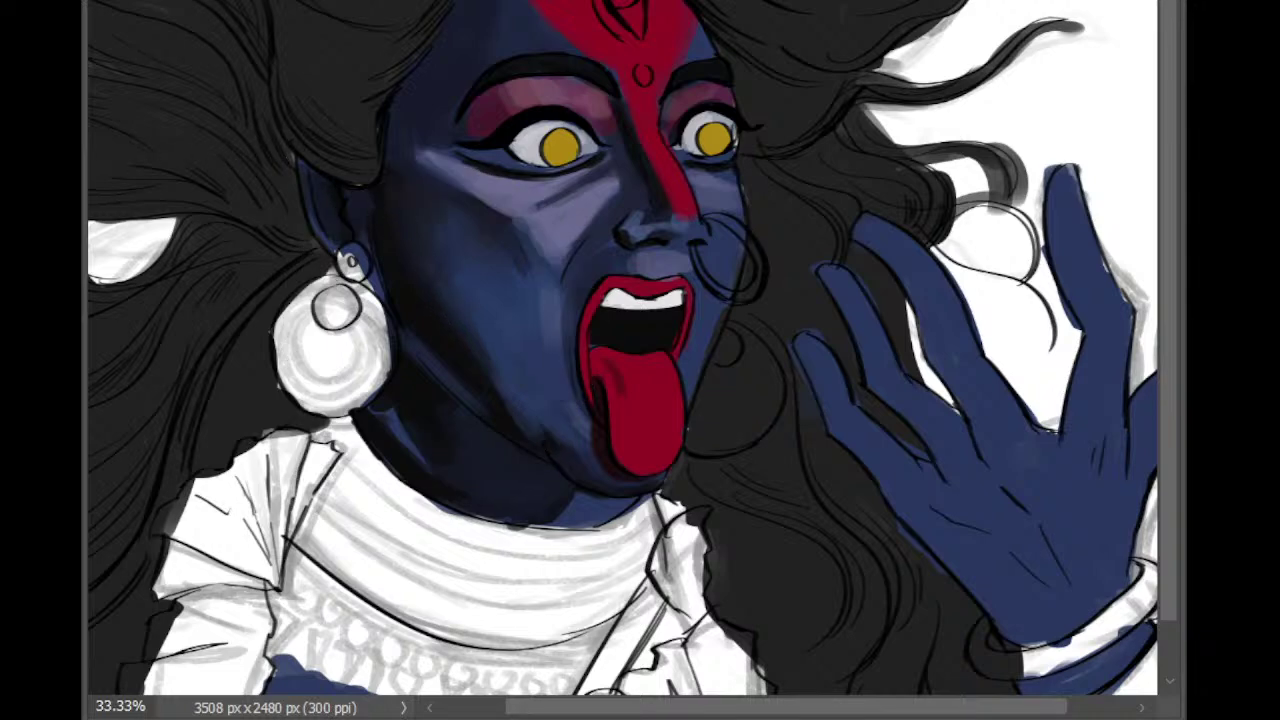
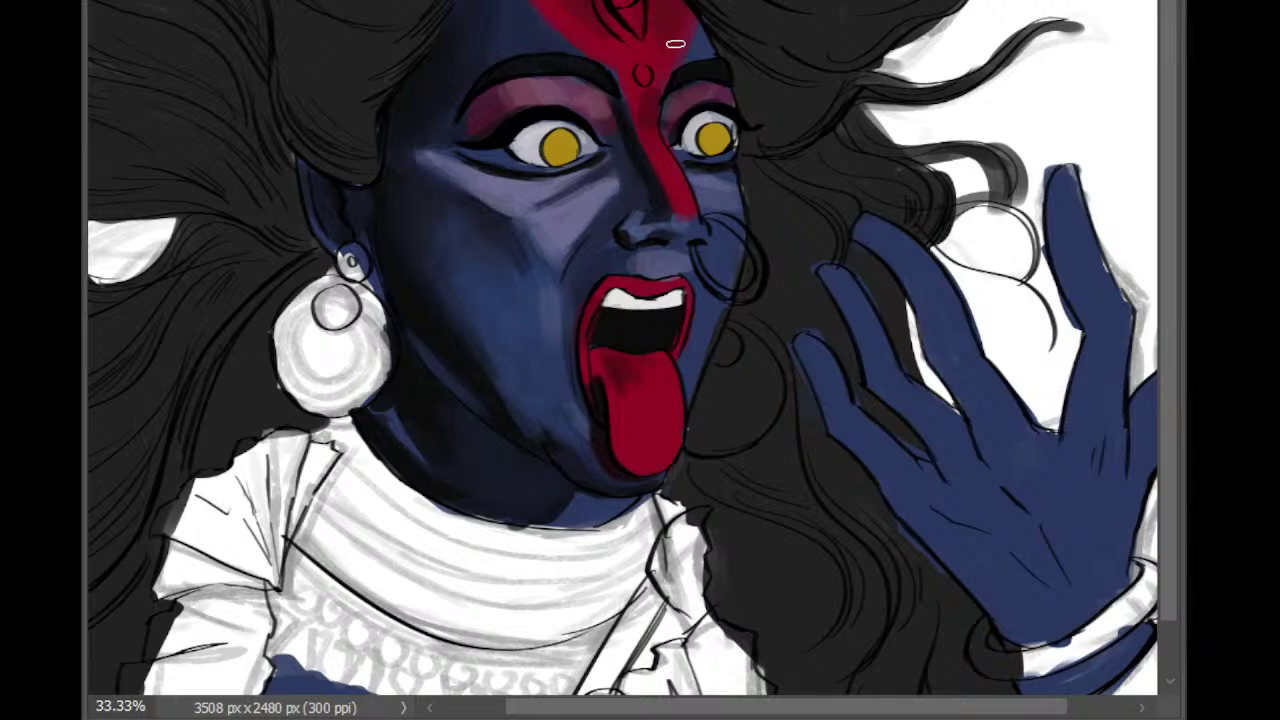
key(ctrl+minus)
key(ctrl+minus)
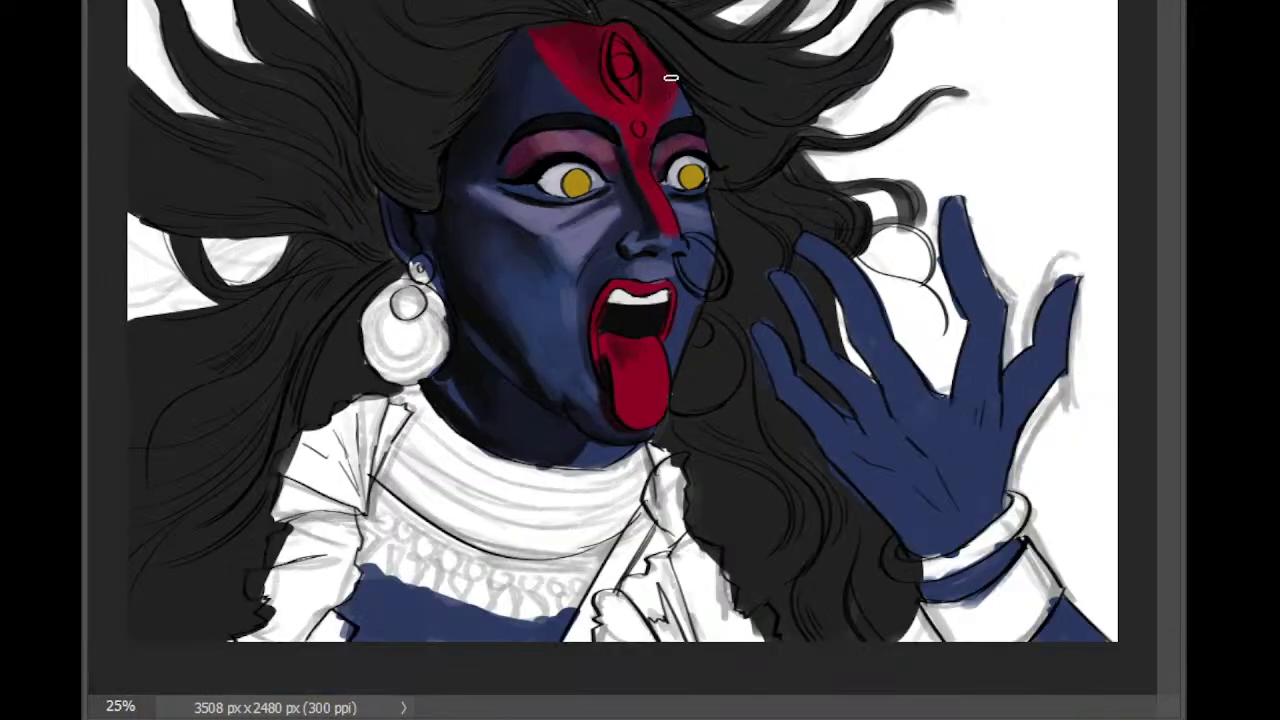
key(ctrl+plus)
key(ctrl+plus)
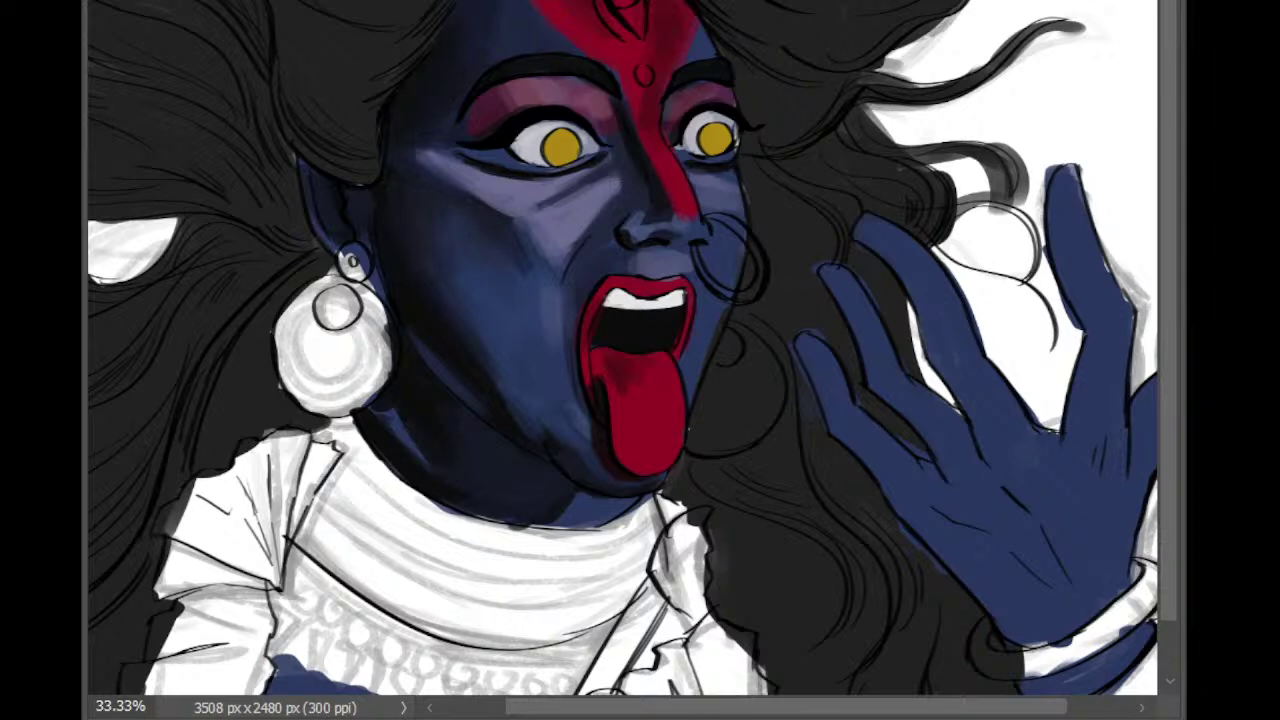
Step: Paint the third eye on the forehead with a white eyeball and a golden yellow iris
alt+click(532, 130)
mouse_move(627, 3)
mouse_down()
mouse_move(639, 26)
mouse_move(630, 14)
mouse_up()
key(ctrl+plus)
key(ctrl+minus)
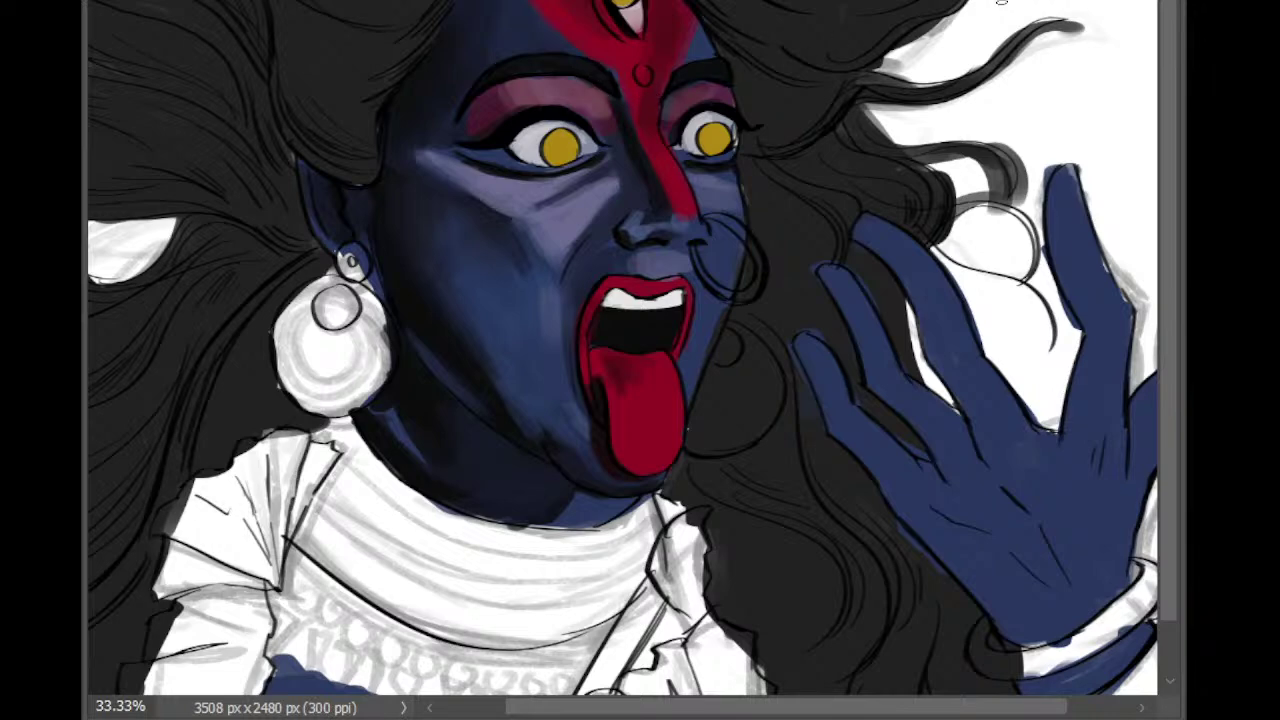
key(ctrl+minus)
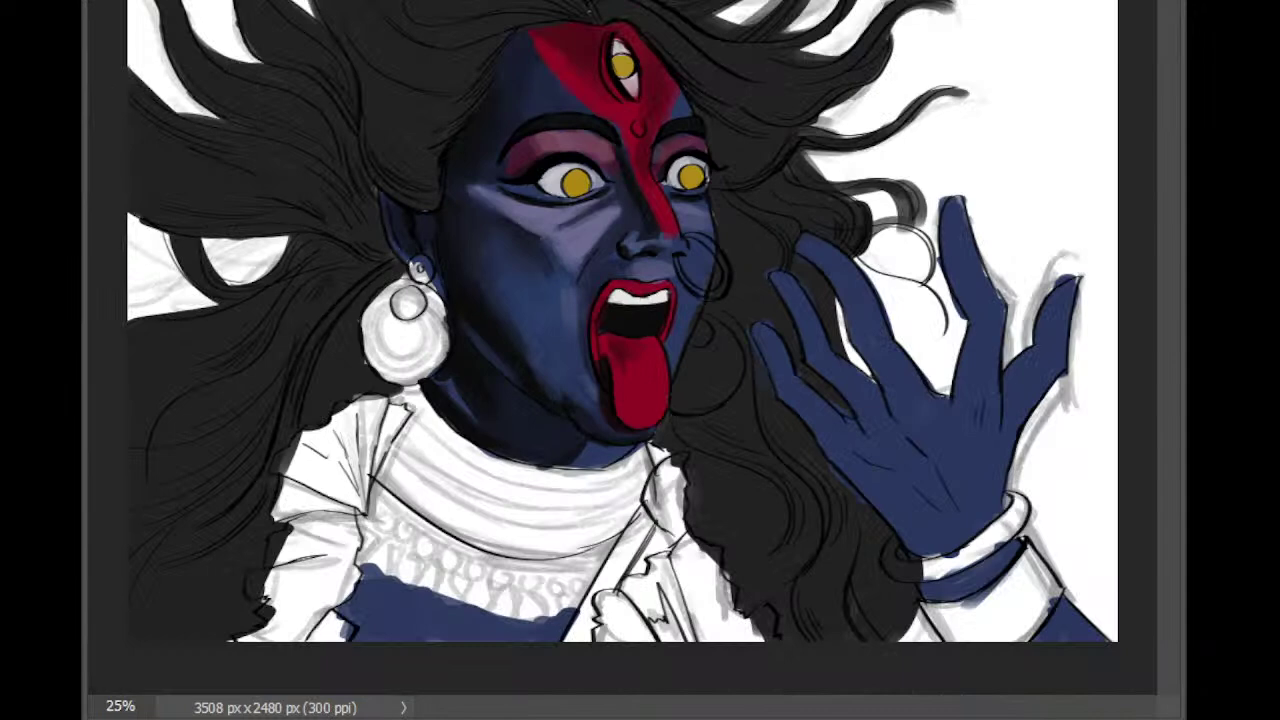
Step: Deepen the dark blue shadow on the neck under the jaw and toggle the layer's visibility to compare
click(520, 402)
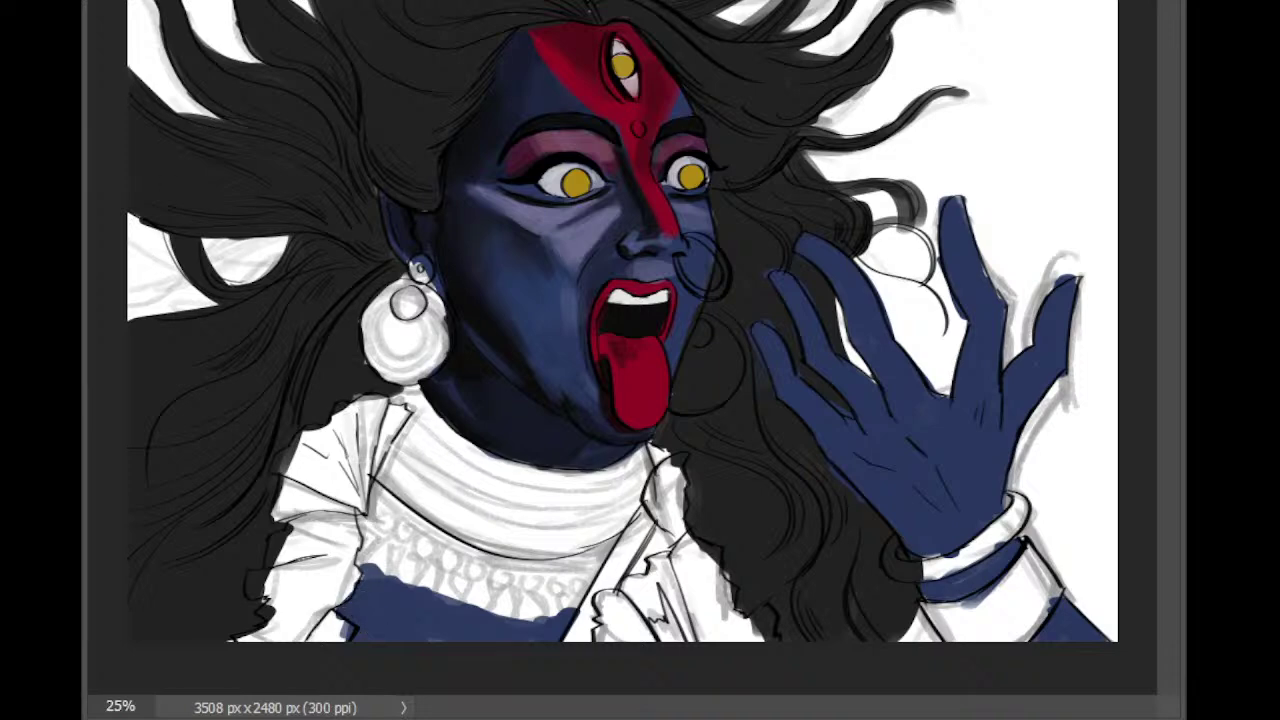
key(ctrl+comma)
key(ctrl+comma)
key(ctrl+comma)
key(ctrl+comma)
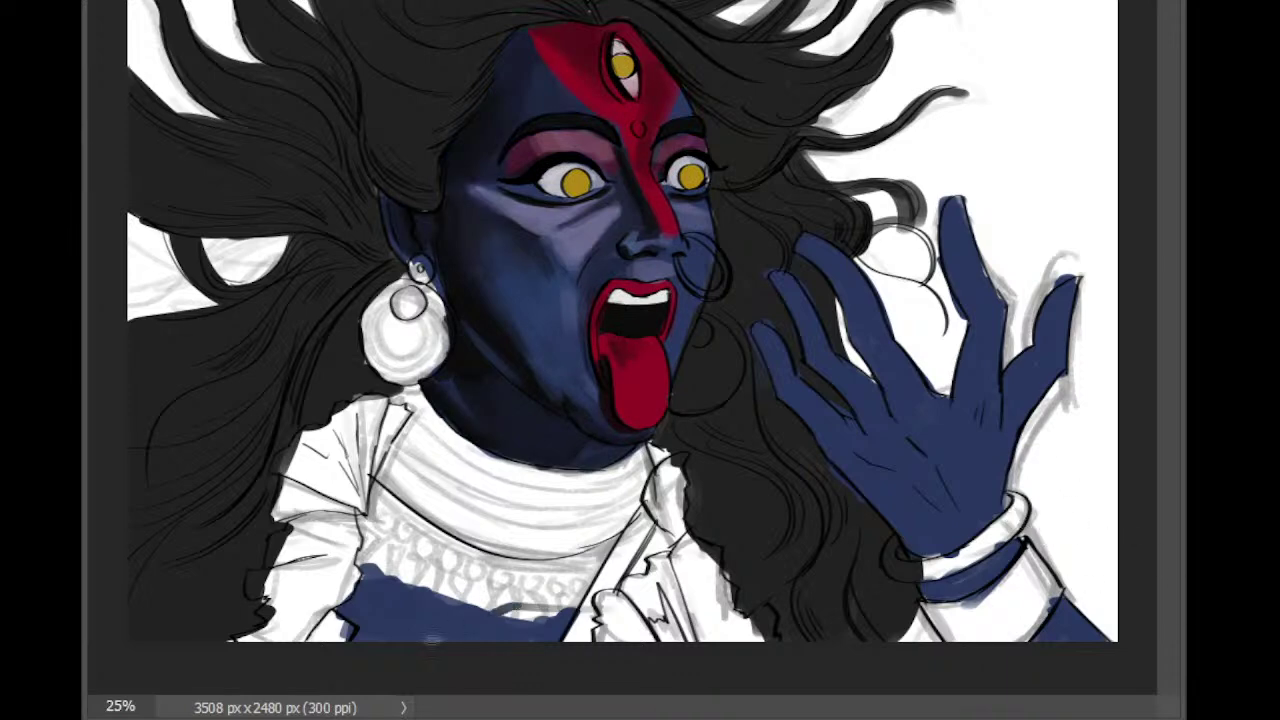
drag(482, 606, 605, 588)
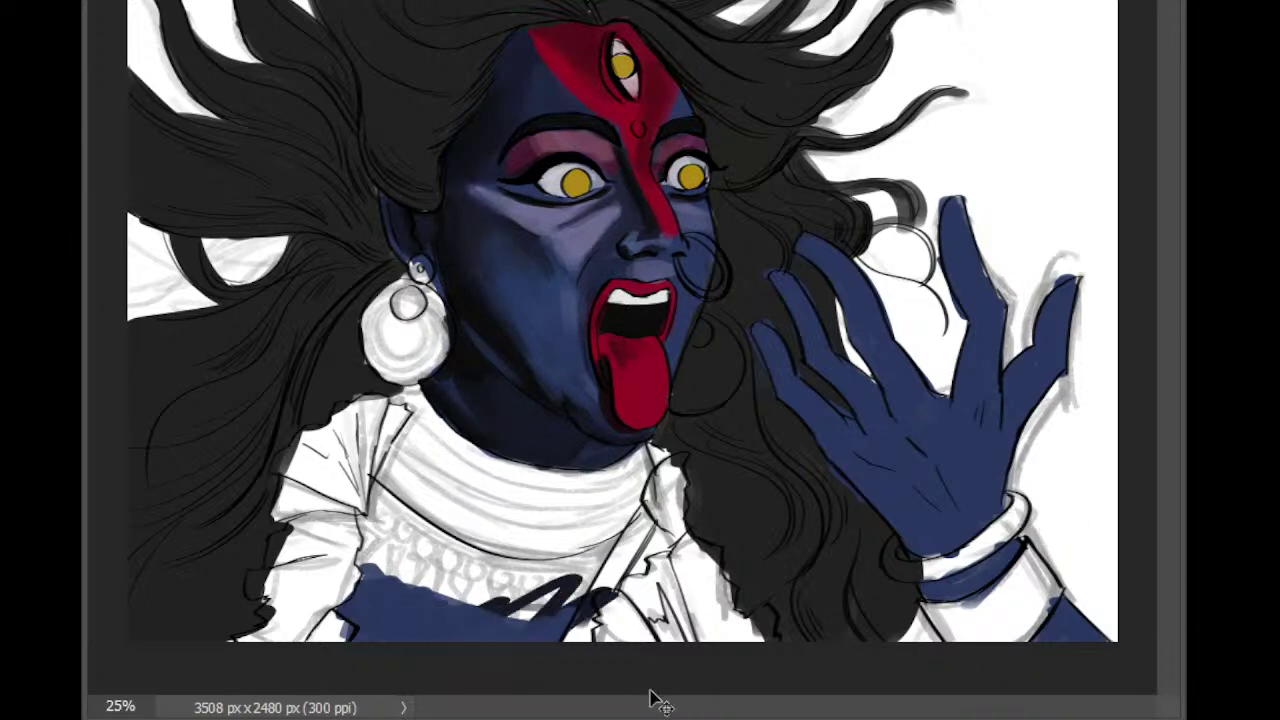
key(ctrl+z)
key(ctrl+z)
key(ctrl+shift+z)
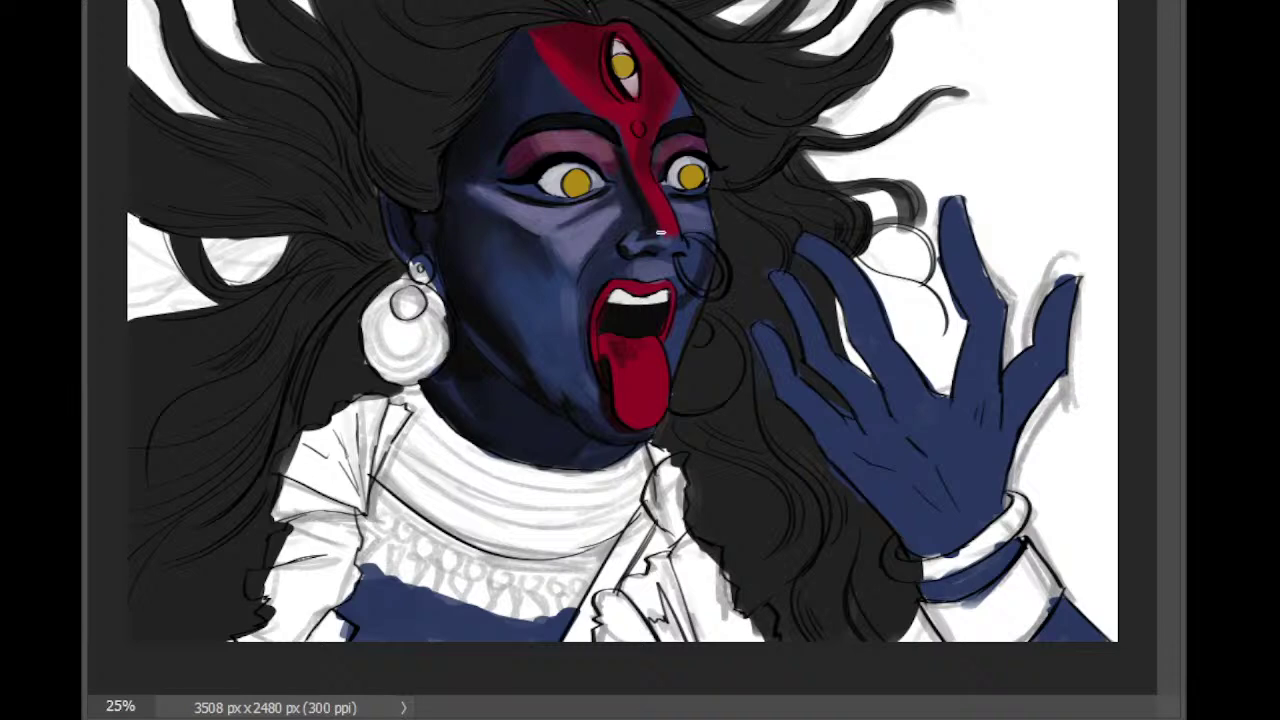
Step: Paint pale bluish highlights on the tip of the nose
scroll(693, 241, up, 1)
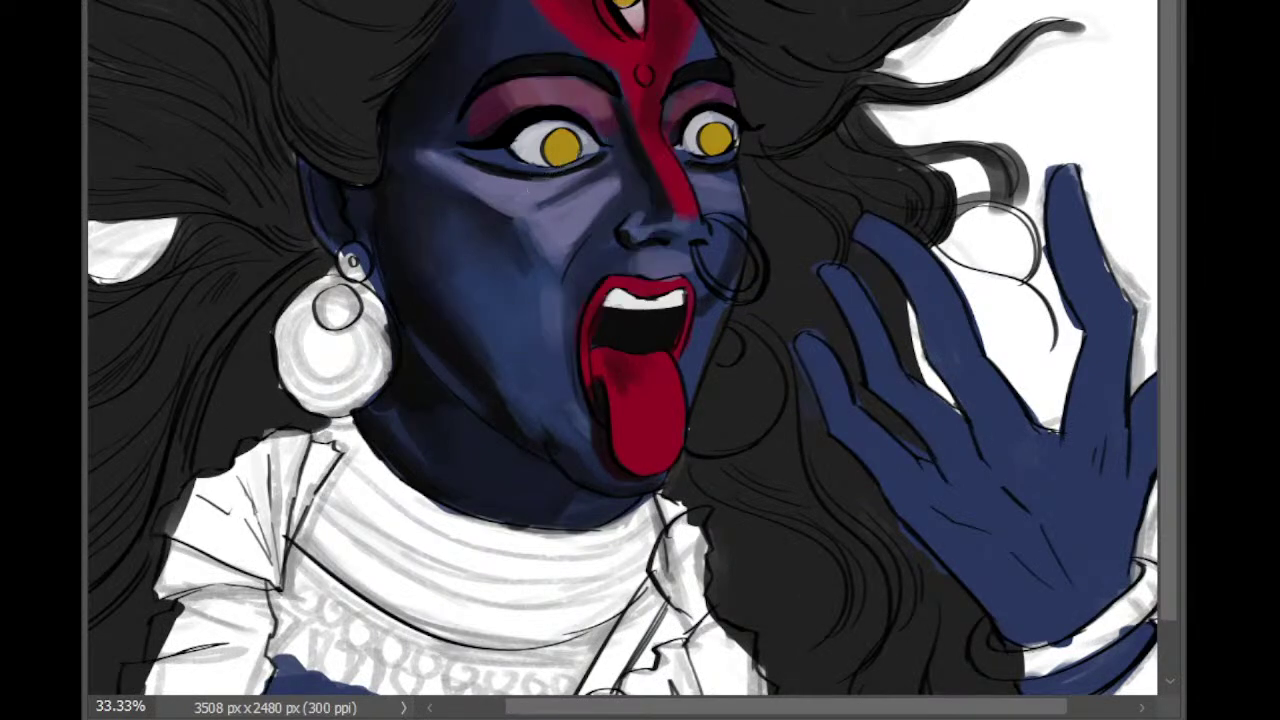
drag(679, 215, 683, 222)
drag(687, 223, 681, 218)
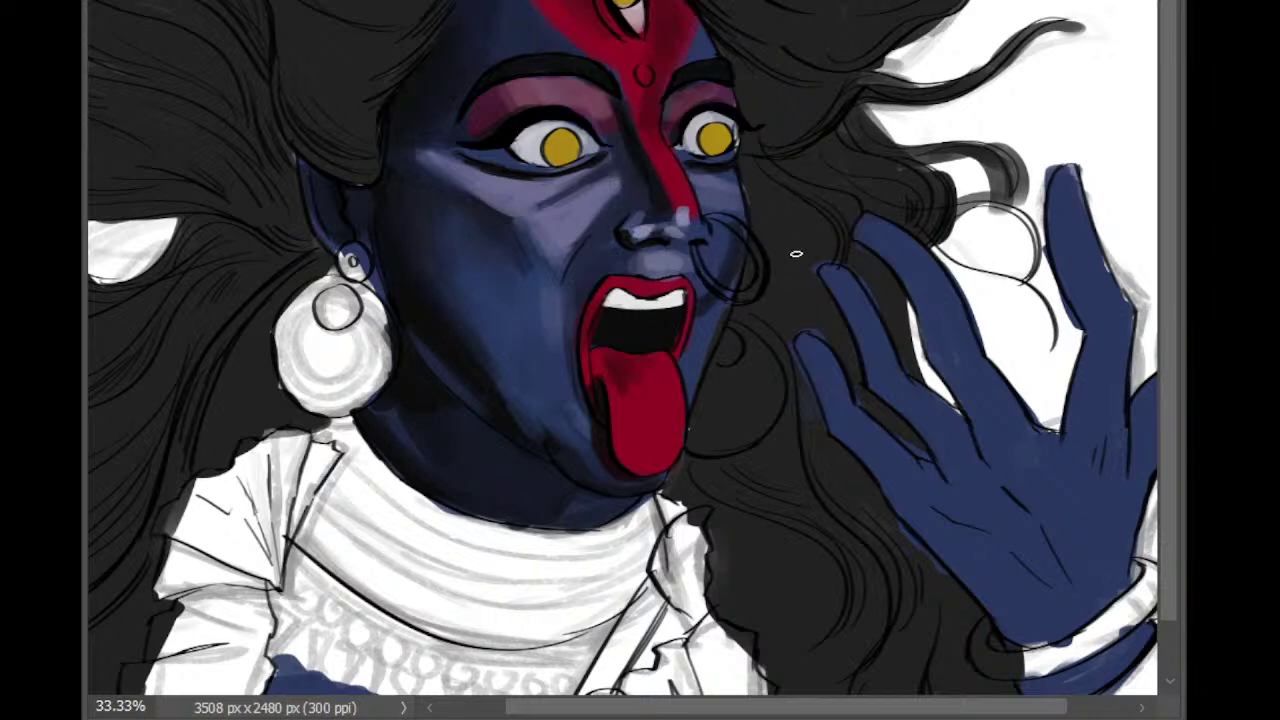
Step: Fill the upper teeth with white and reshape their lower edge with the dark mouth colour
key(ctrl+plus)
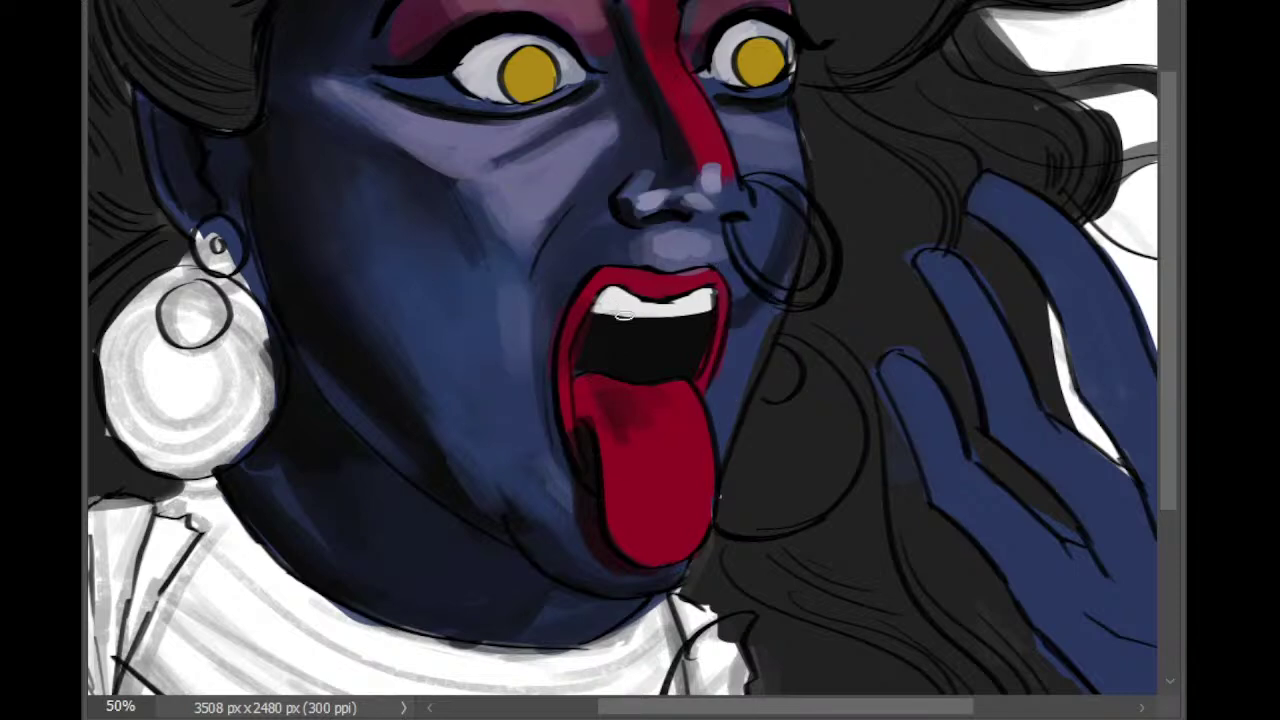
mouse_move(617, 292)
mouse_down()
mouse_move(686, 293)
mouse_move(624, 298)
mouse_move(677, 300)
mouse_move(639, 305)
mouse_move(612, 294)
mouse_move(702, 291)
mouse_move(634, 304)
mouse_move(621, 297)
mouse_move(694, 291)
mouse_up()
key(ctrl+z)
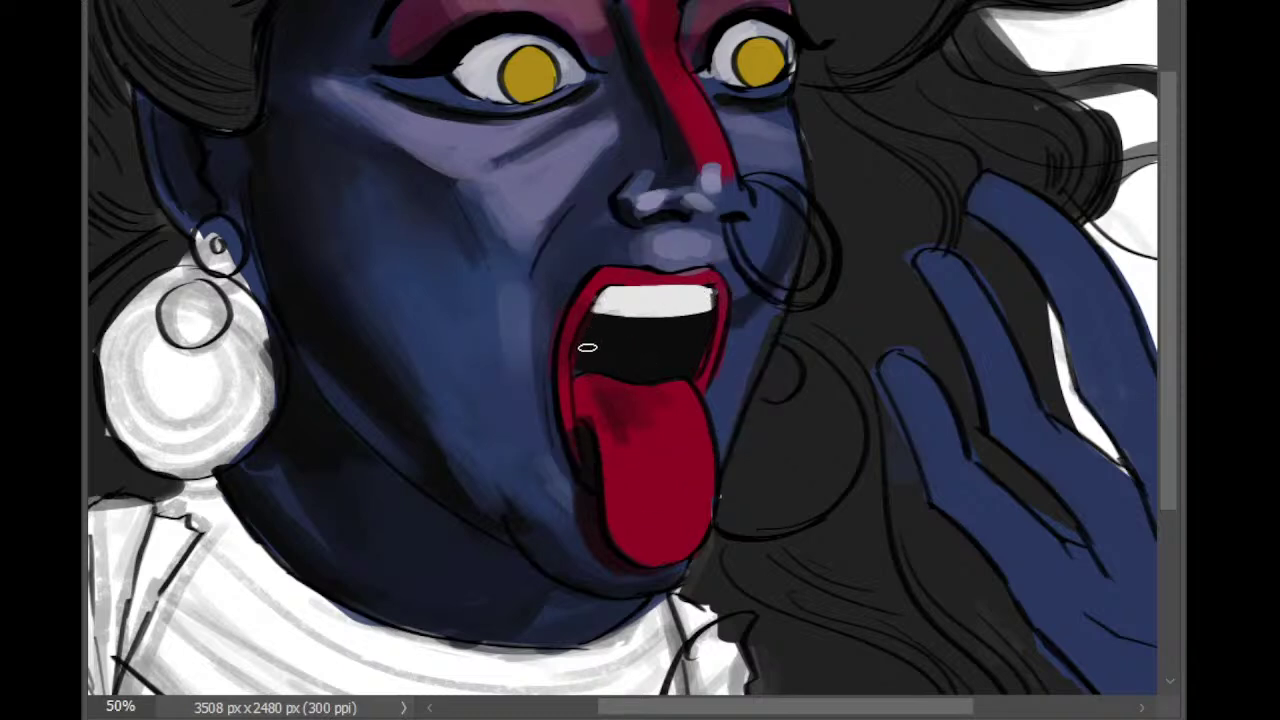
drag(598, 309, 678, 316)
drag(600, 308, 637, 325)
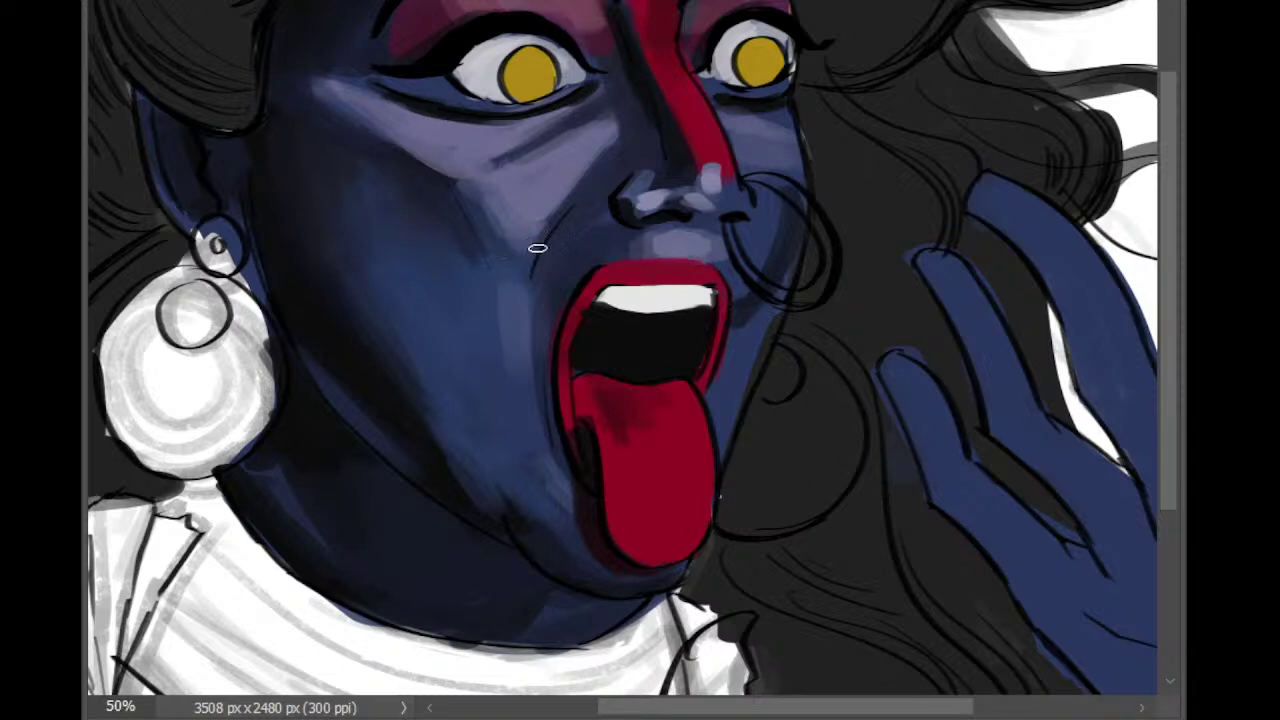
scroll(640, 292, up, 1)
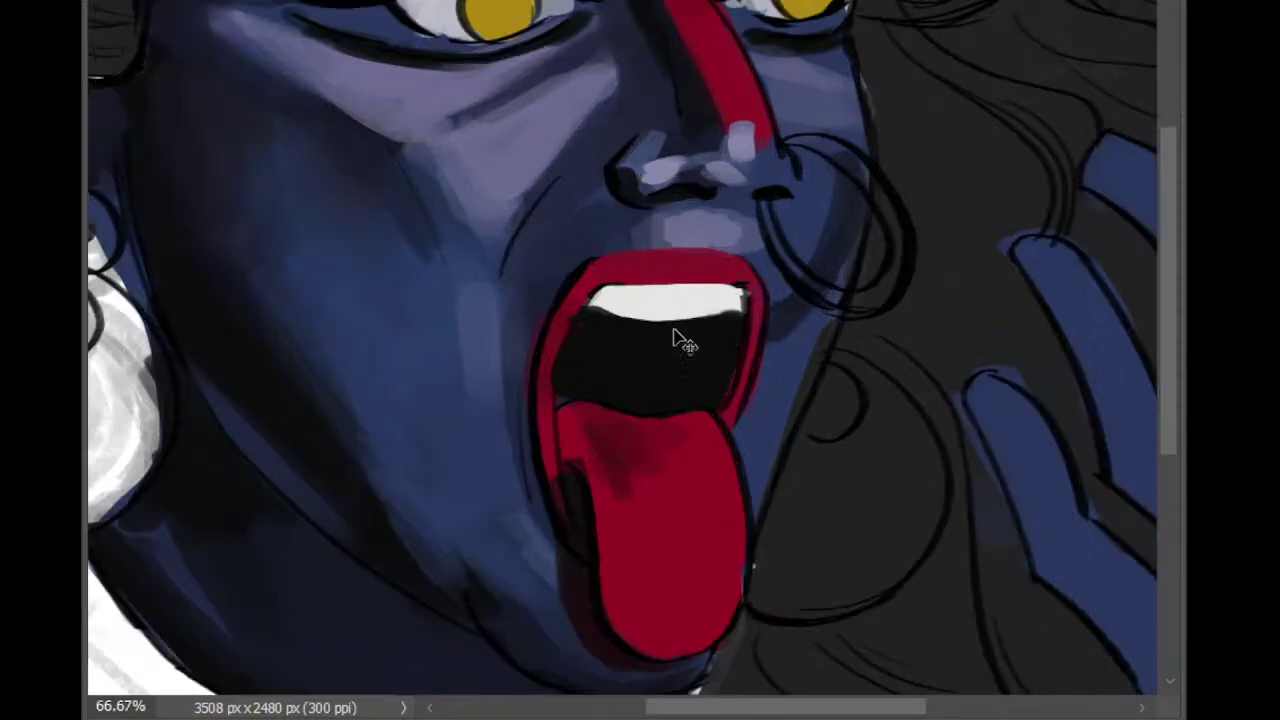
scroll(674, 329, down, 4)
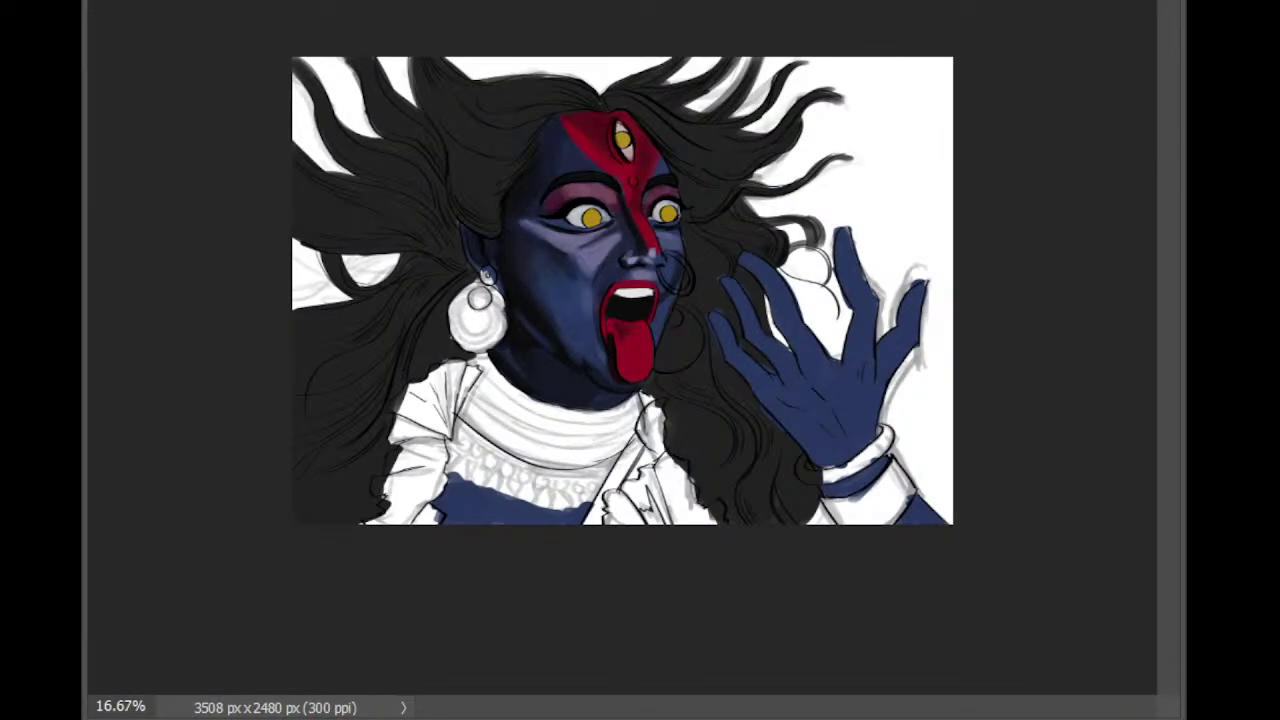
Step: Shade the hair above the ear and beside the temple with black strokes following the strands
scroll(622, 291, up, 1)
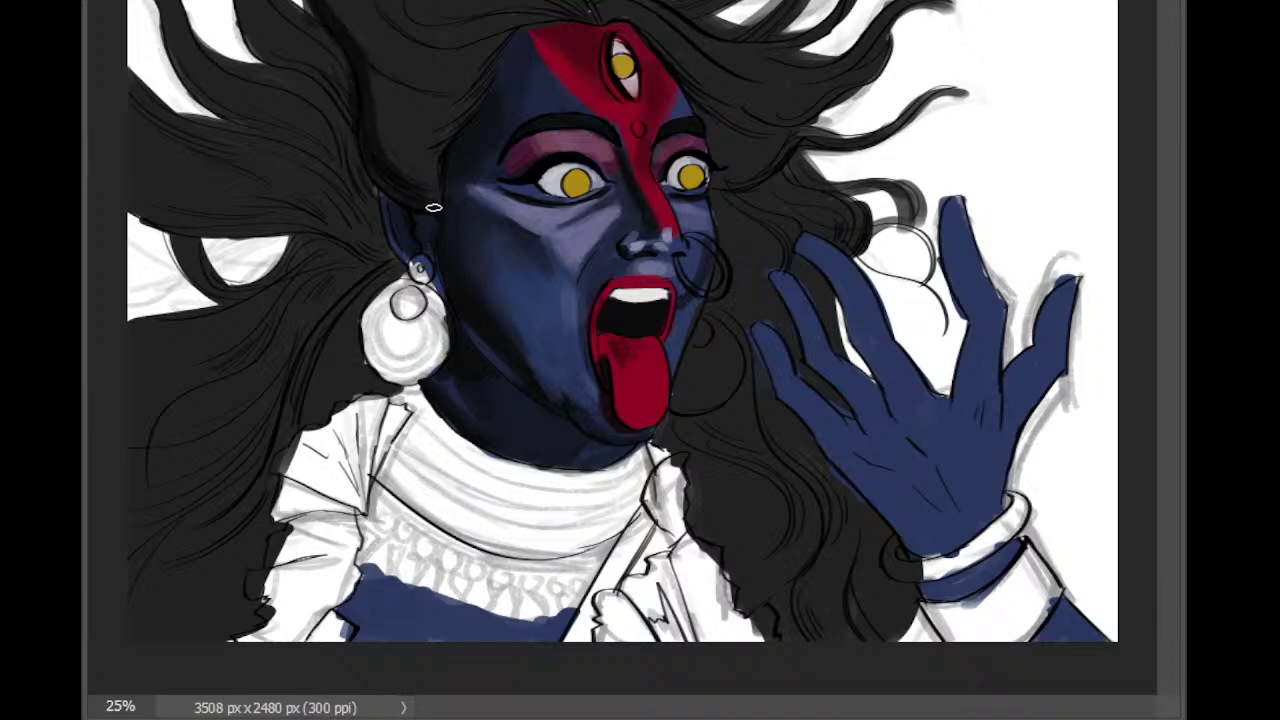
mouse_move(336, 23)
mouse_down()
mouse_move(371, 154)
mouse_move(398, 195)
mouse_up()
mouse_move(370, 66)
mouse_down()
mouse_move(427, 193)
mouse_move(367, 71)
mouse_move(419, 168)
mouse_move(369, 85)
mouse_move(405, 135)
mouse_up()
drag(372, 16, 432, 91)
key(ctrl+z)
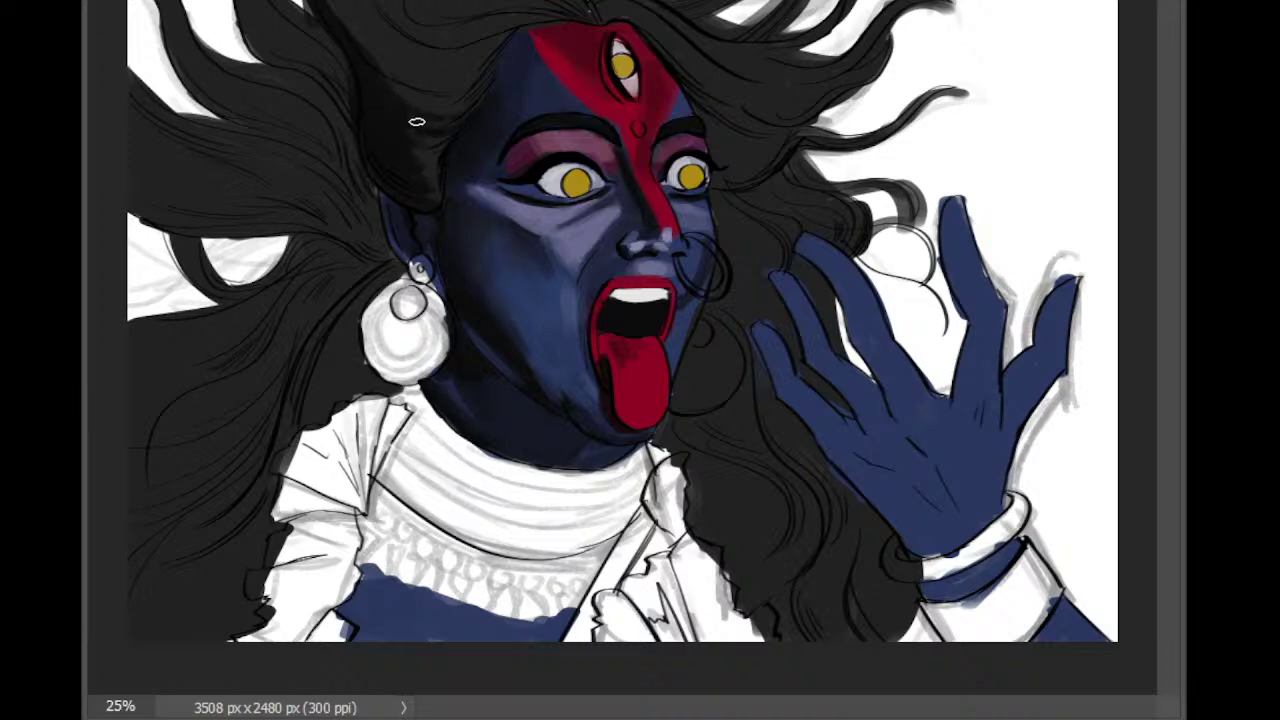
key(v)
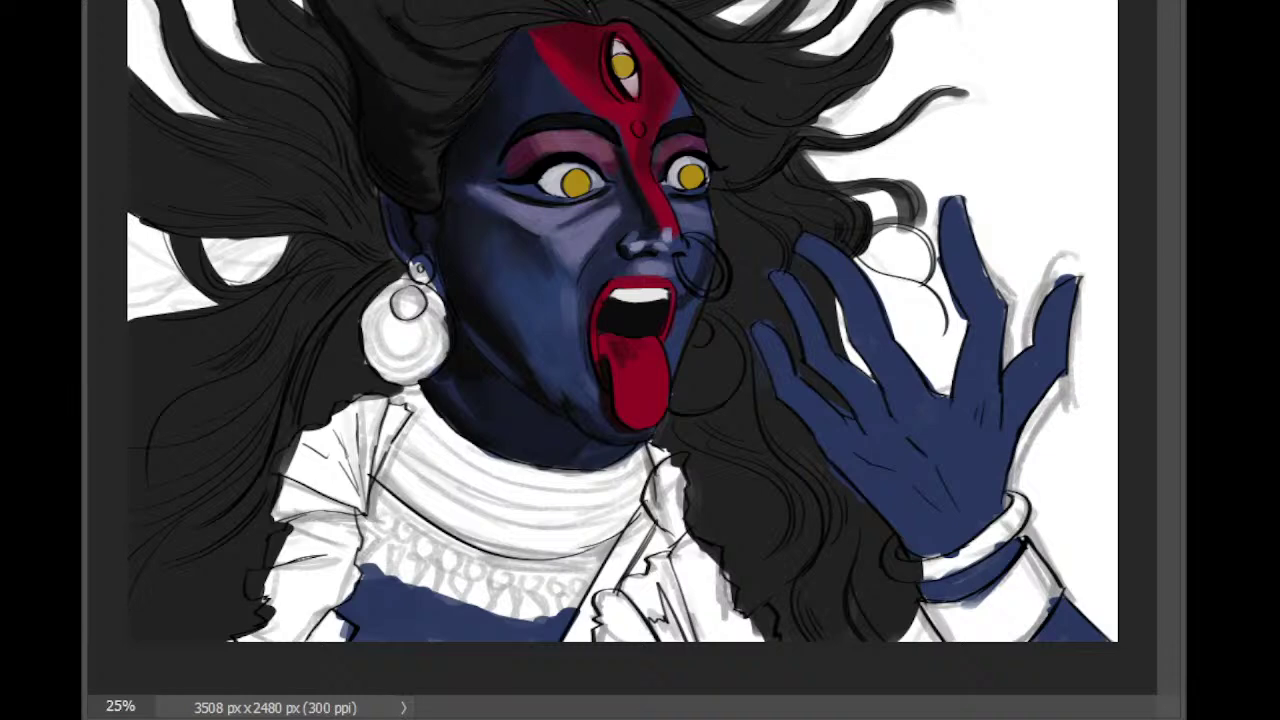
Step: Darken the wind-blown locks beyond the far side of the forehead with black strands
key(b)
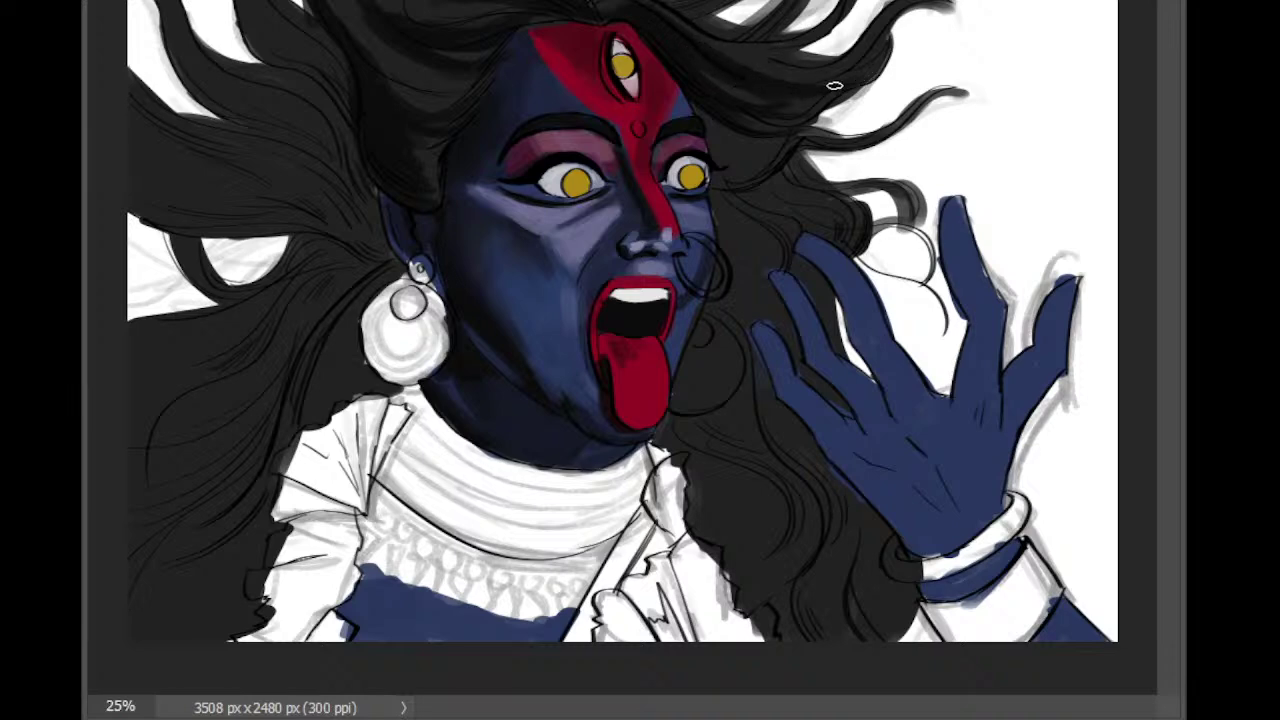
mouse_move(780, 102)
mouse_down()
mouse_move(876, 69)
mouse_move(891, 30)
mouse_up()
drag(826, 93, 925, 8)
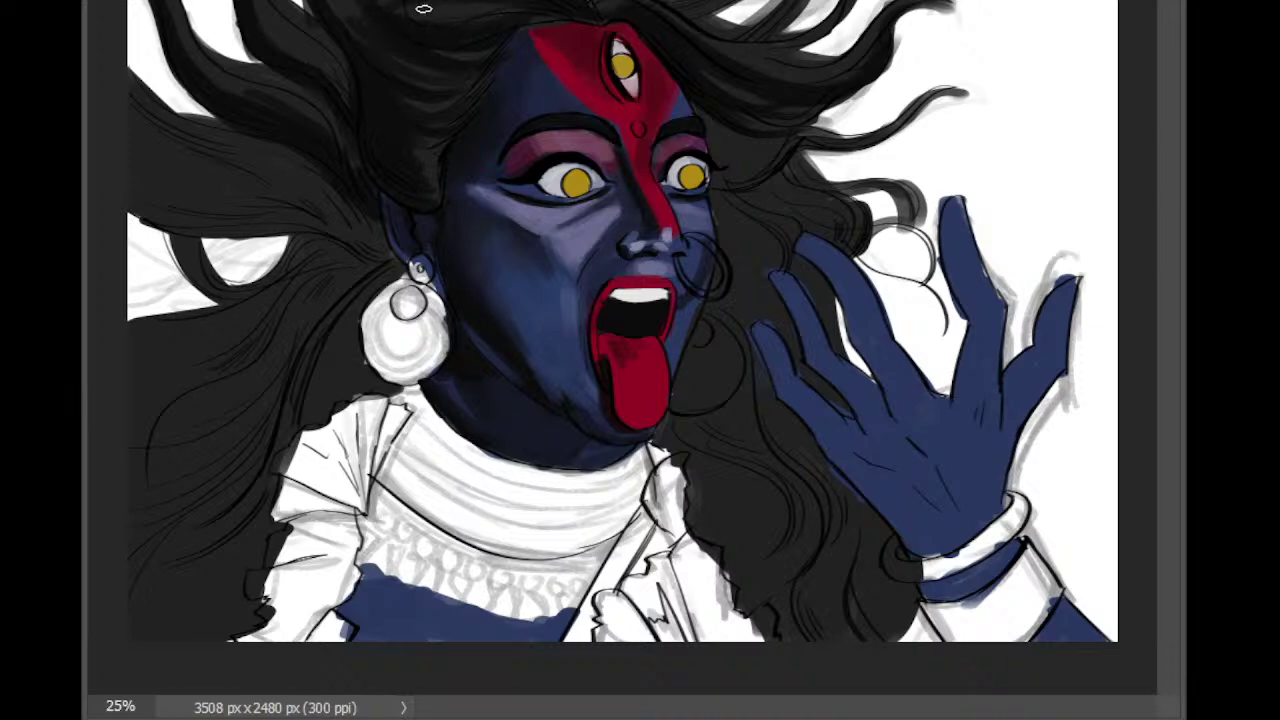
drag(718, 130, 710, 113)
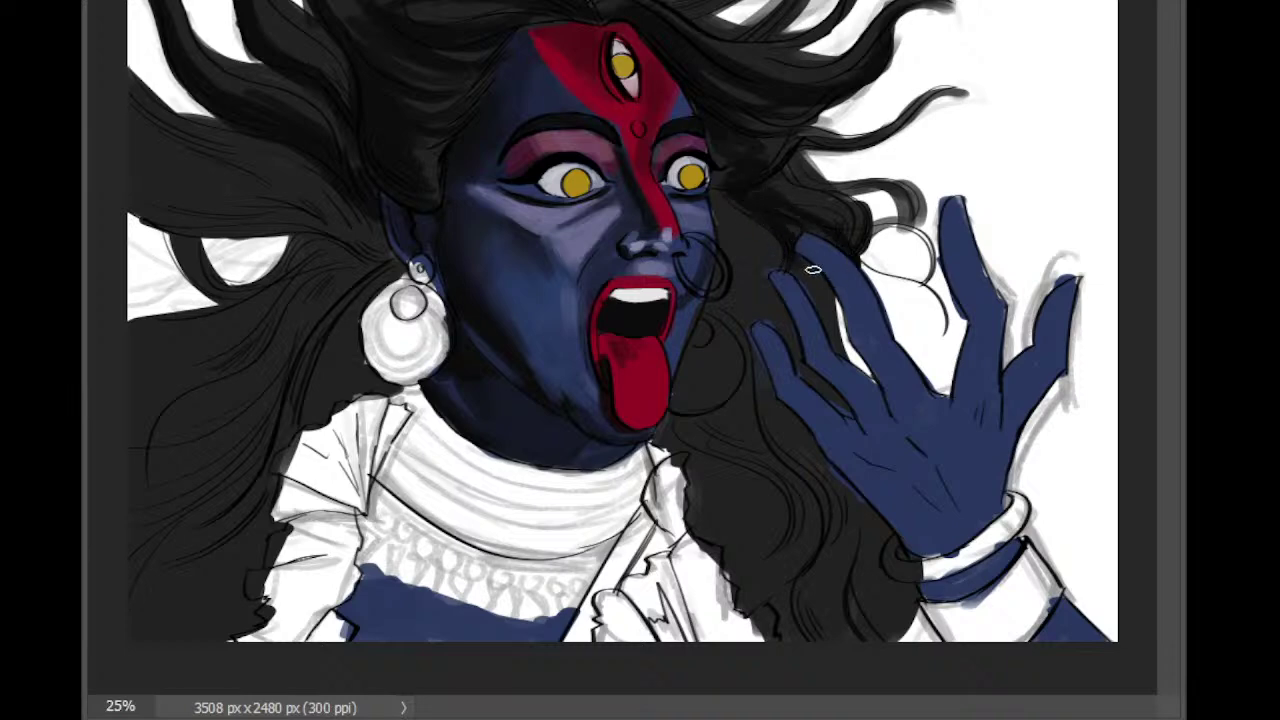
Step: Paint black shading and curling strands into the hair between the far cheek and the raised fingers
drag(758, 182, 860, 266)
mouse_move(780, 201)
mouse_down()
mouse_move(842, 206)
mouse_move(822, 292)
mouse_up()
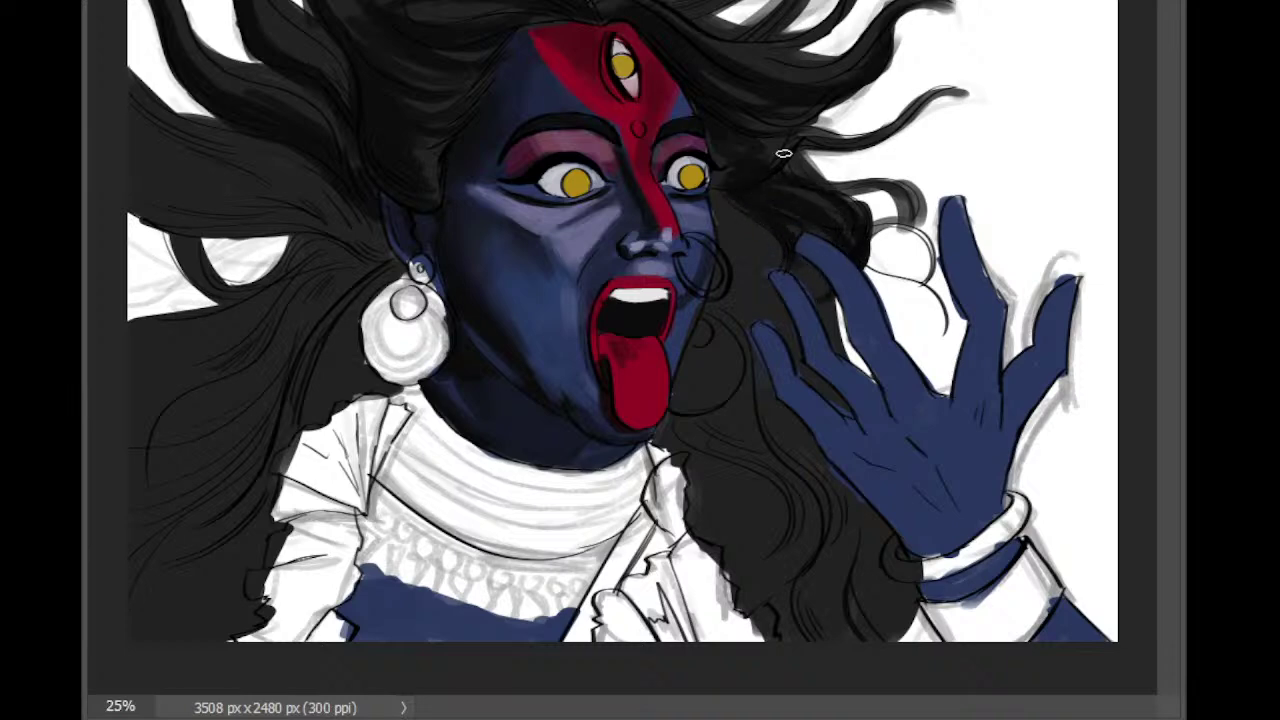
mouse_move(787, 157)
mouse_down()
mouse_move(863, 217)
mouse_move(826, 279)
mouse_up()
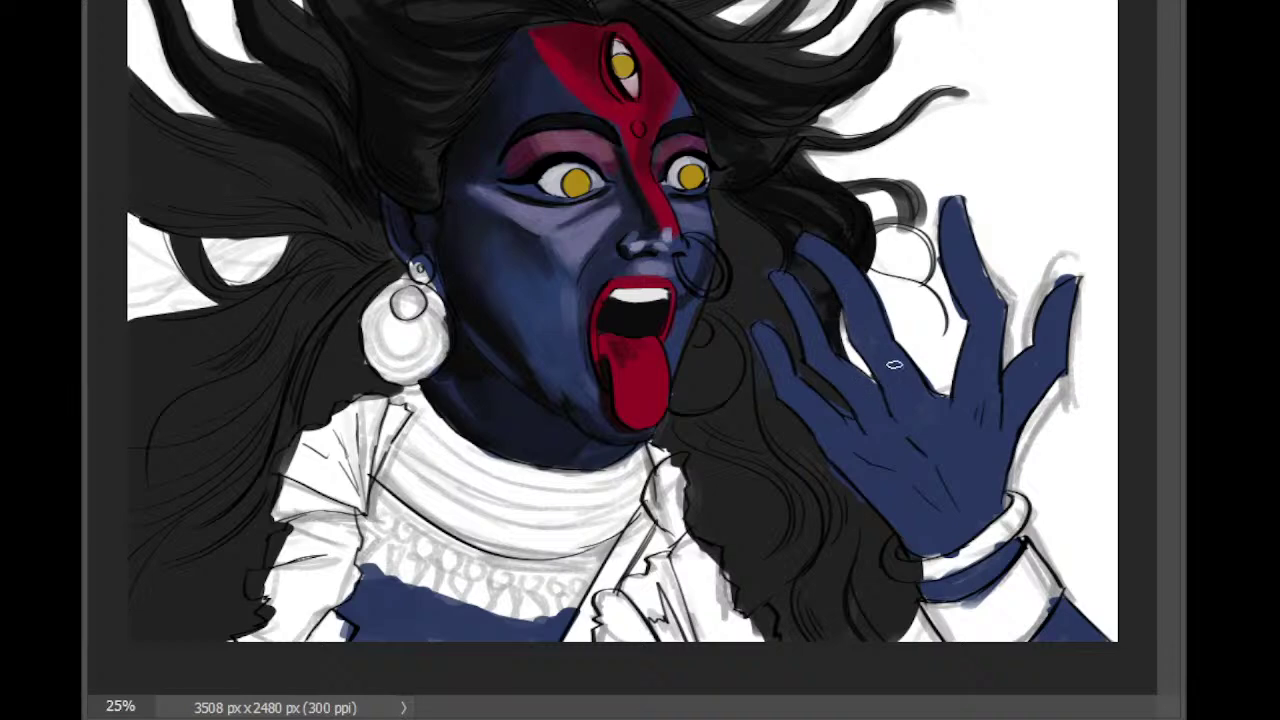
mouse_move(801, 158)
mouse_down()
mouse_move(916, 182)
mouse_move(892, 260)
mouse_up()
drag(861, 205, 855, 190)
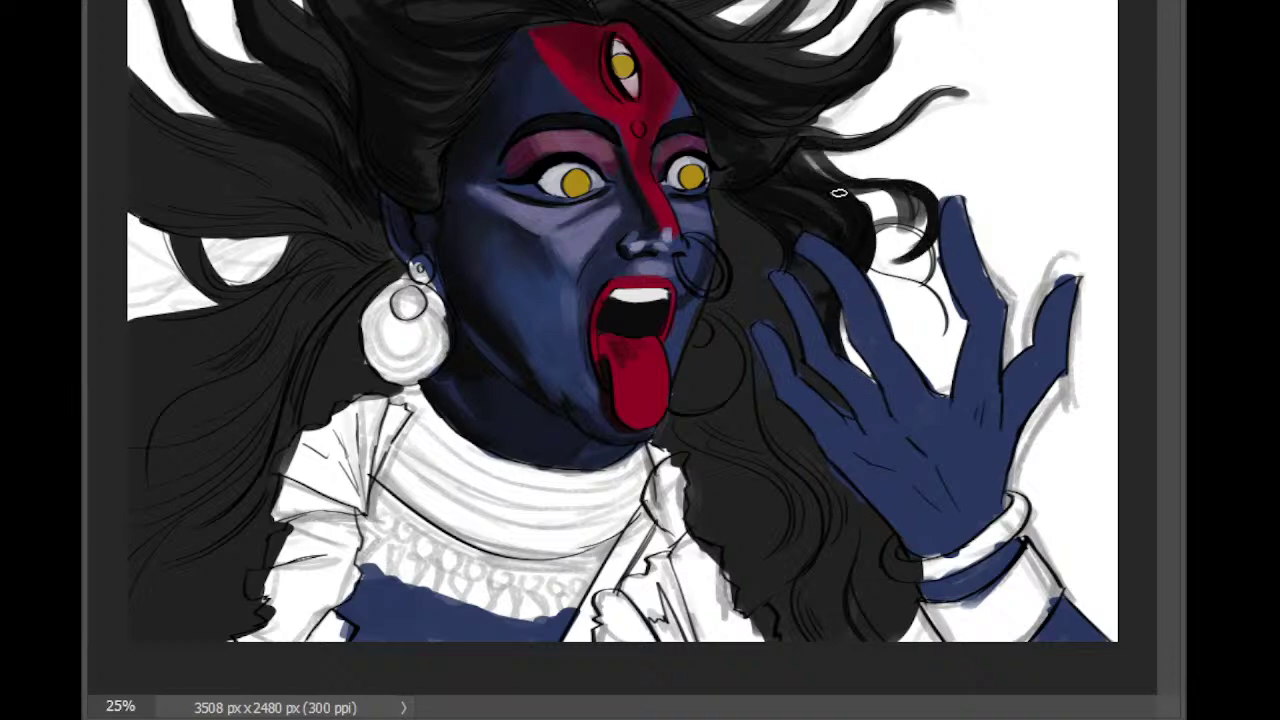
mouse_move(805, 160)
mouse_down()
mouse_move(920, 200)
mouse_move(903, 248)
mouse_up()
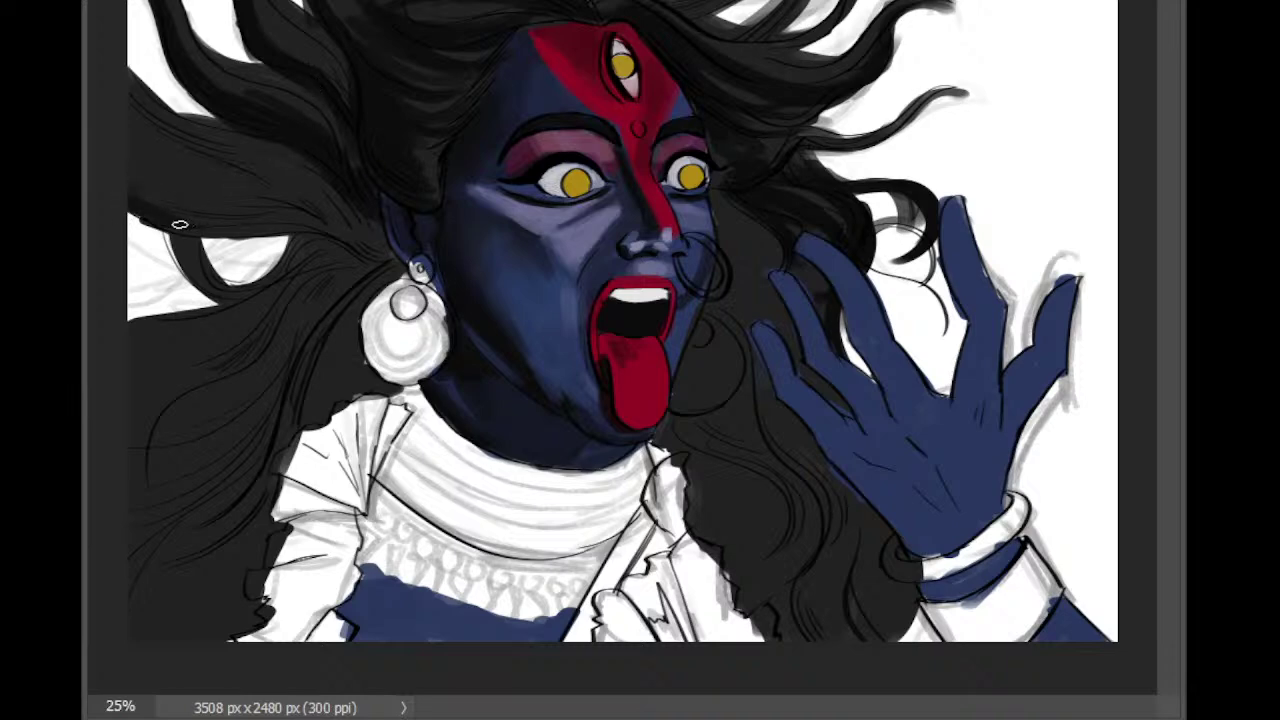
Step: Darken the lower edge of the large lock behind the head and add black strokes where it meets the ear
drag(205, 232, 266, 236)
mouse_move(128, 206)
mouse_down()
mouse_move(234, 237)
mouse_move(227, 226)
mouse_move(327, 235)
mouse_move(345, 273)
mouse_up()
drag(306, 234, 362, 273)
key(ctrl+z)
mouse_move(280, 232)
mouse_down()
mouse_move(343, 237)
mouse_move(298, 225)
mouse_move(366, 261)
mouse_move(306, 238)
mouse_move(338, 247)
mouse_up()
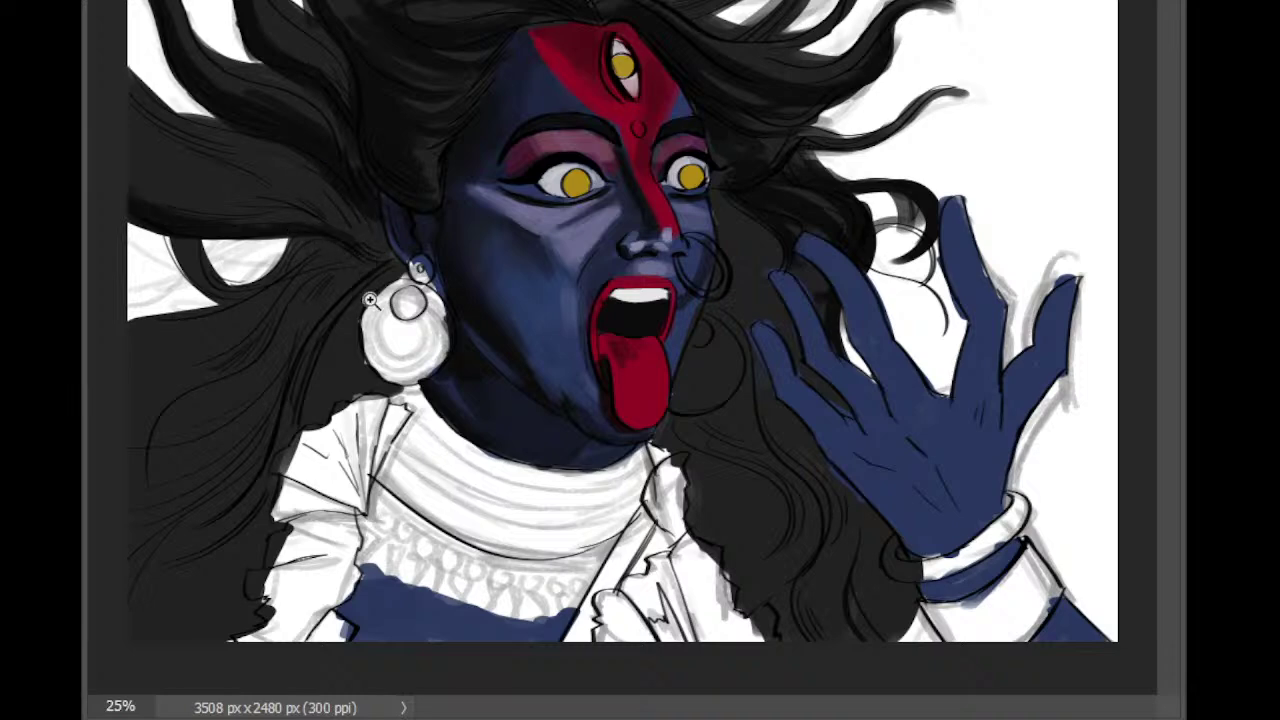
drag(295, 270, 336, 277)
scroll(336, 277, down, 2)
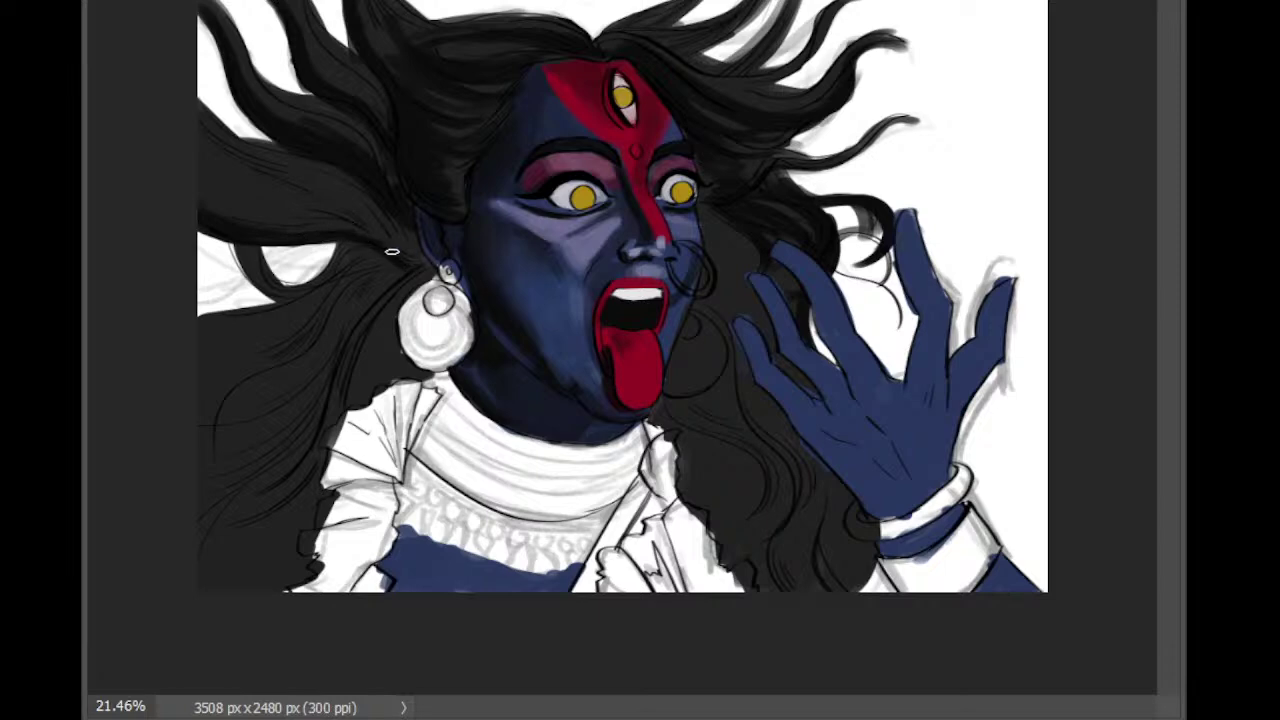
drag(402, 253, 434, 268)
Step: Flip the canvas horizontally to check the drawing, touch up the area below the far eye, and flip it back
key(ctrl+shift+h)
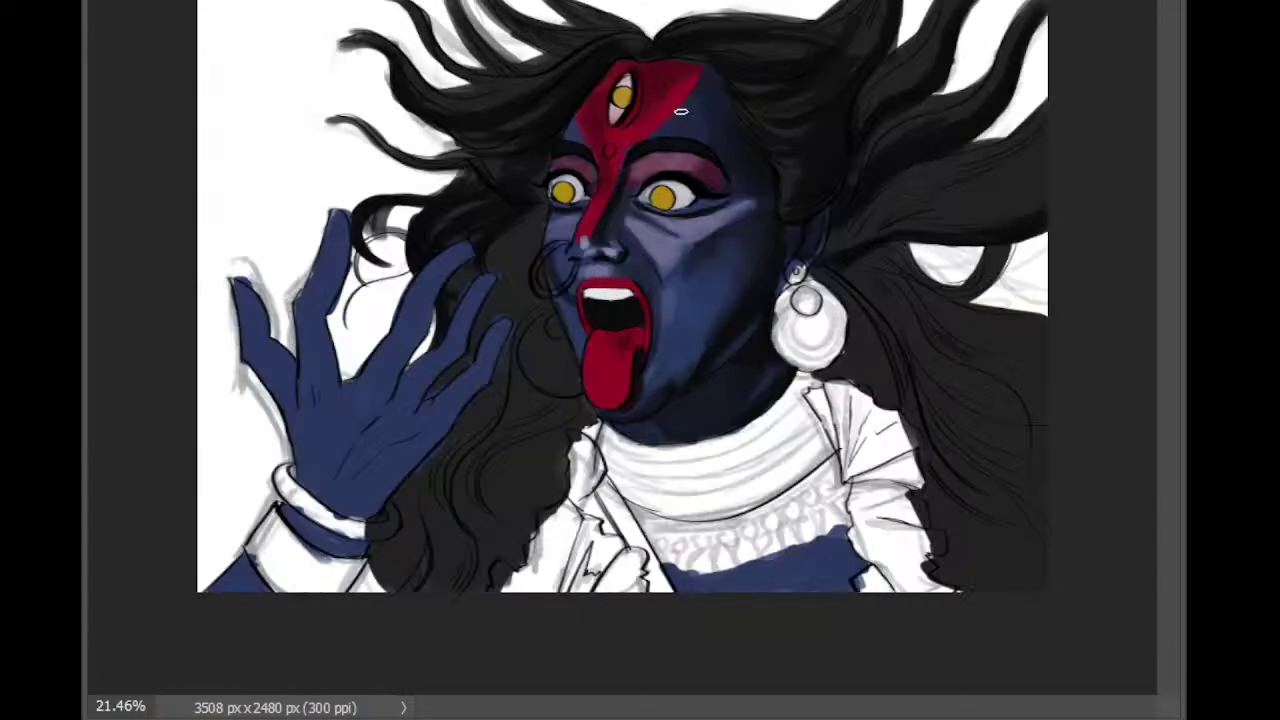
key(ctrl+plus)
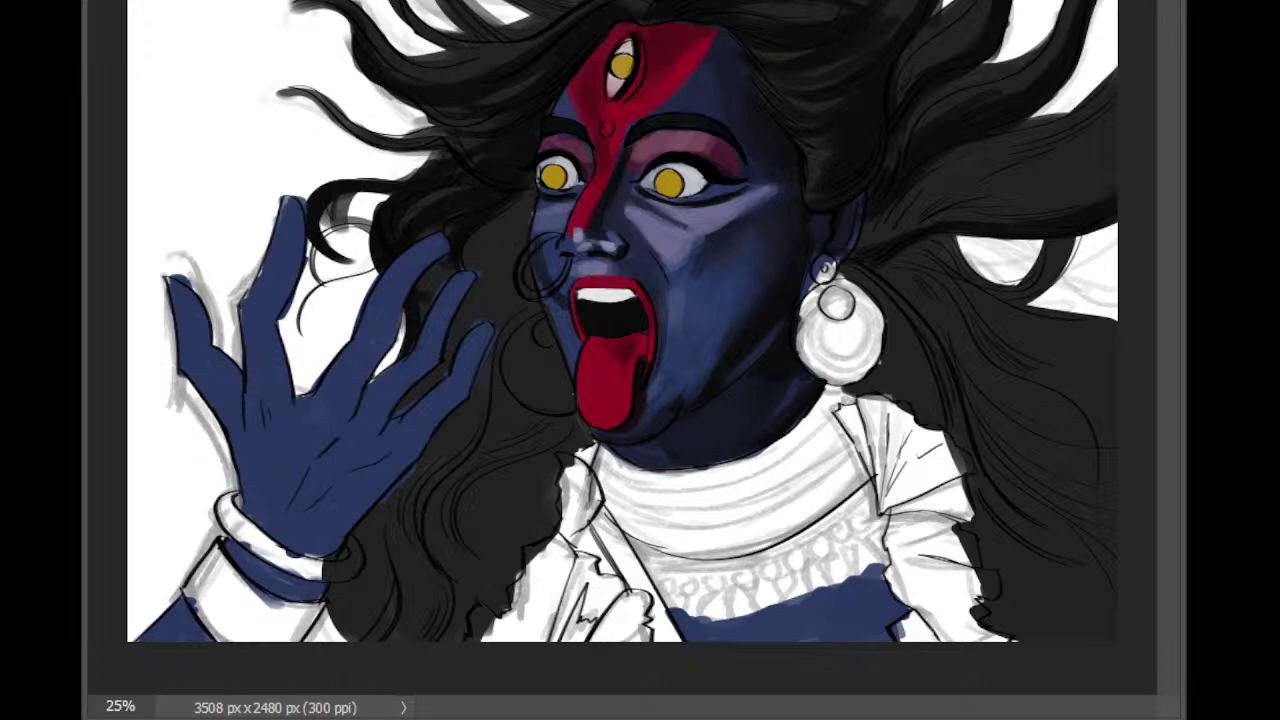
drag(560, 210, 560, 220)
key(ctrl+shift+h)
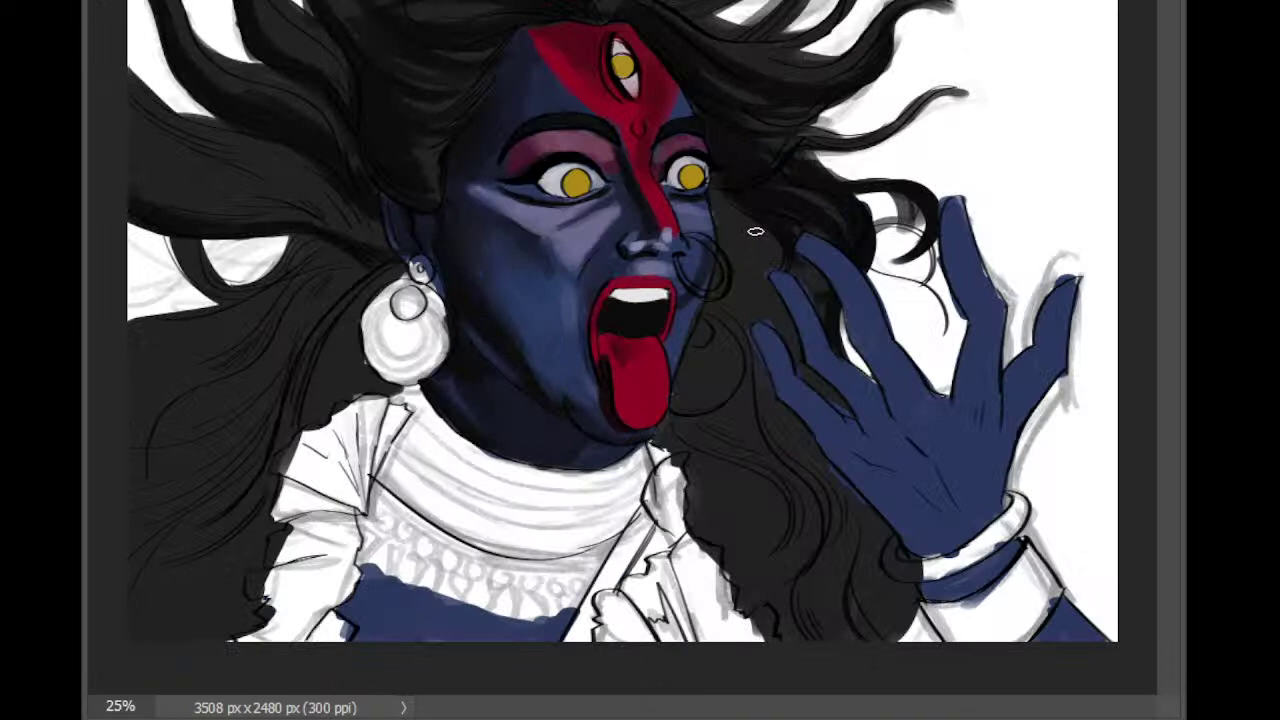
Step: Shade the looping curl and the large flowing lock behind the ear with long black strokes
drag(286, 260, 280, 257)
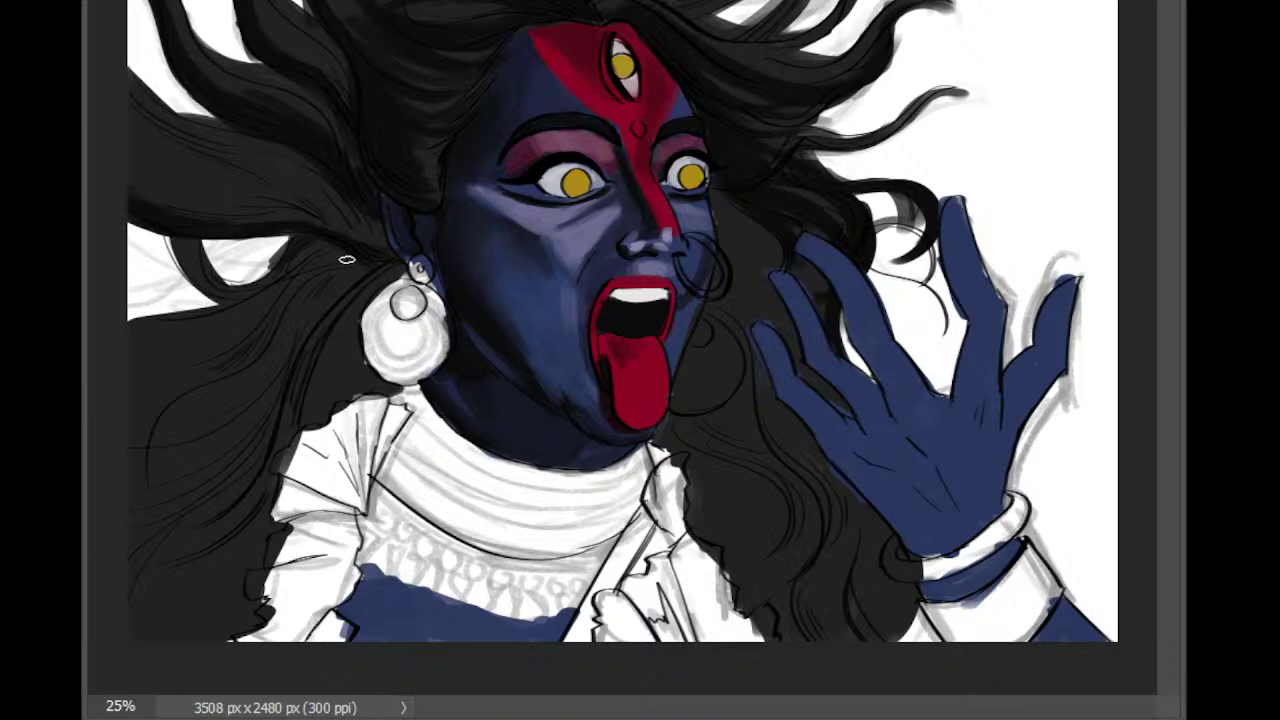
drag(283, 257, 258, 271)
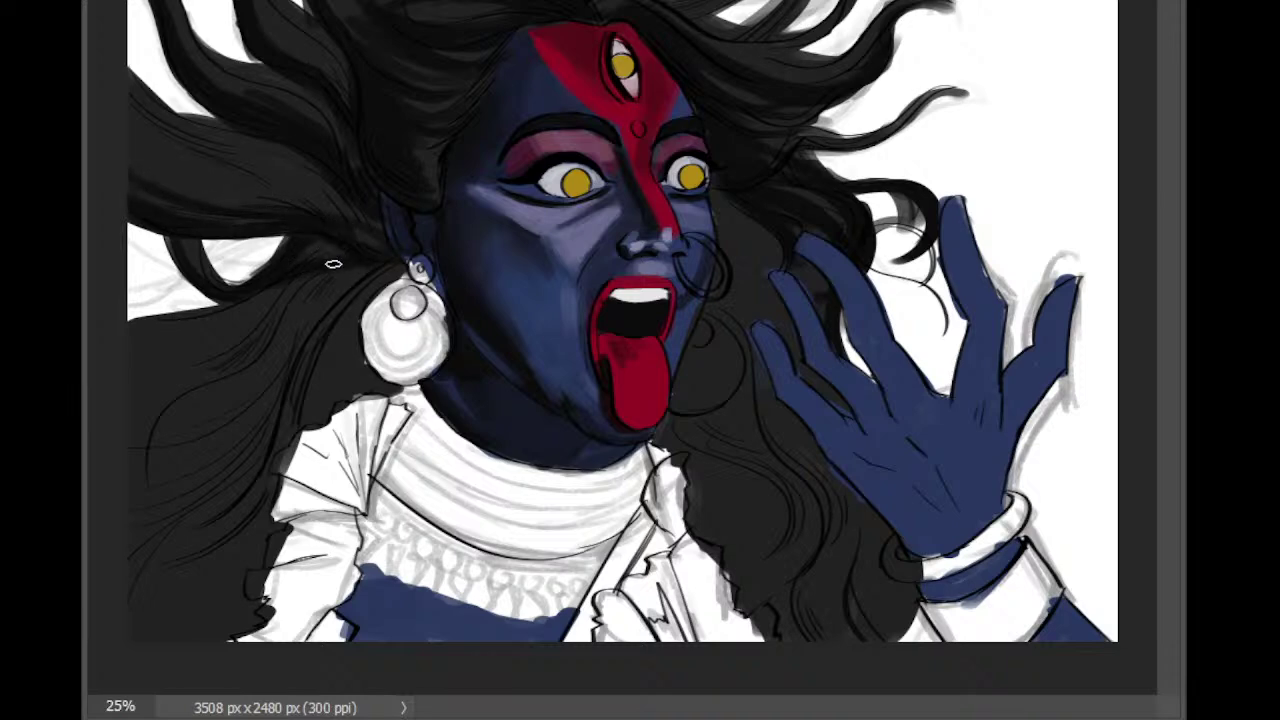
drag(384, 246, 260, 194)
key(ctrl+z)
drag(136, 118, 300, 204)
key(ctrl+z)
drag(188, 143, 331, 244)
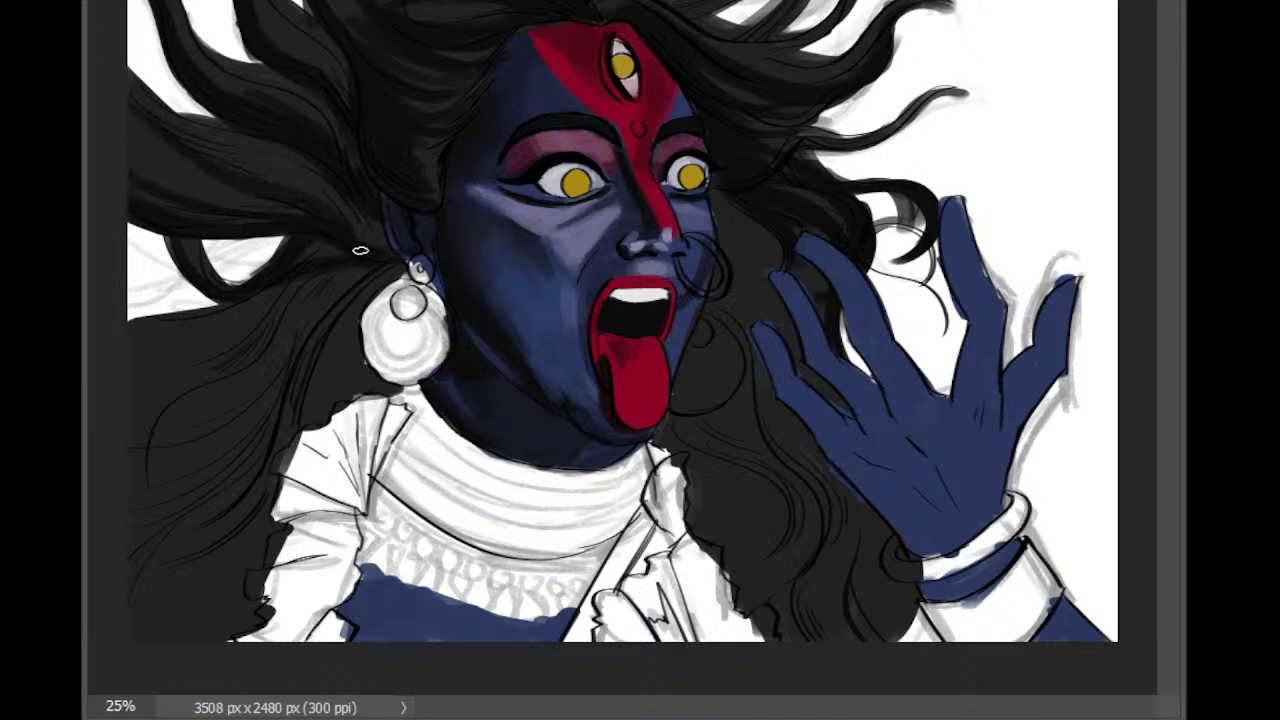
mouse_move(243, 169)
mouse_down()
mouse_move(366, 266)
mouse_move(276, 178)
mouse_up()
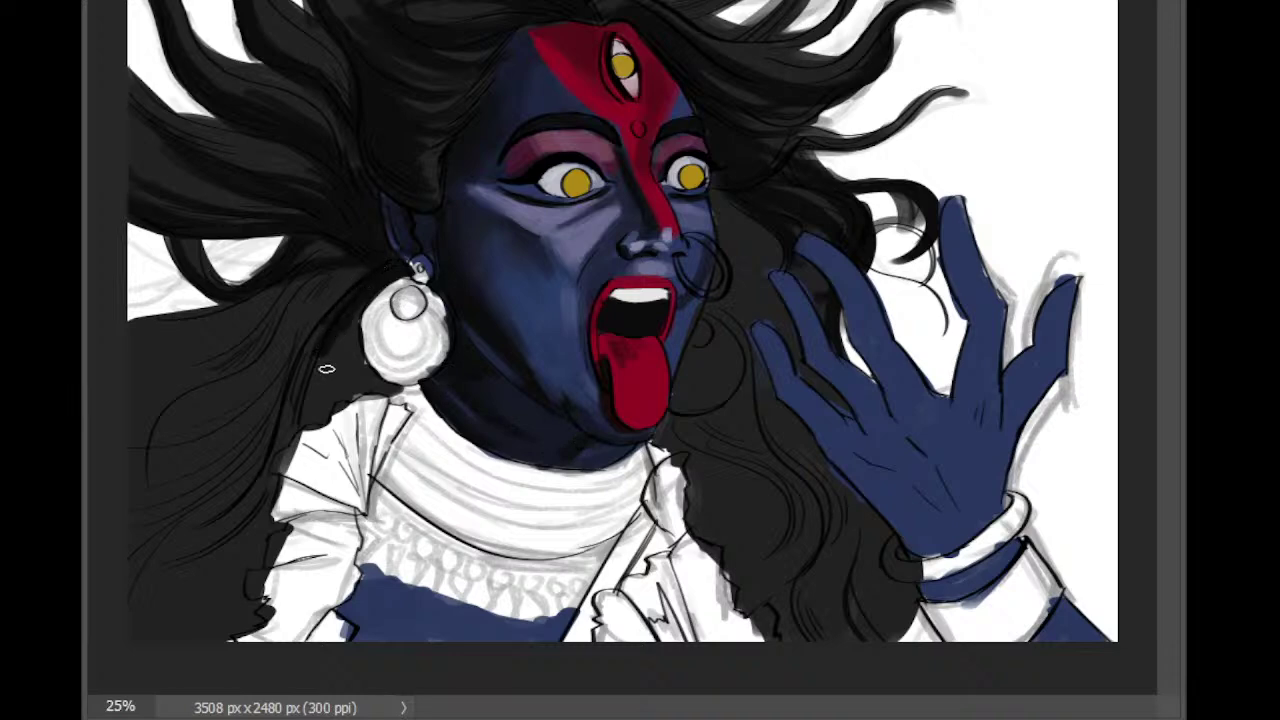
Step: Fill the hair behind the earring with black and shade the lower locks behind the shoulder with dark strands
mouse_move(314, 351)
mouse_down()
mouse_move(314, 406)
mouse_move(329, 379)
mouse_move(353, 381)
mouse_move(361, 312)
mouse_move(384, 385)
mouse_move(337, 386)
mouse_move(344, 405)
mouse_move(314, 413)
mouse_up()
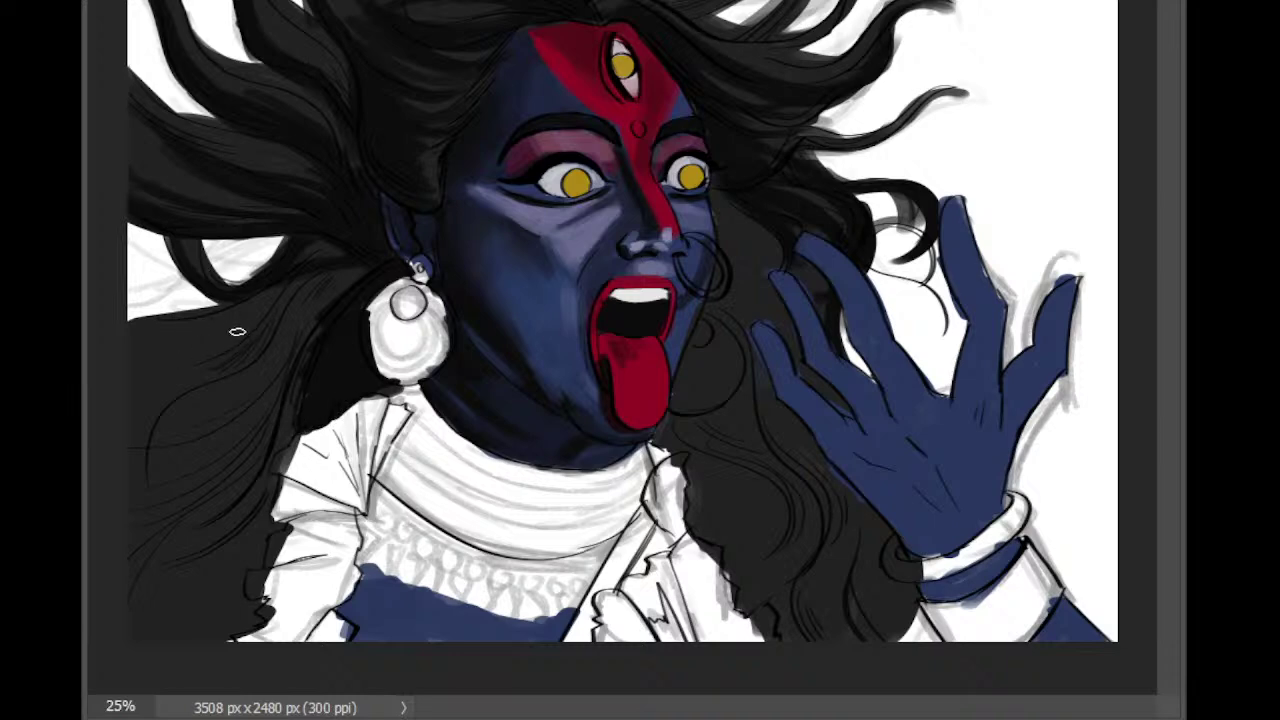
mouse_move(223, 340)
mouse_down()
mouse_move(177, 367)
mouse_move(217, 362)
mouse_move(137, 400)
mouse_move(213, 368)
mouse_move(148, 442)
mouse_move(238, 337)
mouse_move(180, 371)
mouse_move(205, 341)
mouse_up()
mouse_move(172, 393)
mouse_down()
mouse_move(191, 434)
mouse_move(238, 396)
mouse_move(178, 474)
mouse_move(238, 435)
mouse_move(205, 488)
mouse_move(244, 455)
mouse_move(201, 506)
mouse_move(242, 483)
mouse_move(209, 511)
mouse_move(195, 484)
mouse_up()
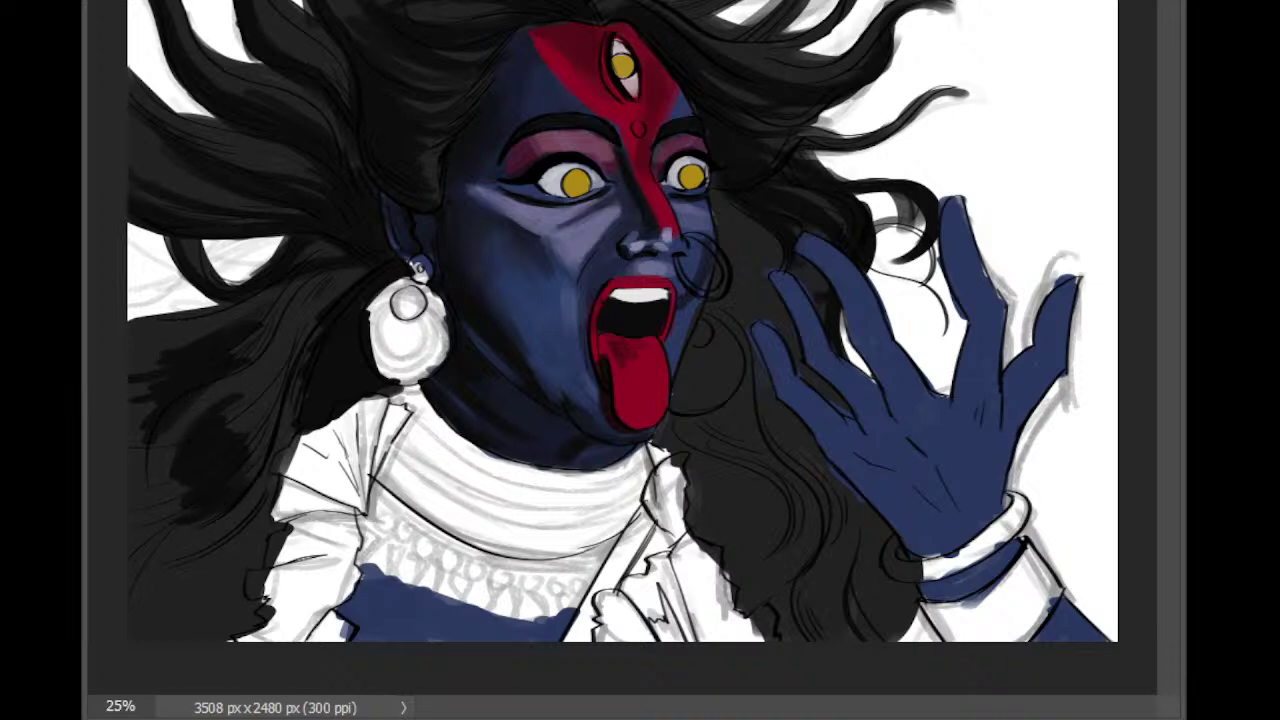
mouse_move(236, 414)
mouse_down()
mouse_move(191, 449)
mouse_move(184, 483)
mouse_up()
mouse_move(306, 331)
mouse_down()
mouse_move(278, 370)
mouse_move(330, 311)
mouse_move(316, 344)
mouse_up()
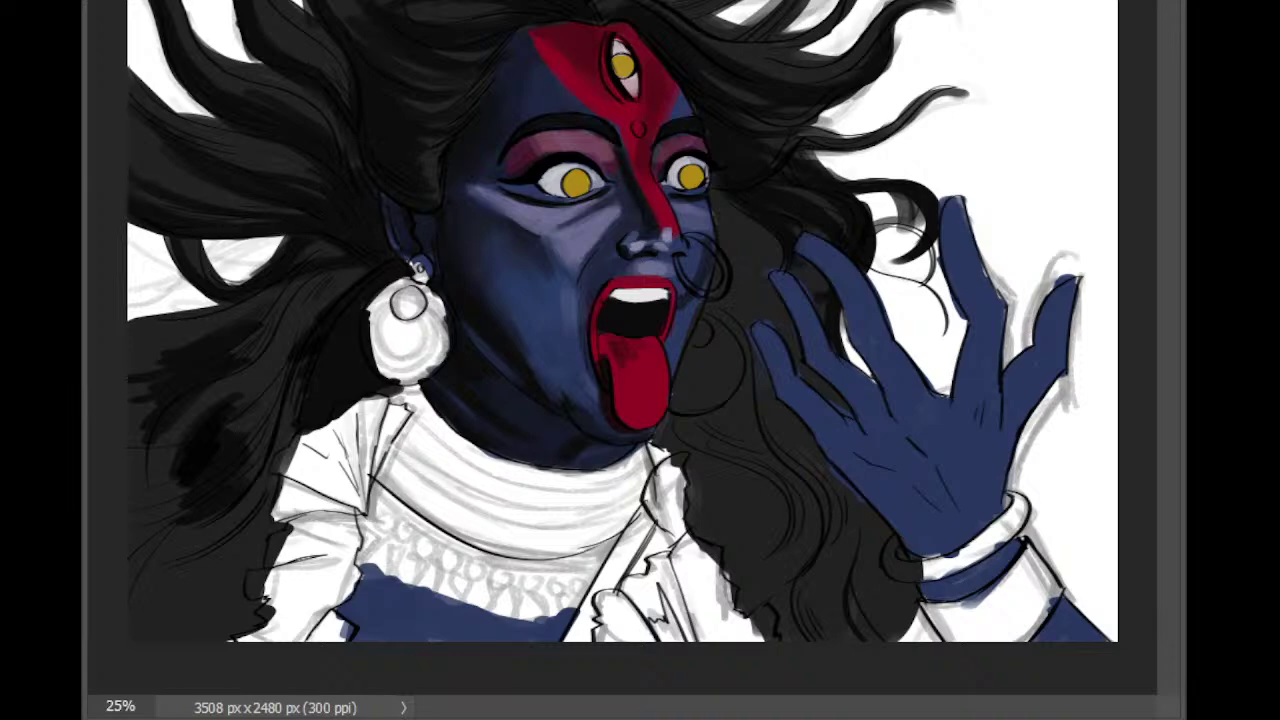
drag(158, 328, 199, 317)
key(ctrl+z)
drag(268, 286, 157, 312)
key(ctrl+z)
drag(266, 286, 140, 312)
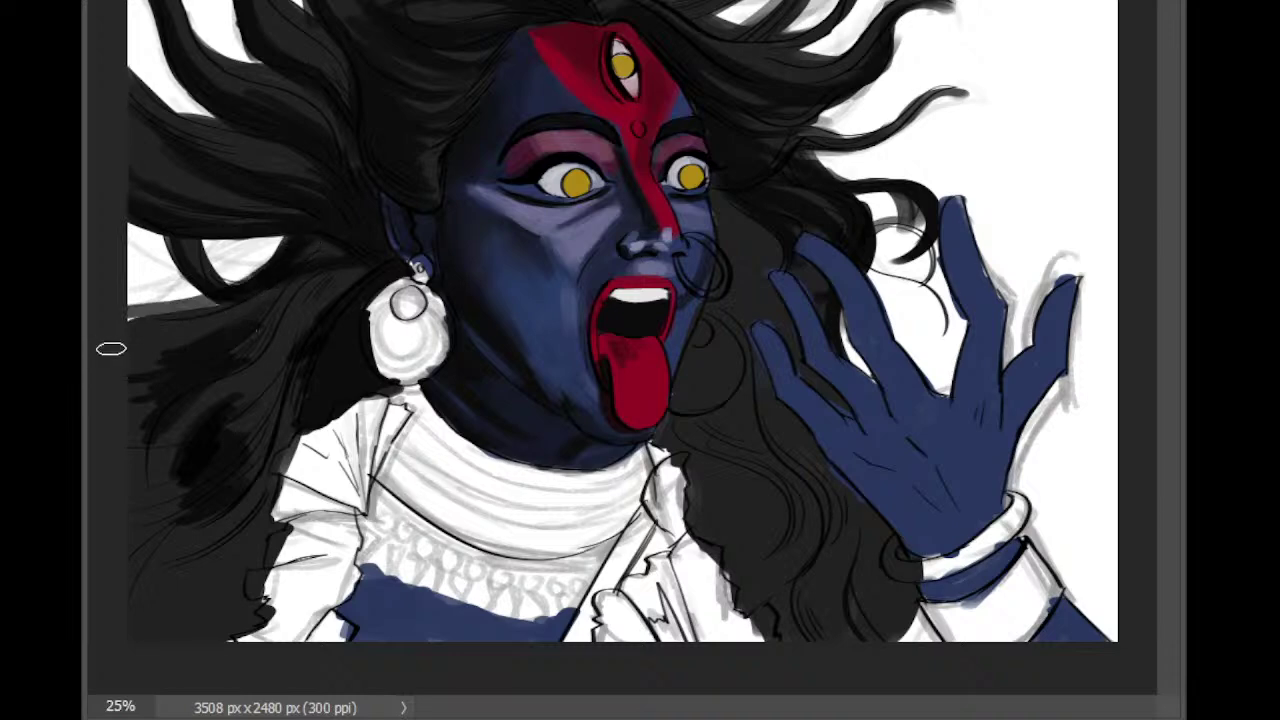
key(ctrl+z)
mouse_move(274, 258)
mouse_down()
mouse_move(195, 304)
mouse_move(136, 310)
mouse_up()
key(ctrl+z)
key(ctrl+shift+z)
key(ctrl+z)
key(ctrl+shift+z)
key(ctrl+z)
key(ctrl+shift+z)
key(ctrl+z)
key(ctrl+shift+z)
key(ctrl+z)
Step: Paint a dark grey strand across the white gap at the canvas edge and deepen the black hair behind the earring
drag(276, 282, 128, 301)
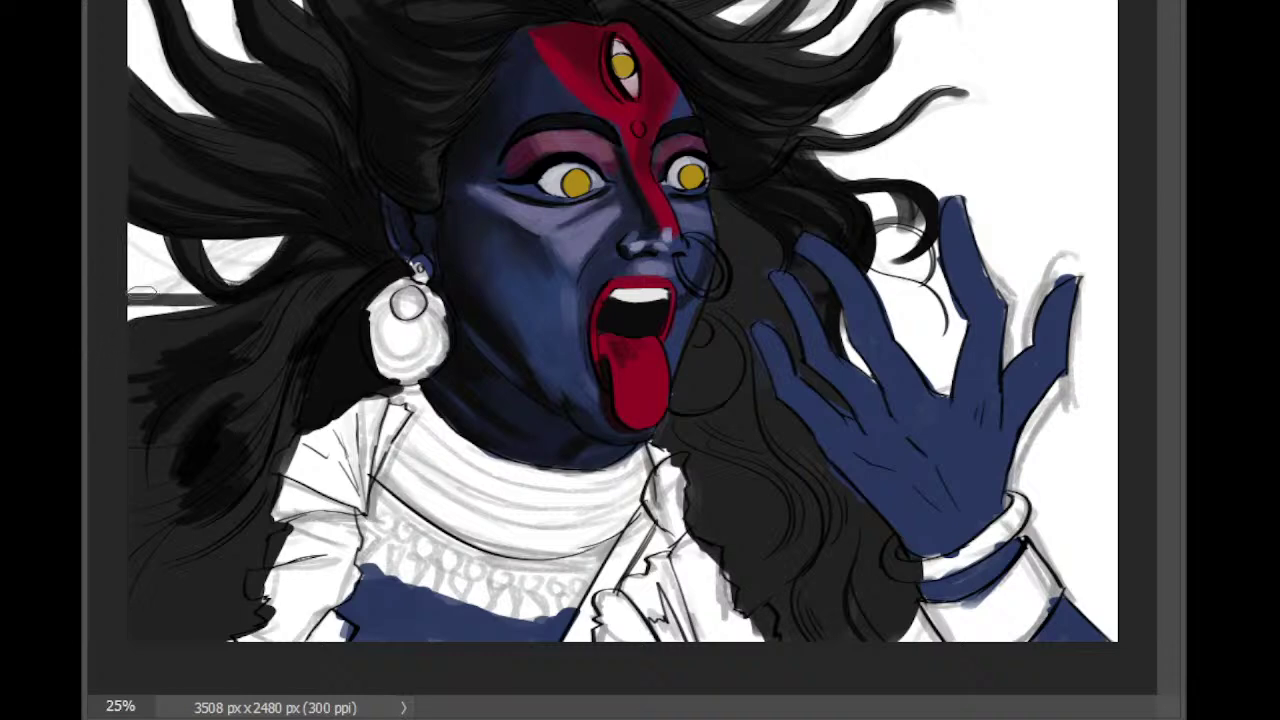
mouse_move(289, 281)
mouse_down()
mouse_move(243, 316)
mouse_move(271, 303)
mouse_move(217, 371)
mouse_move(306, 306)
mouse_move(300, 335)
mouse_up()
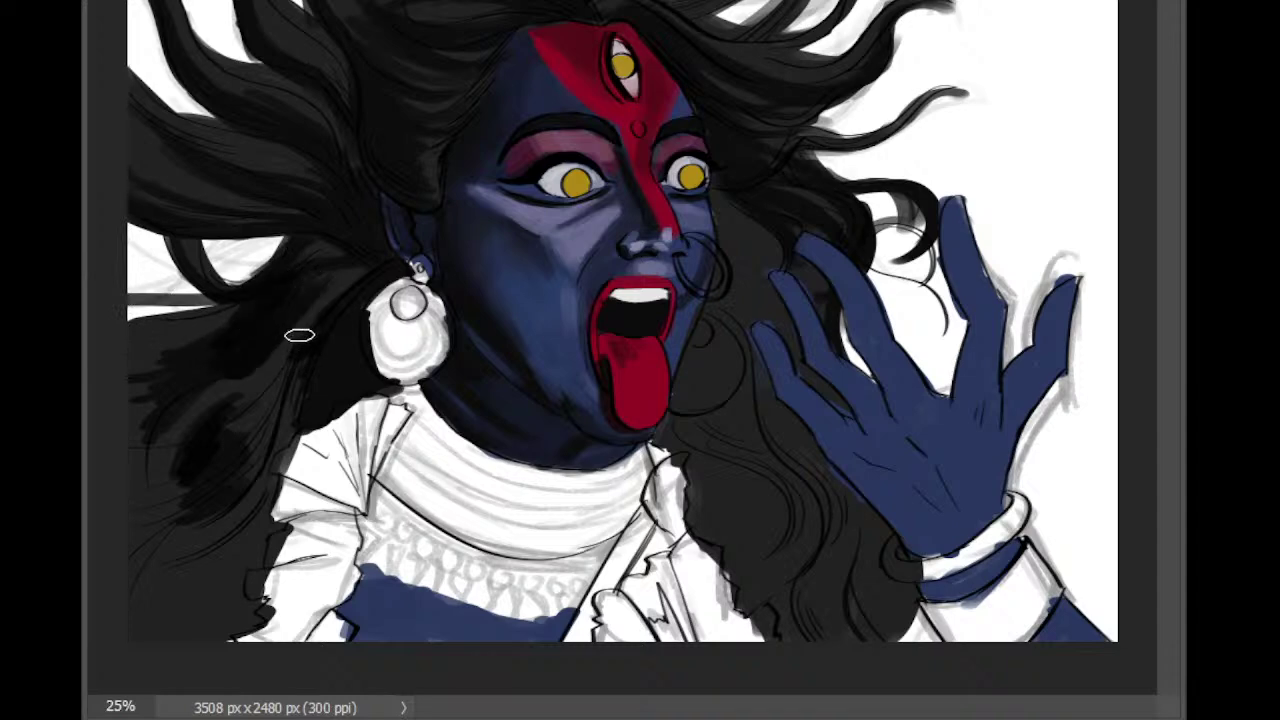
key(ctrl+z)
mouse_move(361, 286)
mouse_down()
mouse_move(340, 281)
mouse_move(329, 302)
mouse_up()
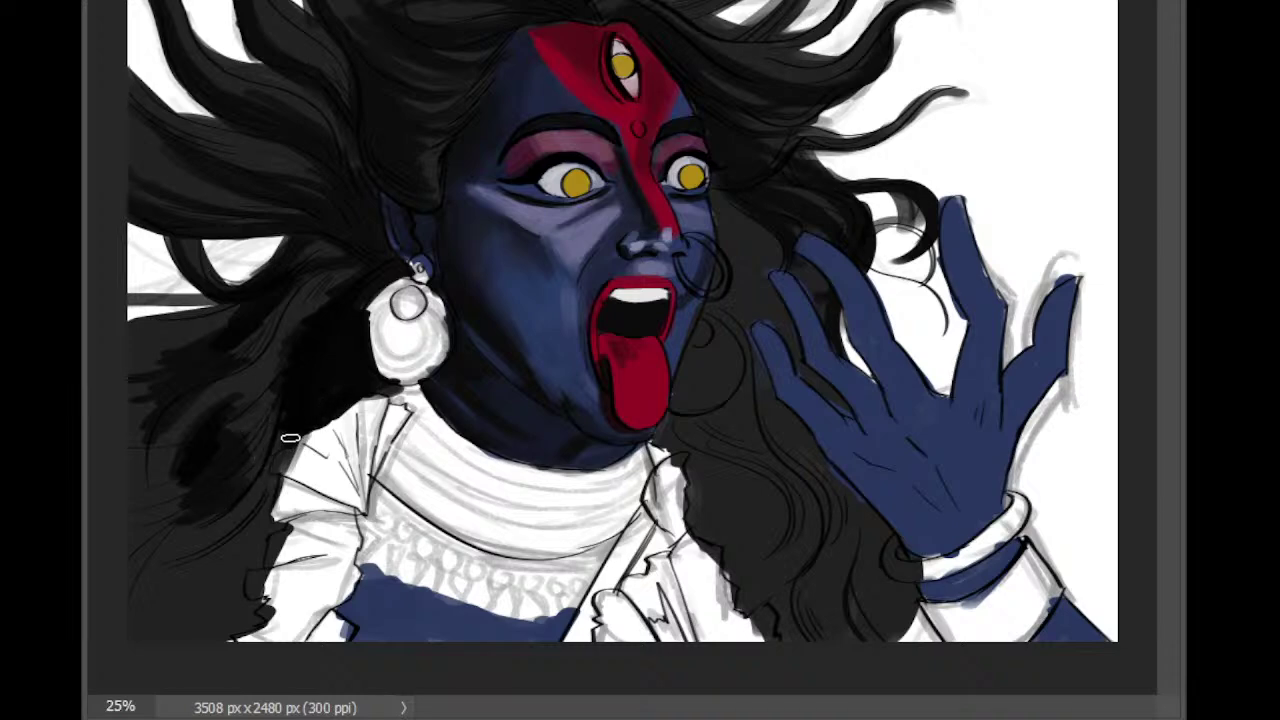
Step: Paint long black strokes down the lower locks beside the near sleeve to the canvas's bottom edge
drag(289, 434, 180, 569)
mouse_move(302, 438)
mouse_down()
mouse_move(190, 574)
mouse_move(170, 634)
mouse_move(194, 646)
mouse_move(257, 608)
mouse_move(249, 620)
mouse_up()
drag(196, 576, 134, 598)
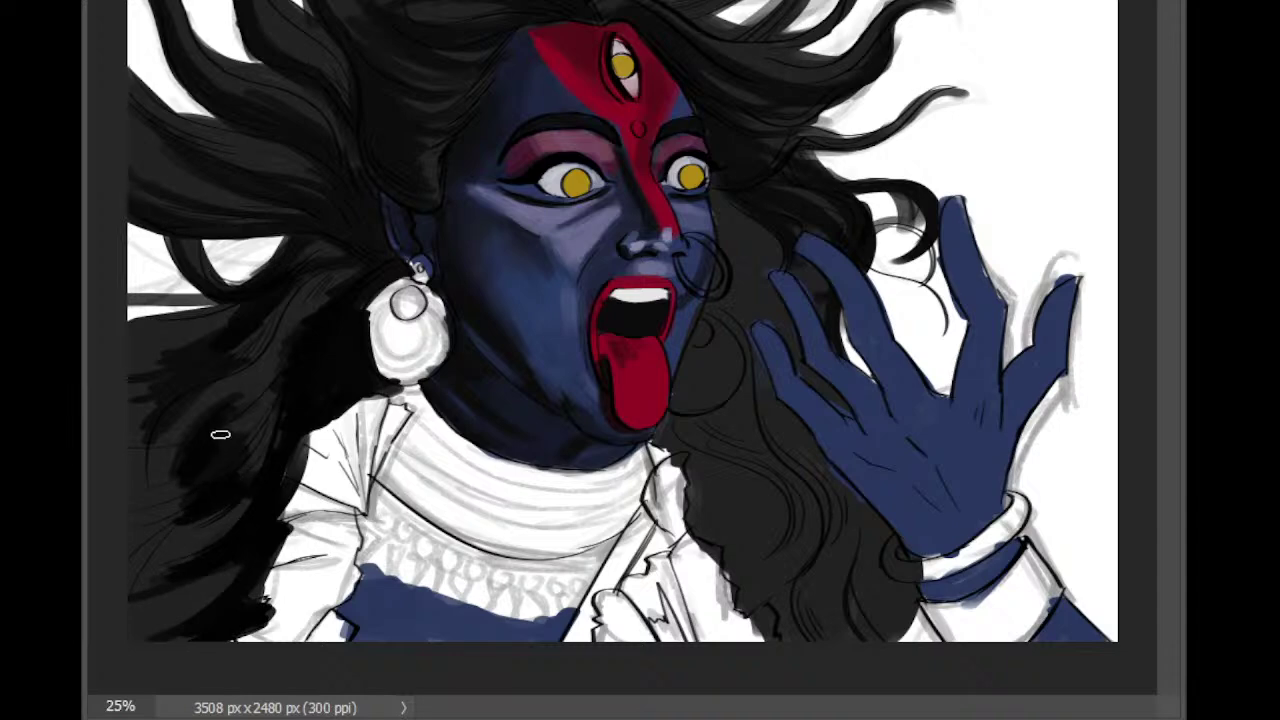
Step: Shade the middle locks between the ear and the canvas edge with flowing black strands
mouse_move(196, 384)
mouse_down()
mouse_move(121, 443)
mouse_move(197, 369)
mouse_move(147, 486)
mouse_move(183, 390)
mouse_move(143, 440)
mouse_up()
drag(233, 365, 284, 303)
mouse_move(176, 372)
mouse_down()
mouse_move(130, 396)
mouse_move(123, 366)
mouse_move(229, 311)
mouse_move(264, 321)
mouse_up()
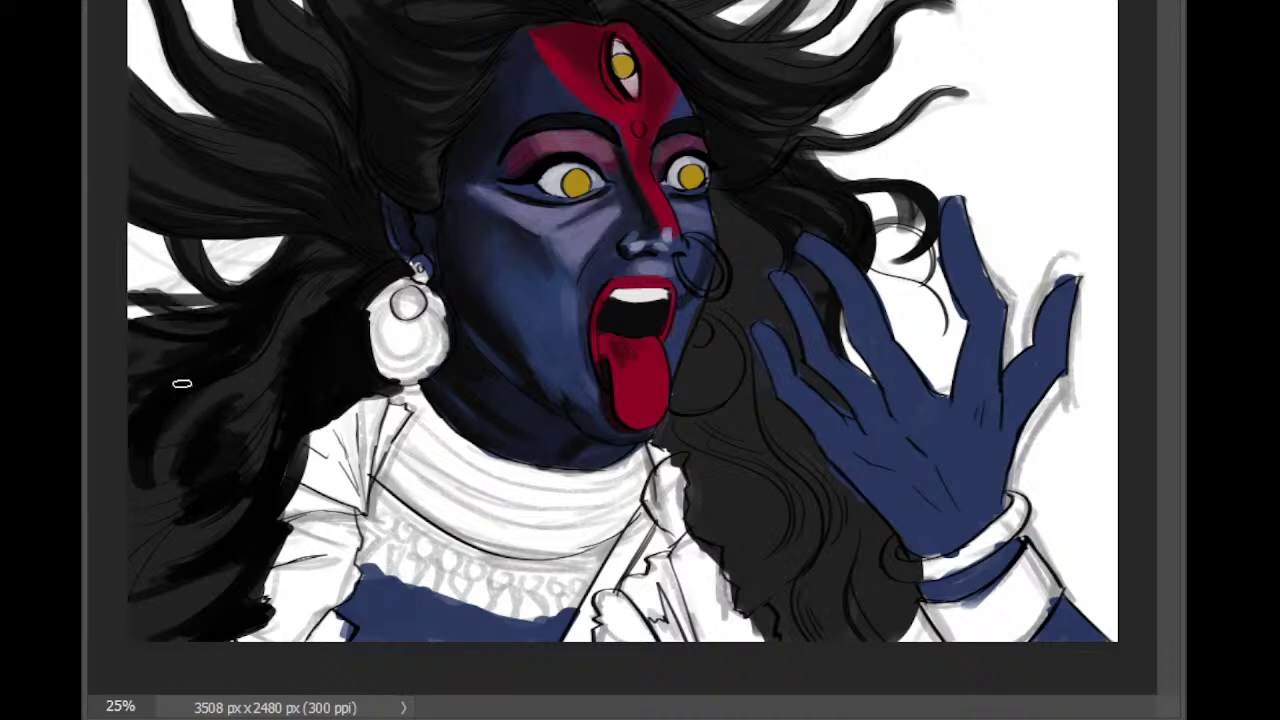
drag(223, 360, 300, 251)
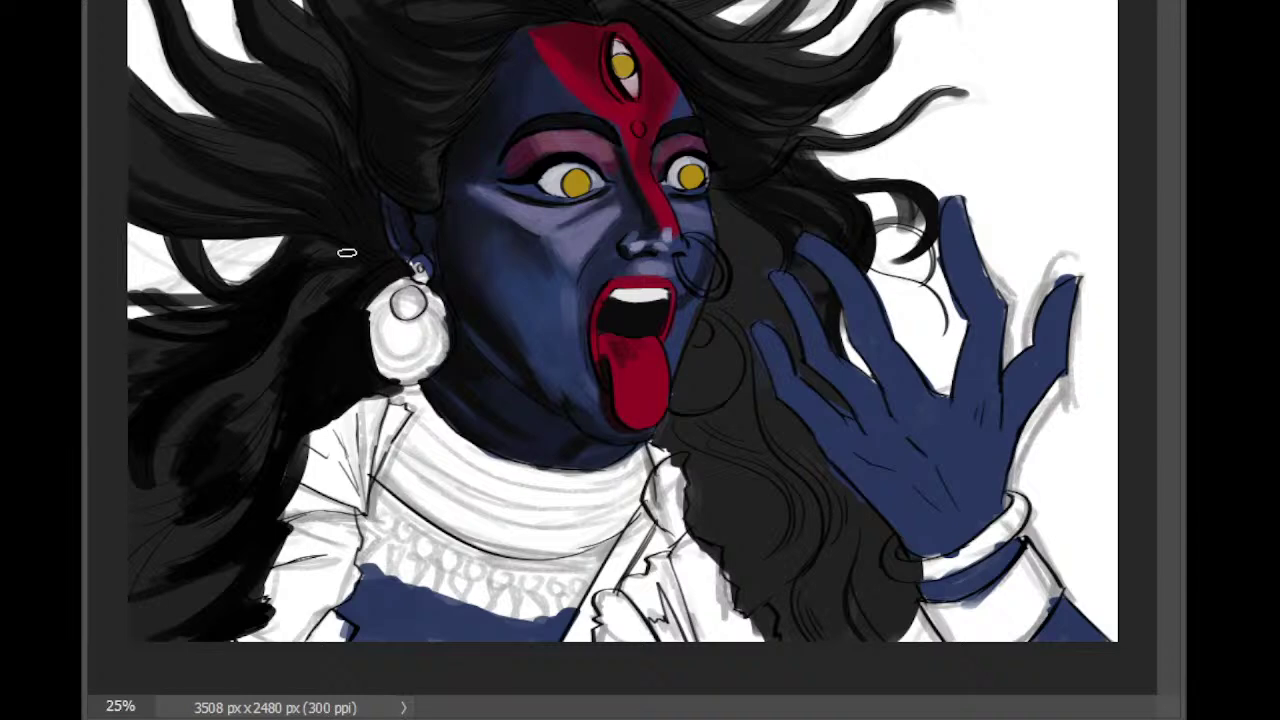
drag(355, 274, 285, 379)
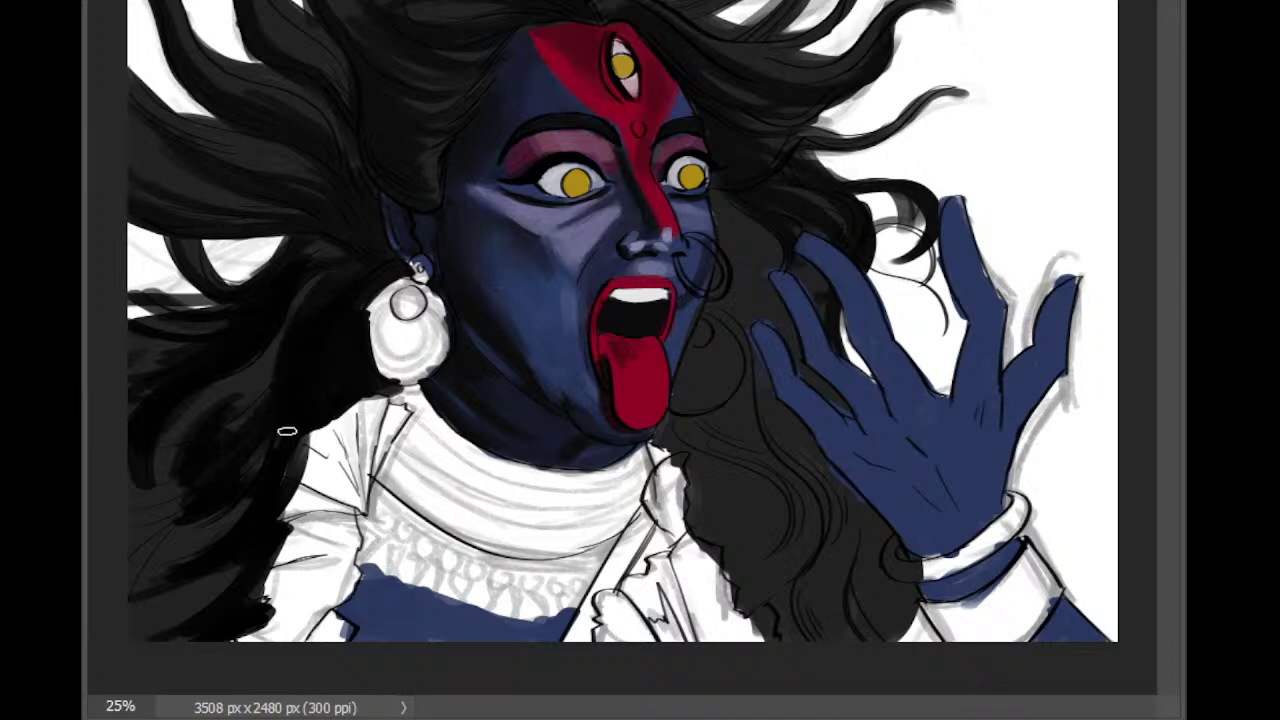
drag(288, 250, 86, 368)
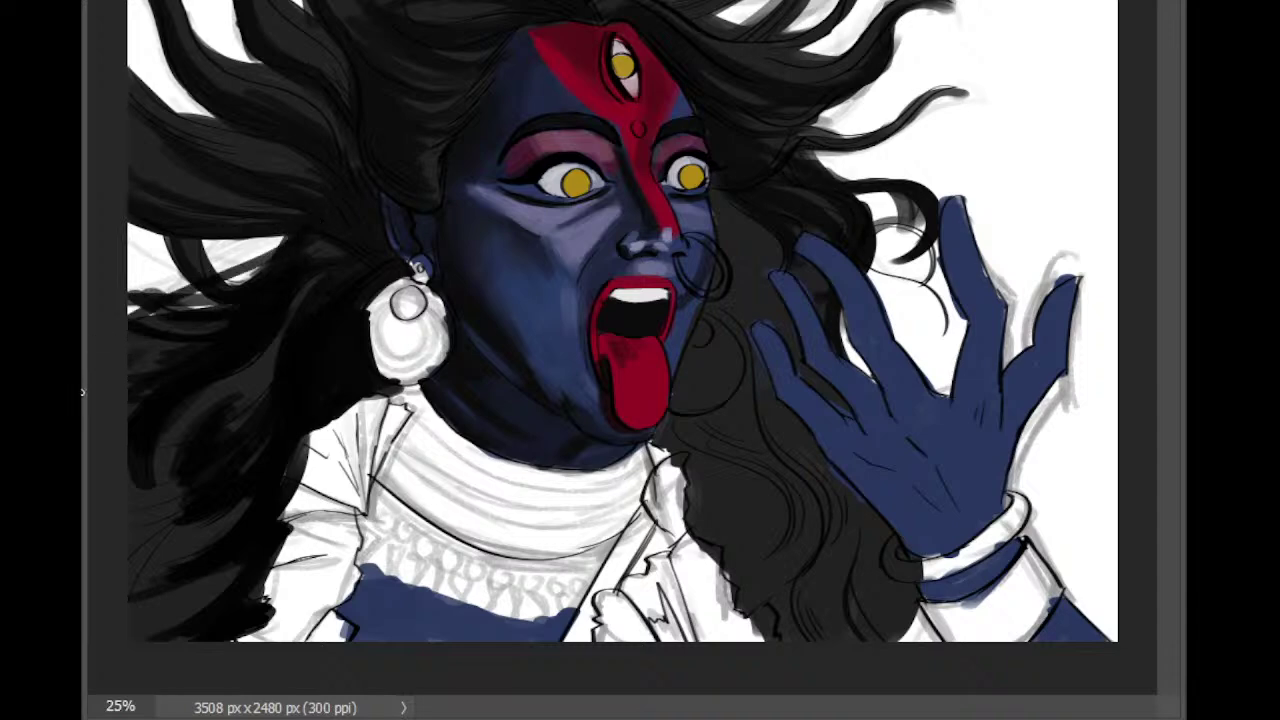
drag(295, 226, 95, 338)
key(ctrl+z)
key(ctrl+z)
Step: Add thin dark strands across the white gap below the large lock and darken the lower locks behind the near shoulder
mouse_move(300, 238)
mouse_down()
mouse_move(158, 293)
mouse_move(204, 288)
mouse_up()
mouse_move(130, 276)
mouse_down()
mouse_move(262, 250)
mouse_move(300, 228)
mouse_up()
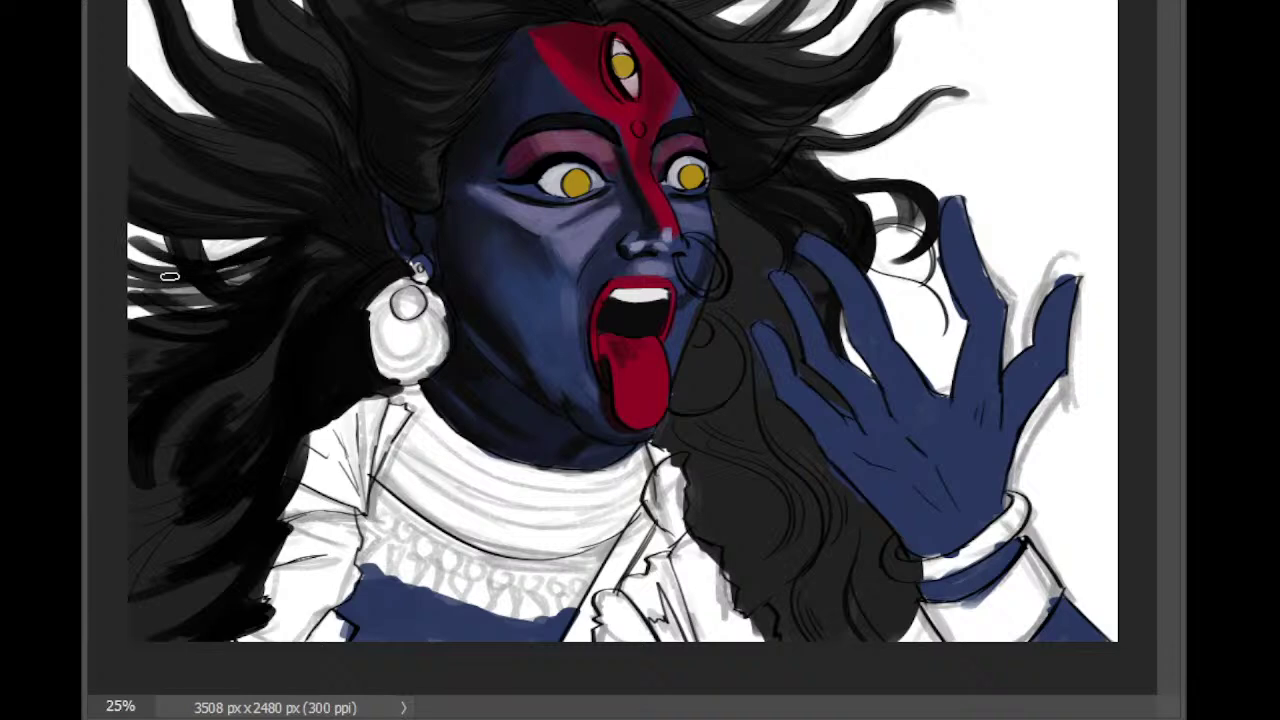
mouse_move(276, 344)
mouse_down()
mouse_move(244, 420)
mouse_move(230, 420)
mouse_up()
drag(211, 551, 150, 571)
mouse_move(250, 499)
mouse_down()
mouse_move(209, 523)
mouse_move(128, 538)
mouse_up()
drag(188, 508, 128, 590)
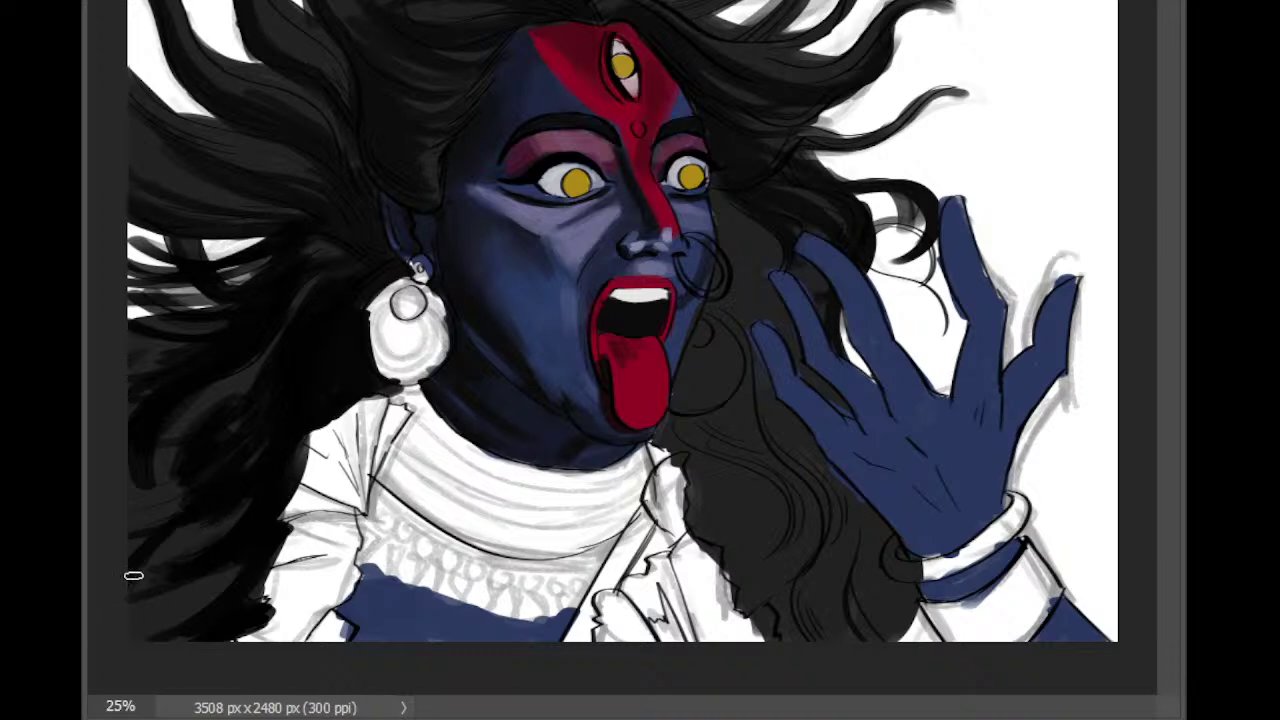
mouse_move(237, 477)
mouse_down()
mouse_move(96, 610)
mouse_move(133, 515)
mouse_up()
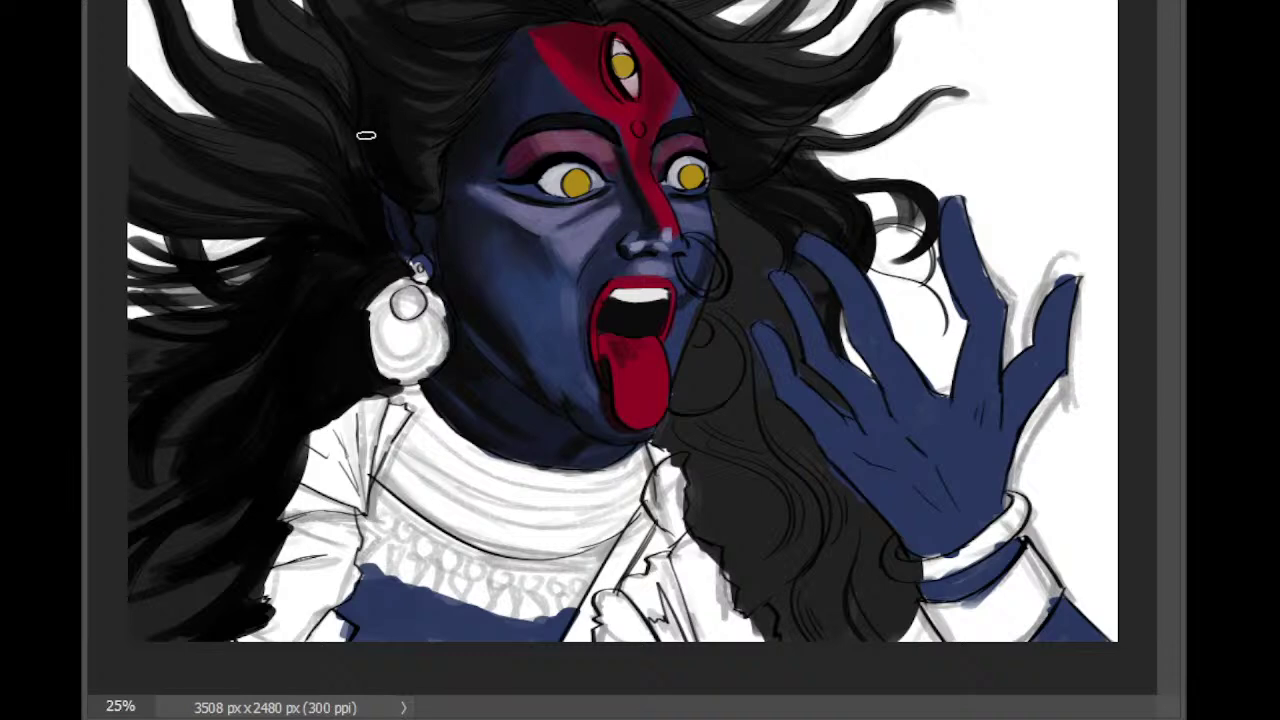
Step: Darken the edge of the ear and paint black into the hair between the far cheek and the raised fingers
drag(426, 225, 431, 257)
key(b)
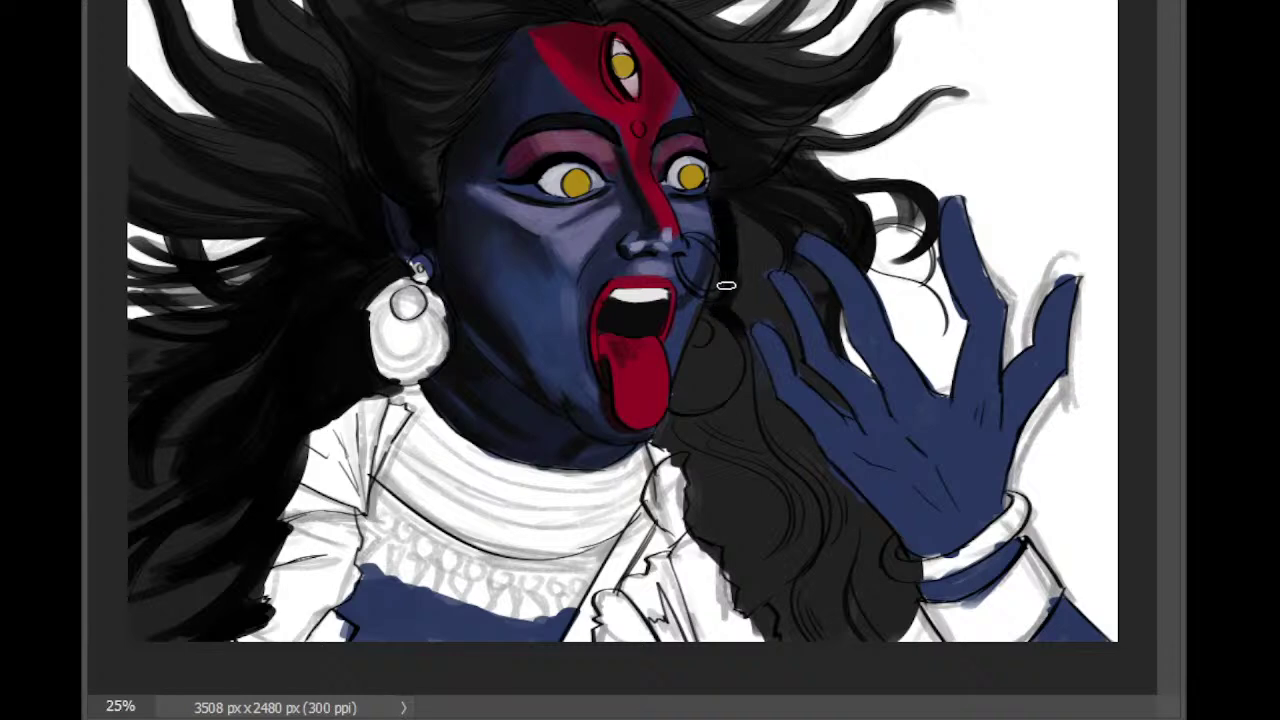
drag(728, 307, 749, 309)
mouse_move(729, 222)
mouse_down()
mouse_move(743, 223)
mouse_move(769, 286)
mouse_up()
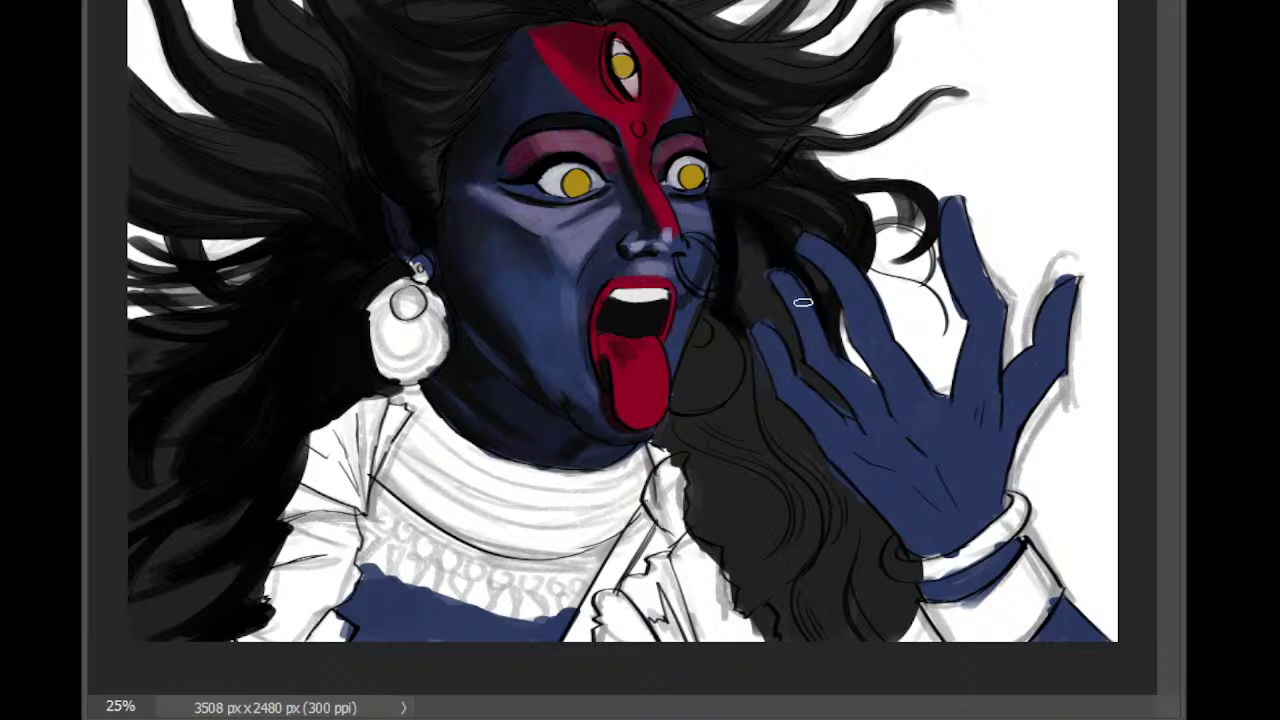
Step: Paint wavy black strokes through the curls between the far shoulder and the raised hand
key(ctrl+minus)
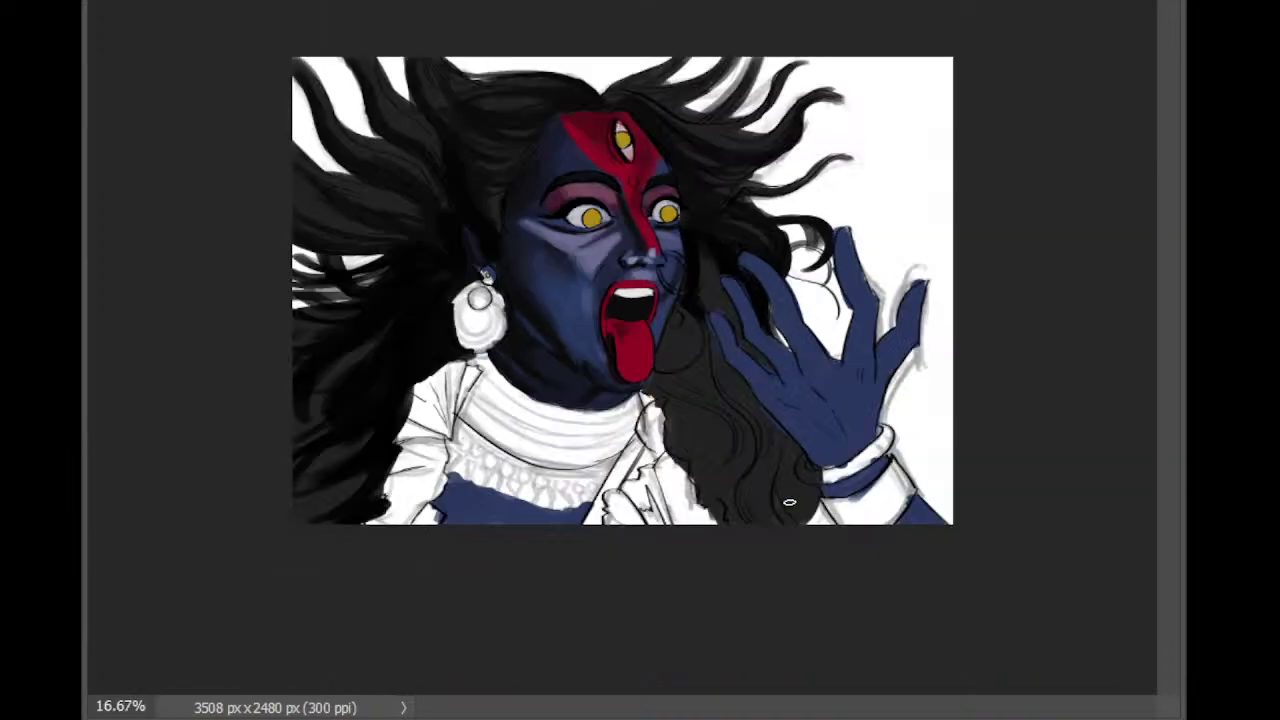
key(ctrl+plus)
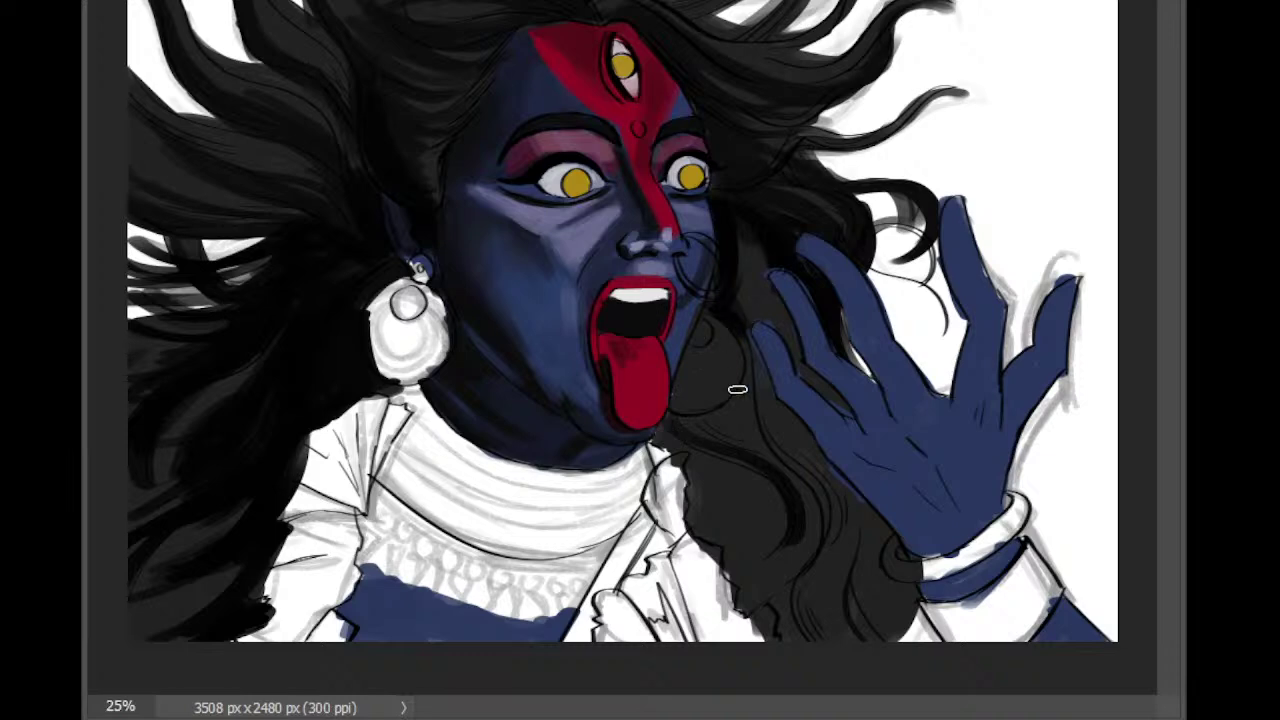
drag(688, 431, 684, 415)
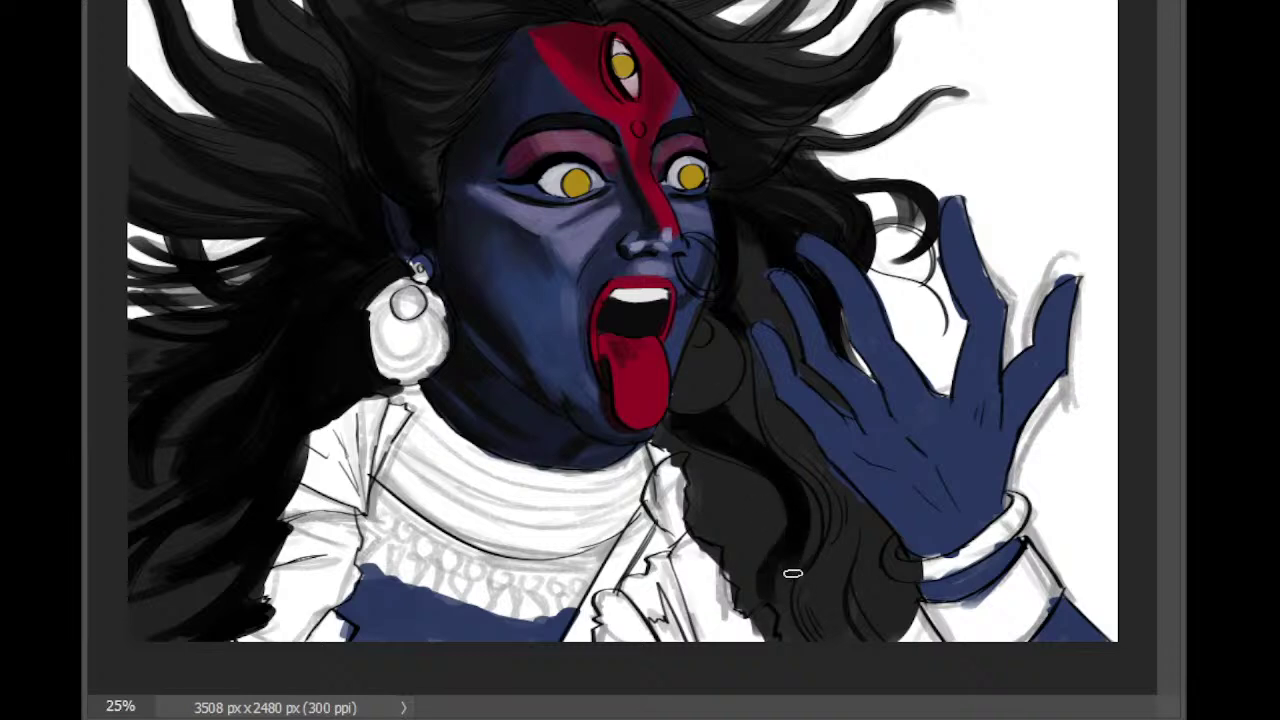
drag(780, 606, 779, 550)
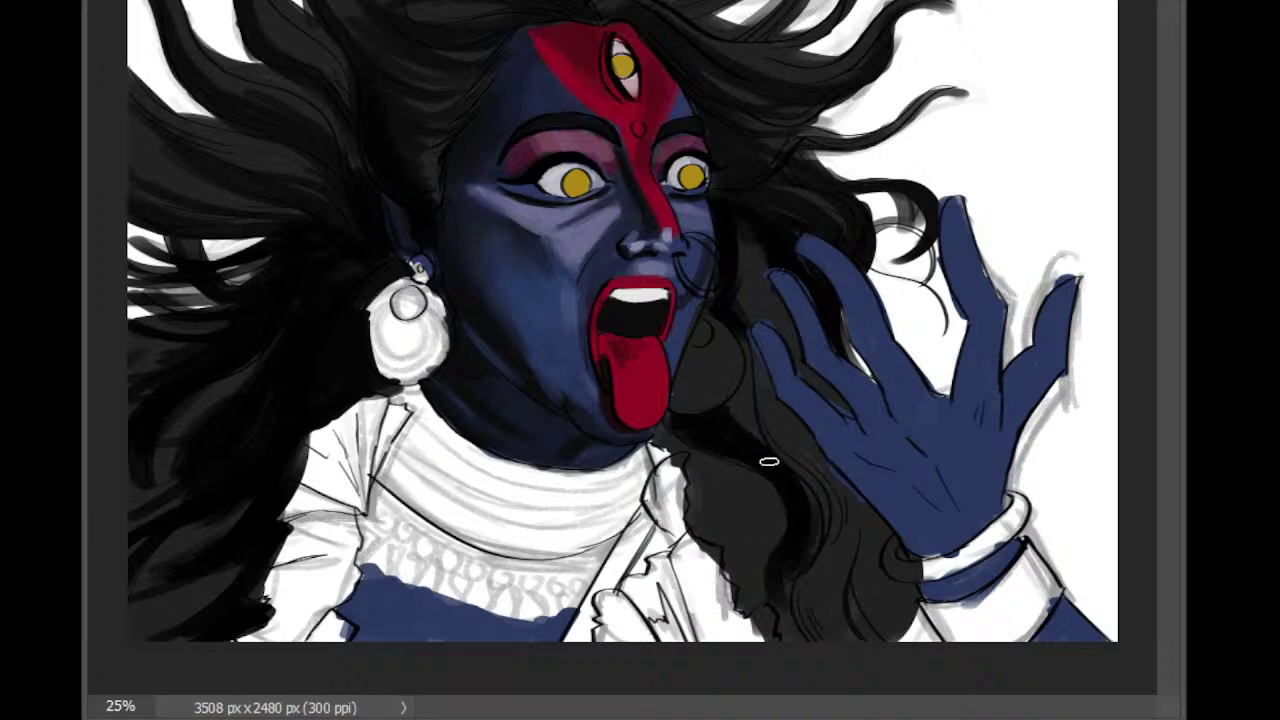
drag(726, 419, 770, 445)
drag(761, 381, 827, 535)
mouse_move(801, 465)
mouse_down()
mouse_move(811, 580)
mouse_move(855, 642)
mouse_up()
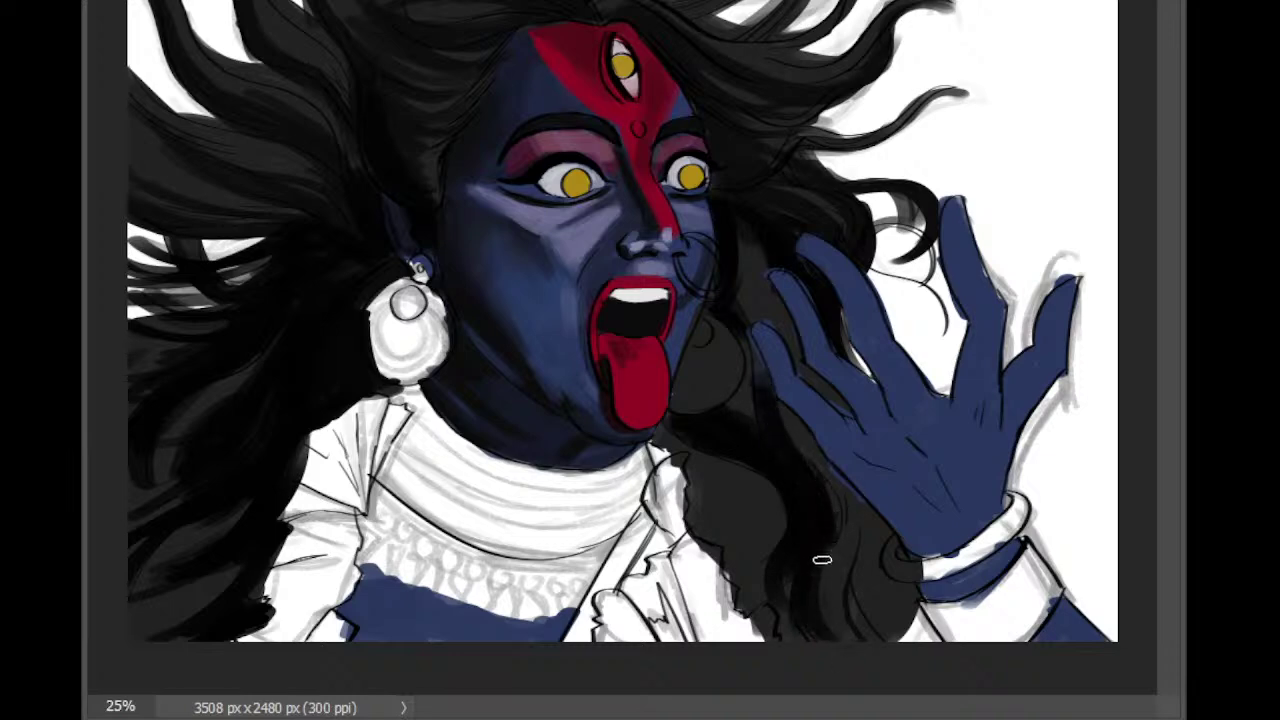
Step: Deepen the curls along the palm's edge and fill the hair behind the fingers with black
drag(788, 431, 816, 538)
drag(829, 486, 826, 532)
mouse_move(791, 436)
mouse_down()
mouse_move(760, 386)
mouse_move(739, 397)
mouse_move(761, 381)
mouse_move(746, 210)
mouse_up()
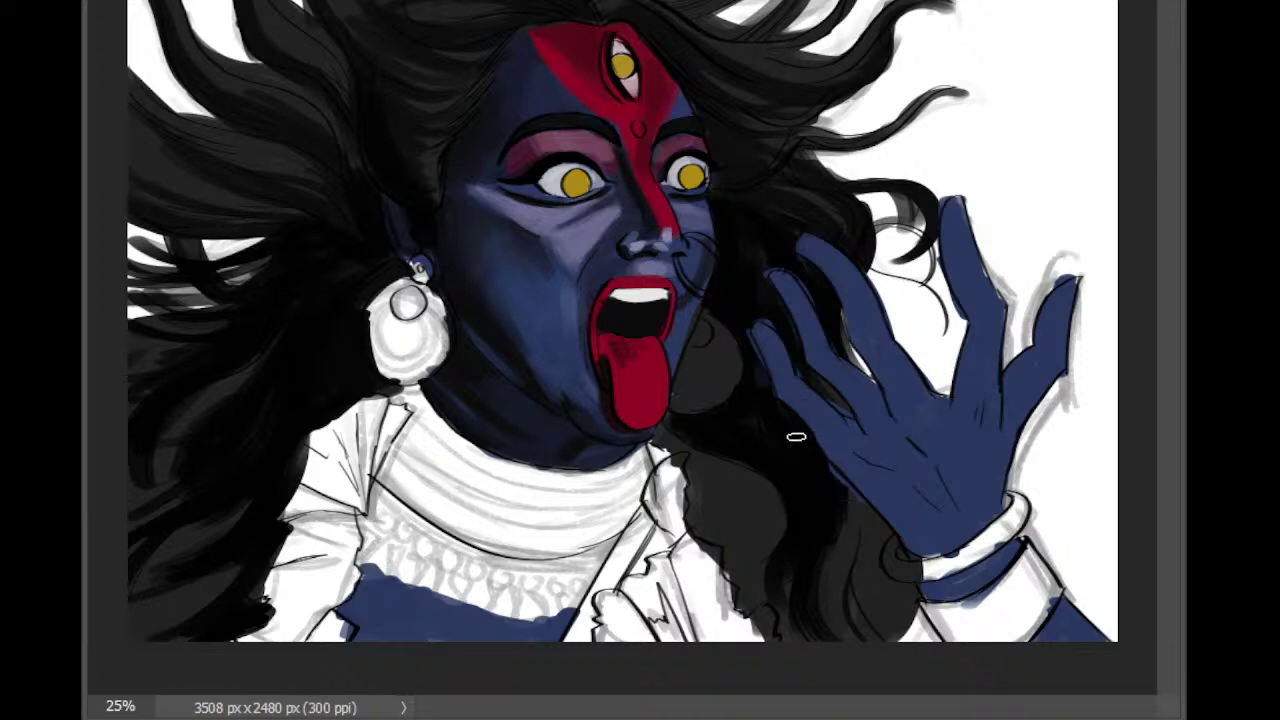
Step: Shade the lower curls next to the raised wrist with long black strands
drag(850, 492, 860, 657)
drag(866, 514, 882, 554)
mouse_move(850, 490)
mouse_down()
mouse_move(872, 586)
mouse_move(897, 626)
mouse_up()
drag(865, 558, 895, 640)
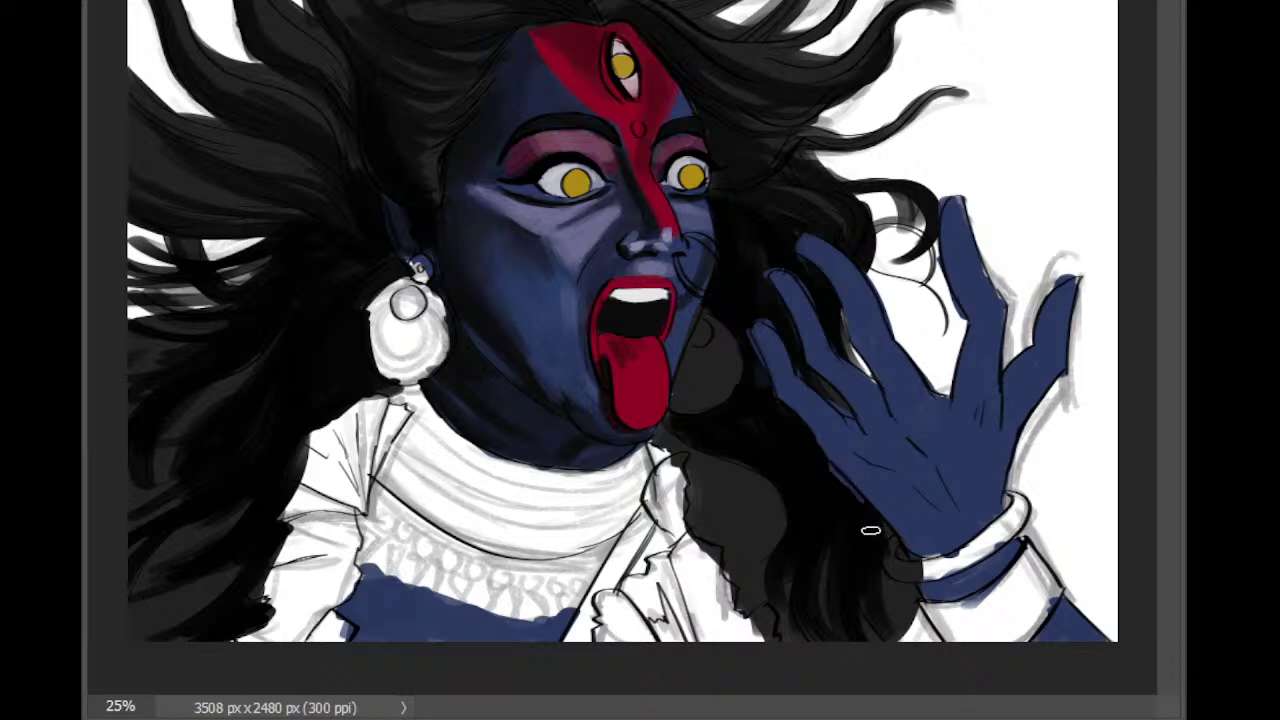
Step: Darken the flat grey lock beside the far shoulder with black strokes following its curve
drag(767, 479, 756, 564)
key(ctrl+z)
mouse_move(772, 486)
mouse_down()
mouse_move(754, 592)
mouse_move(723, 466)
mouse_move(771, 461)
mouse_move(794, 594)
mouse_up()
drag(781, 509, 800, 579)
mouse_move(709, 443)
mouse_down()
mouse_move(711, 486)
mouse_move(687, 433)
mouse_move(727, 470)
mouse_move(696, 428)
mouse_move(783, 517)
mouse_up()
mouse_move(739, 462)
mouse_down()
mouse_move(756, 511)
mouse_move(759, 494)
mouse_up()
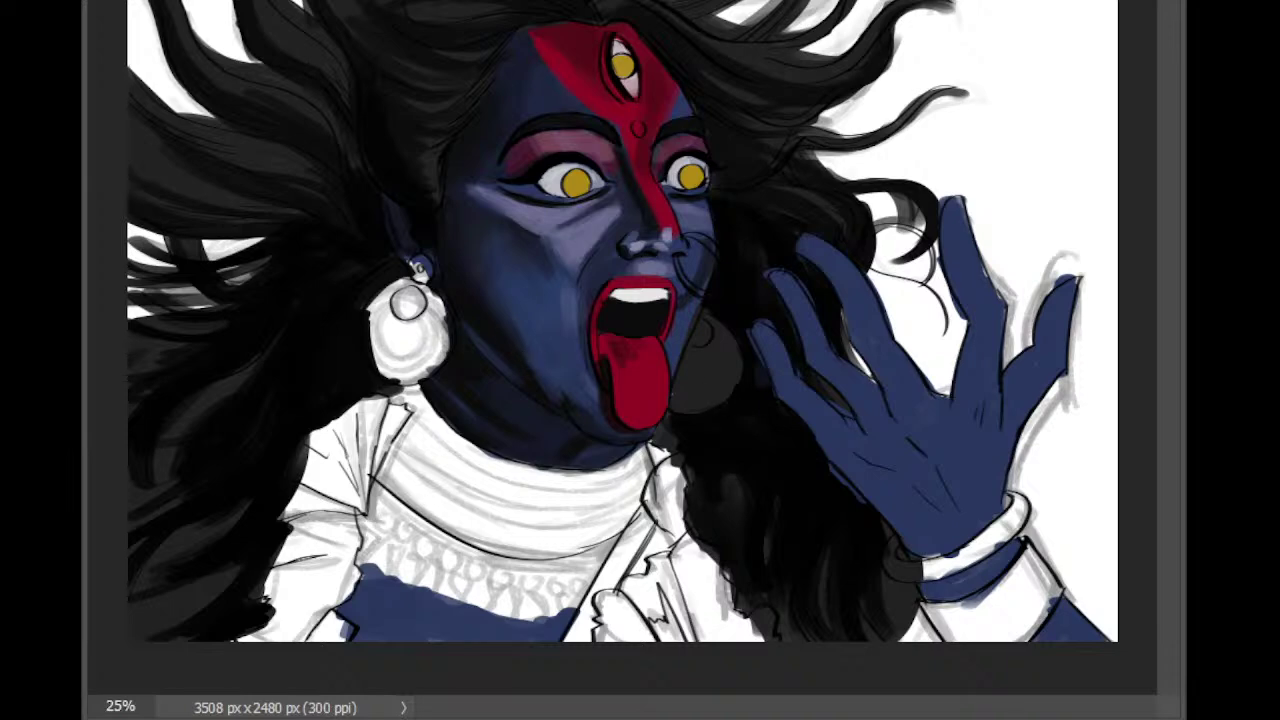
Step: Darken the hair tip at the bracelet and add finishing black strokes to the lower locks behind the near shoulder
mouse_move(885, 549)
mouse_down()
mouse_move(896, 618)
mouse_move(914, 603)
mouse_move(898, 632)
mouse_up()
drag(232, 572, 207, 595)
mouse_move(123, 626)
mouse_down()
mouse_move(120, 614)
mouse_move(128, 640)
mouse_move(250, 543)
mouse_move(121, 598)
mouse_up()
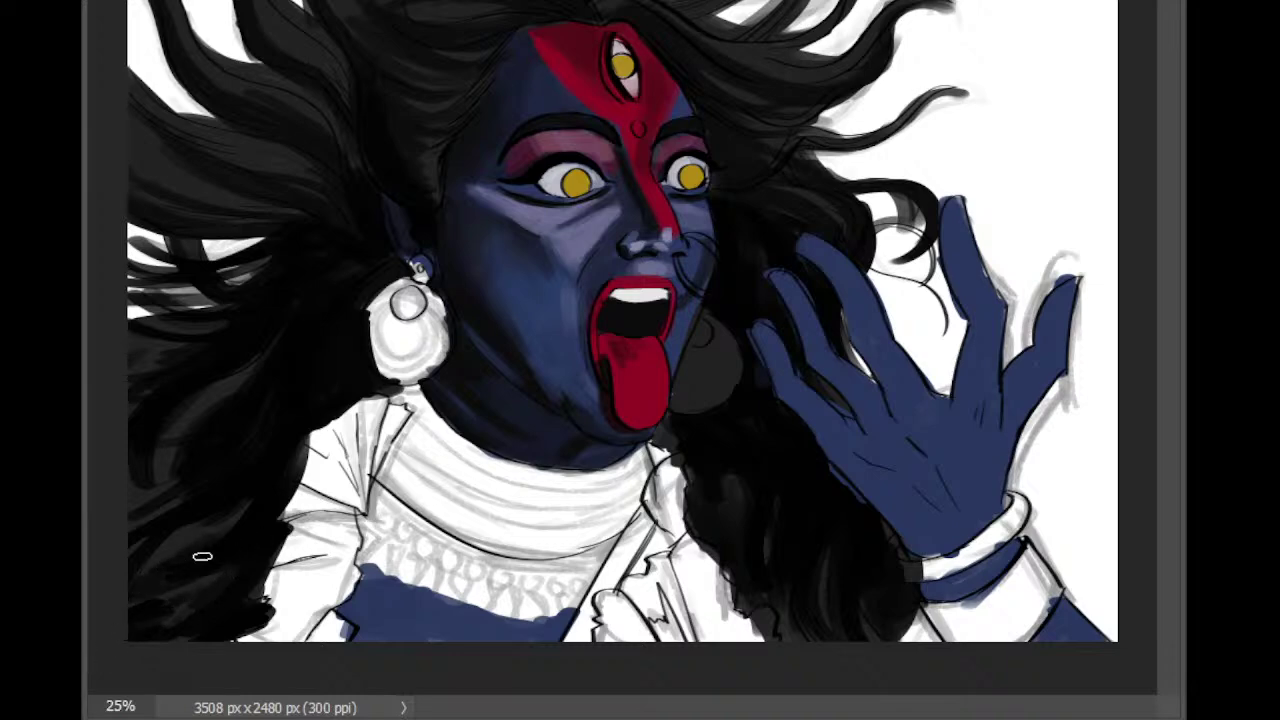
drag(234, 516, 215, 531)
drag(195, 426, 230, 378)
Step: Add dark shading strokes to the large upper locks flowing behind the head
mouse_move(175, 150)
mouse_down()
mouse_move(164, 188)
mouse_move(173, 178)
mouse_move(151, 144)
mouse_move(248, 154)
mouse_move(149, 114)
mouse_move(238, 153)
mouse_up()
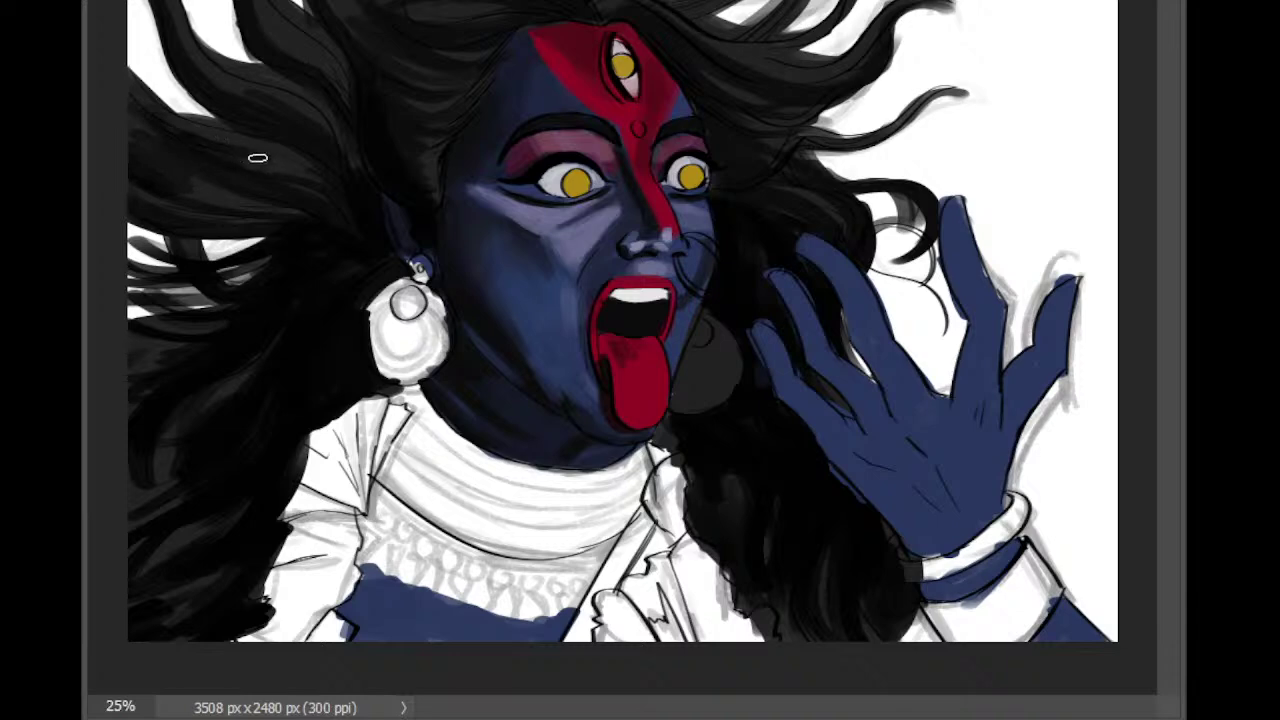
drag(270, 8, 294, 57)
mouse_move(245, 121)
mouse_down()
mouse_move(226, 123)
mouse_move(183, 80)
mouse_move(230, 121)
mouse_move(200, 100)
mouse_move(168, 10)
mouse_move(154, 28)
mouse_move(217, 111)
mouse_move(159, 20)
mouse_move(176, 98)
mouse_move(191, 94)
mouse_move(173, 62)
mouse_up()
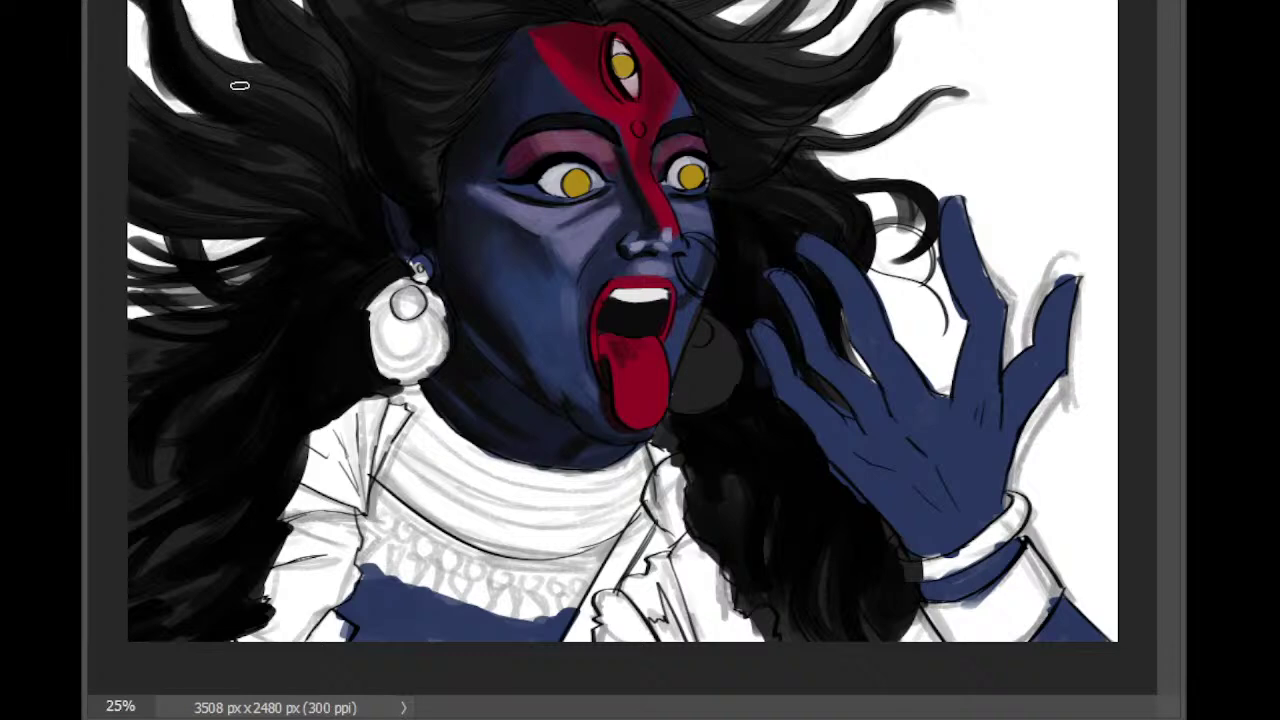
mouse_move(200, 102)
mouse_down()
mouse_move(172, 89)
mouse_move(222, 116)
mouse_move(184, 123)
mouse_move(137, 5)
mouse_up()
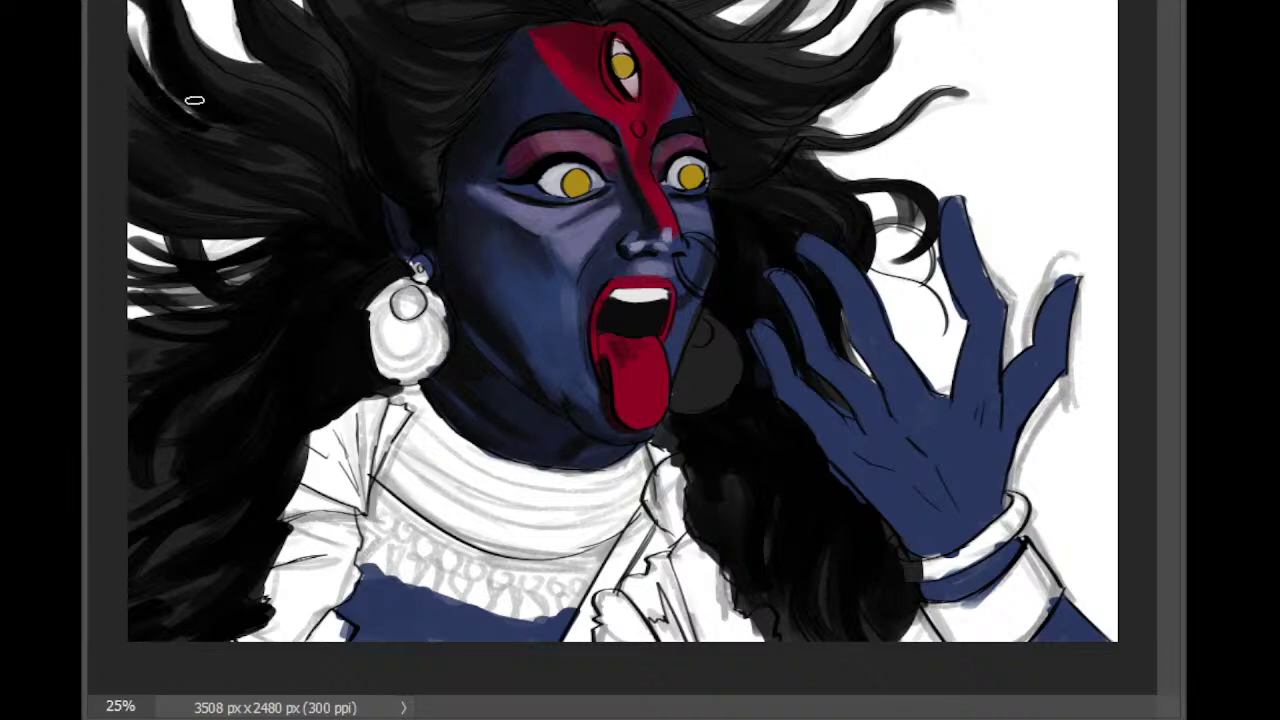
key(ctrl+z)
mouse_move(142, 71)
mouse_down()
mouse_move(199, 130)
mouse_move(133, 67)
mouse_move(206, 124)
mouse_move(151, 83)
mouse_move(263, 126)
mouse_up()
key(ctrl+z)
key(ctrl+z)
Step: Paint a long dark strand from the upper canvas edge into the large lock behind the head
mouse_move(137, 71)
mouse_down()
mouse_move(189, 107)
mouse_move(254, 116)
mouse_move(325, 182)
mouse_up()
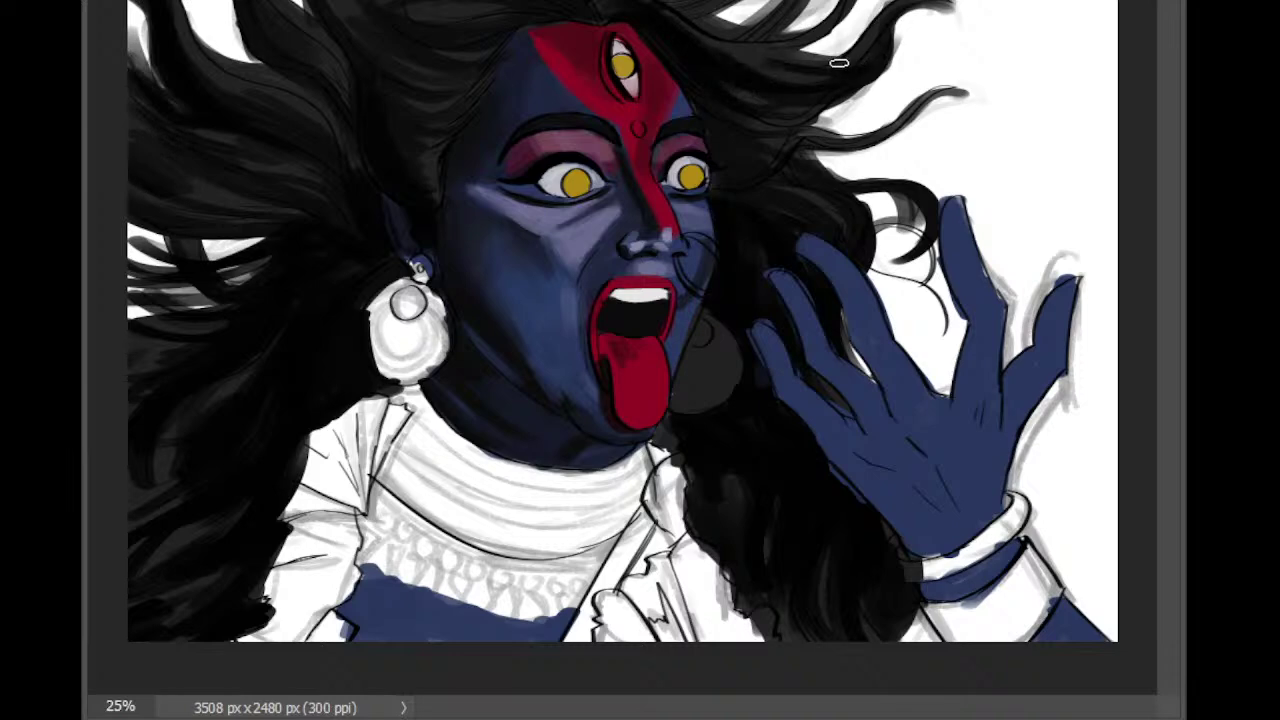
key(ctrl+minus)
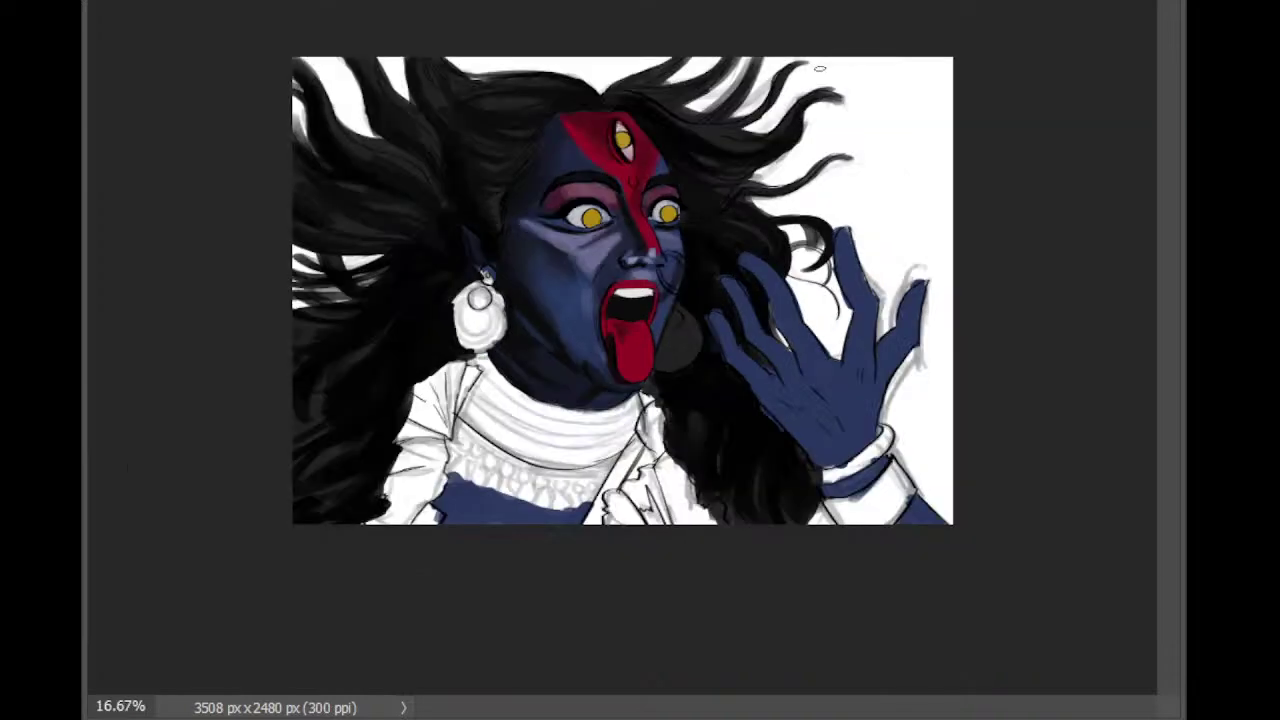
Step: Select the ruffled near sleeve with a freehand outline, fill it with red, deselect it and paint over the leftover white gaps
drag(396, 428, 390, 387)
key(ctrl+plus)
mouse_move(300, 435)
mouse_down()
mouse_move(371, 399)
mouse_move(408, 407)
mouse_move(416, 422)
mouse_move(368, 512)
mouse_up()
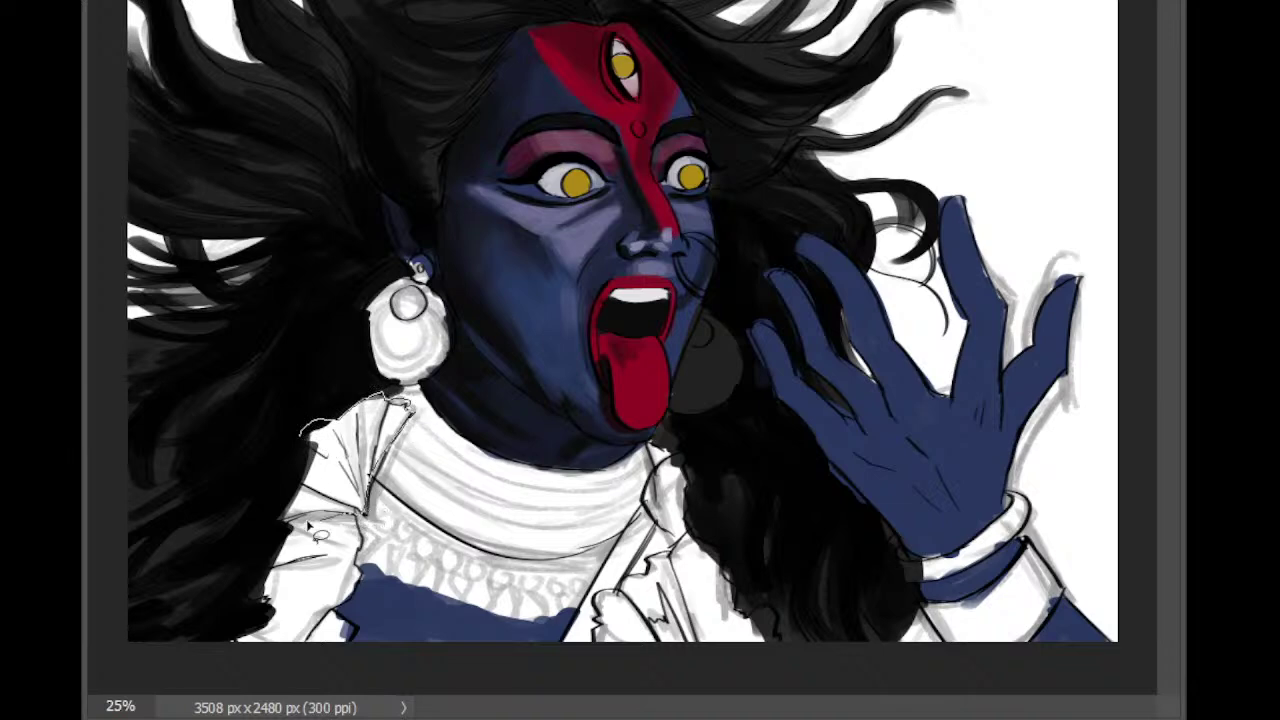
mouse_move(272, 535)
mouse_down()
mouse_move(297, 486)
mouse_move(286, 462)
mouse_move(314, 426)
mouse_up()
mouse_move(357, 513)
mouse_down()
mouse_move(364, 571)
mouse_move(333, 606)
mouse_move(351, 630)
mouse_move(338, 658)
mouse_move(245, 682)
mouse_move(225, 623)
mouse_move(258, 611)
mouse_move(281, 624)
mouse_move(262, 599)
mouse_move(298, 526)
mouse_up()
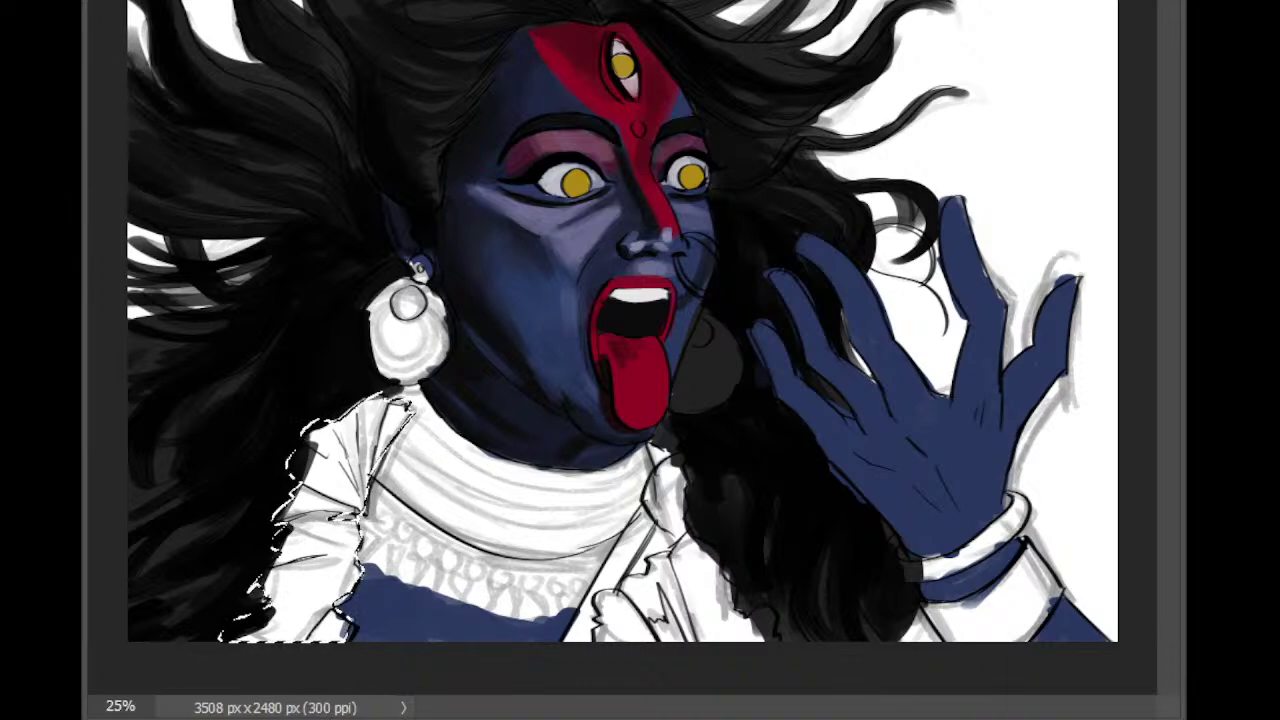
click(330, 600)
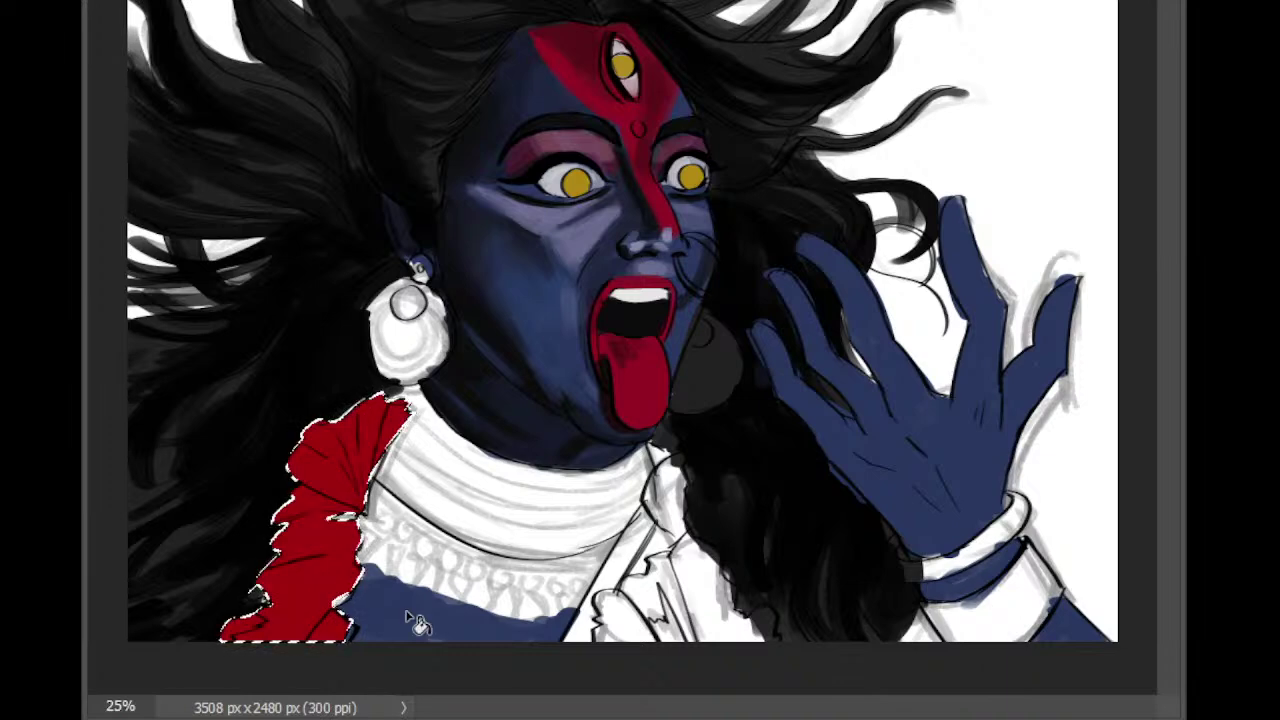
key(ctrl+d)
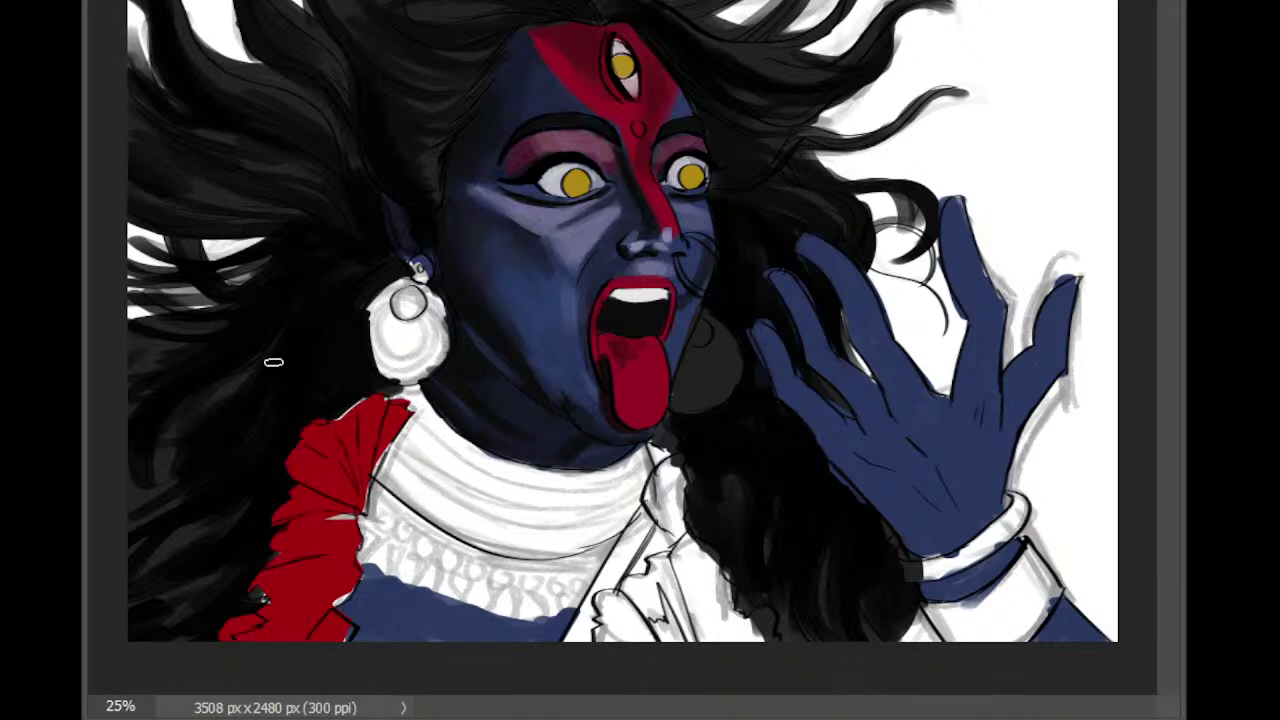
mouse_move(388, 426)
mouse_down()
mouse_move(343, 510)
mouse_move(348, 576)
mouse_move(327, 620)
mouse_move(258, 604)
mouse_up()
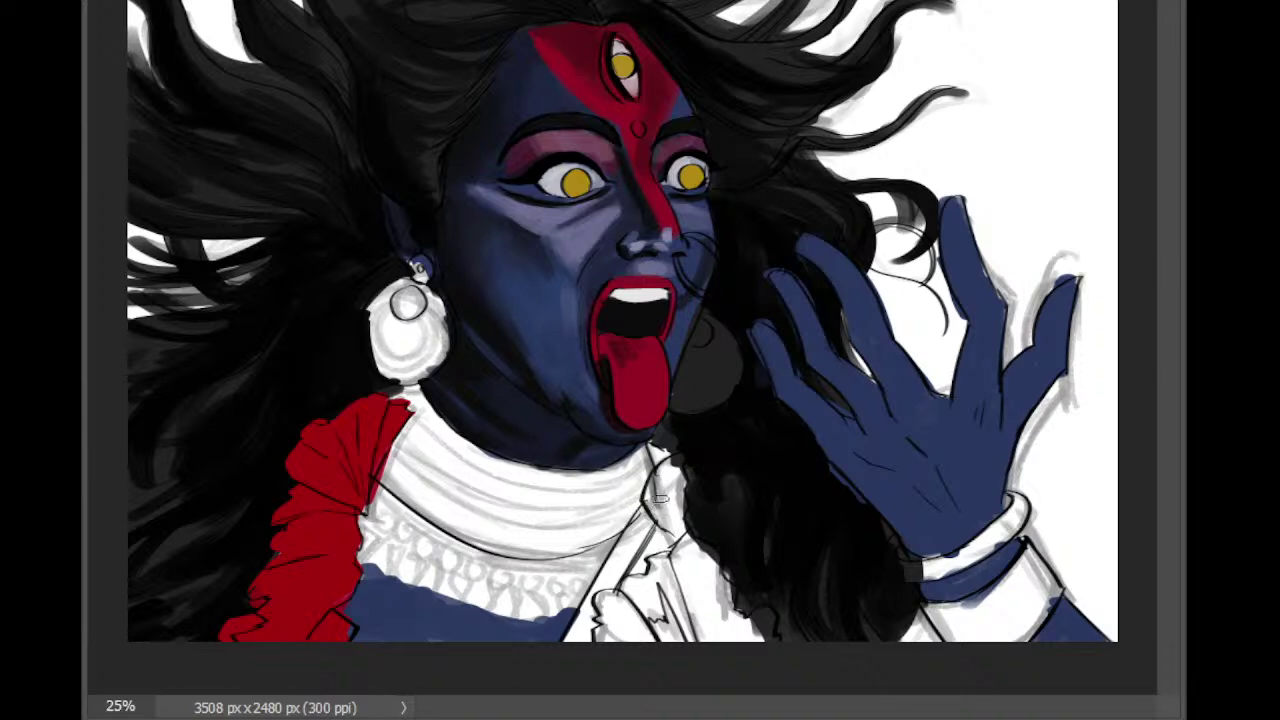
Step: Colour the ruffled cloth on the far shoulder and chest with the same red
mouse_move(672, 482)
mouse_down()
mouse_move(666, 466)
mouse_move(650, 494)
mouse_move(676, 500)
mouse_move(661, 497)
mouse_move(672, 525)
mouse_move(664, 514)
mouse_up()
mouse_move(681, 555)
mouse_down()
mouse_move(672, 572)
mouse_move(664, 552)
mouse_move(600, 606)
mouse_move(602, 632)
mouse_move(643, 648)
mouse_move(715, 570)
mouse_move(697, 548)
mouse_move(725, 600)
mouse_move(715, 575)
mouse_move(700, 598)
mouse_move(675, 585)
mouse_move(682, 573)
mouse_move(644, 585)
mouse_move(694, 622)
mouse_move(701, 605)
mouse_move(738, 628)
mouse_move(766, 609)
mouse_move(769, 635)
mouse_up()
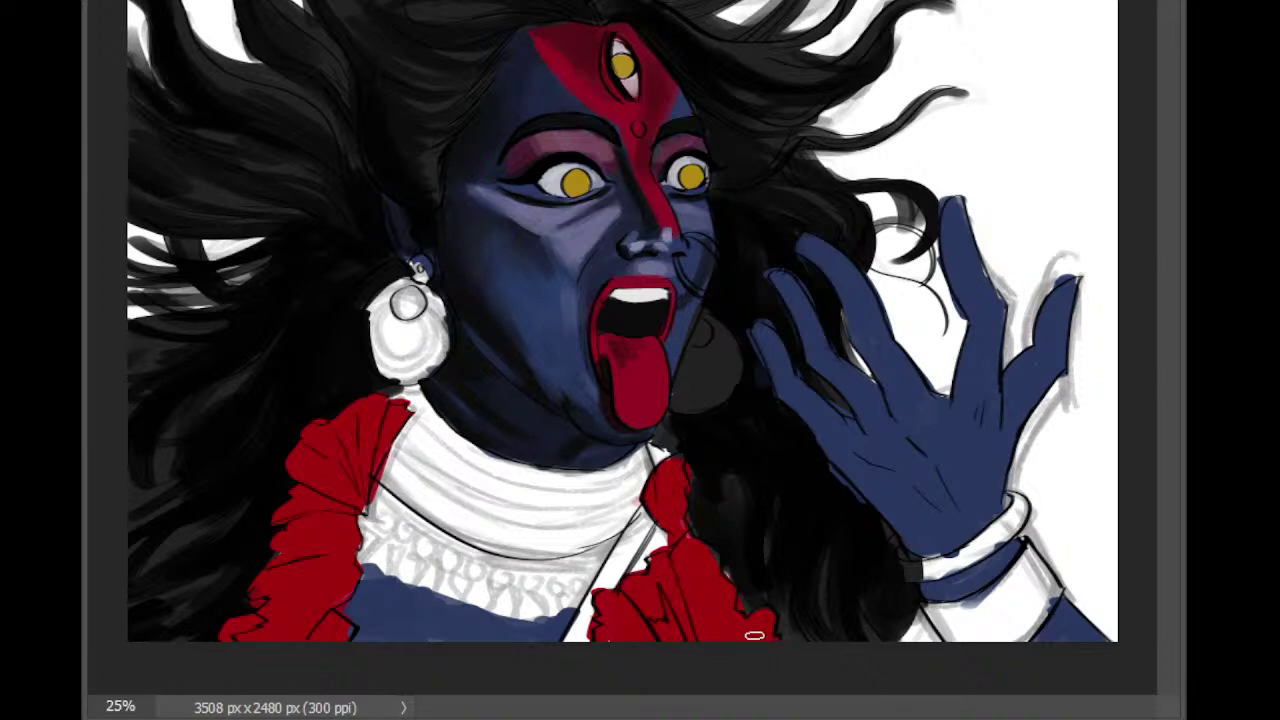
key(ctrl+plus)
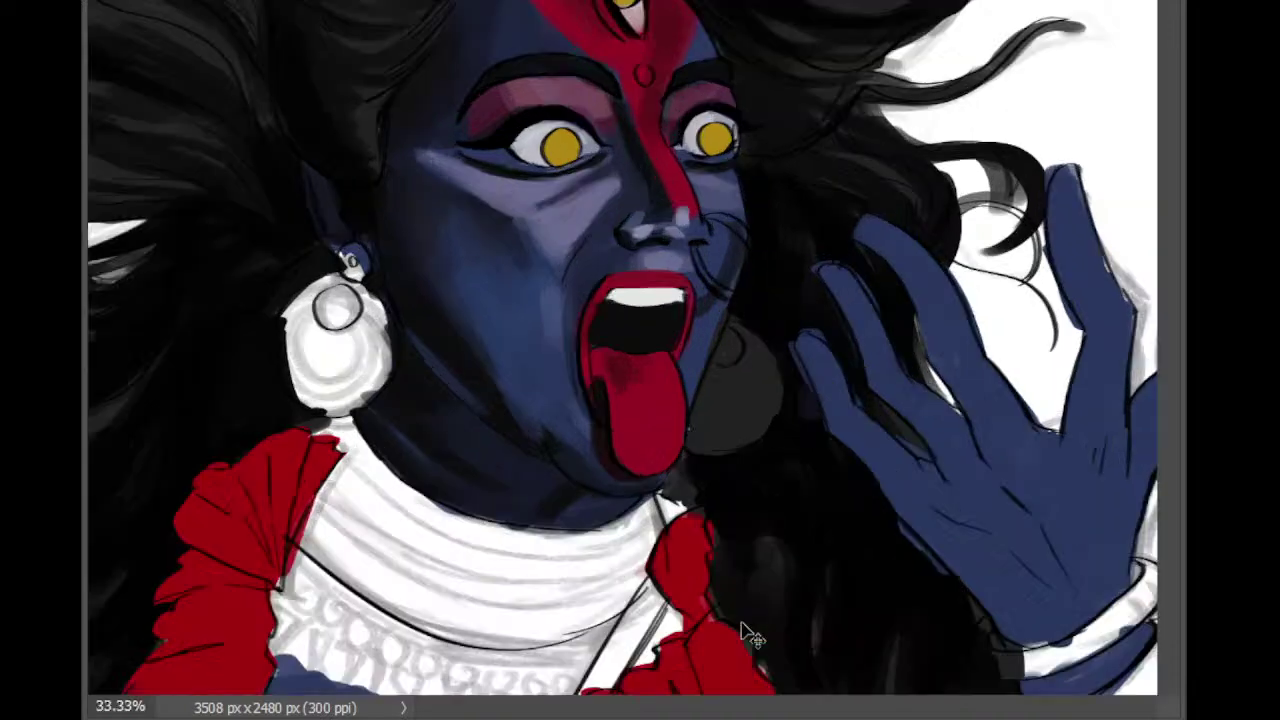
Step: Paint the white background behind the flowing hair dark maroon, from the far upper corner across to the strands beside the face
key(ctrl+minus)
key(ctrl+minus)
scroll(742, 623, down, 1)
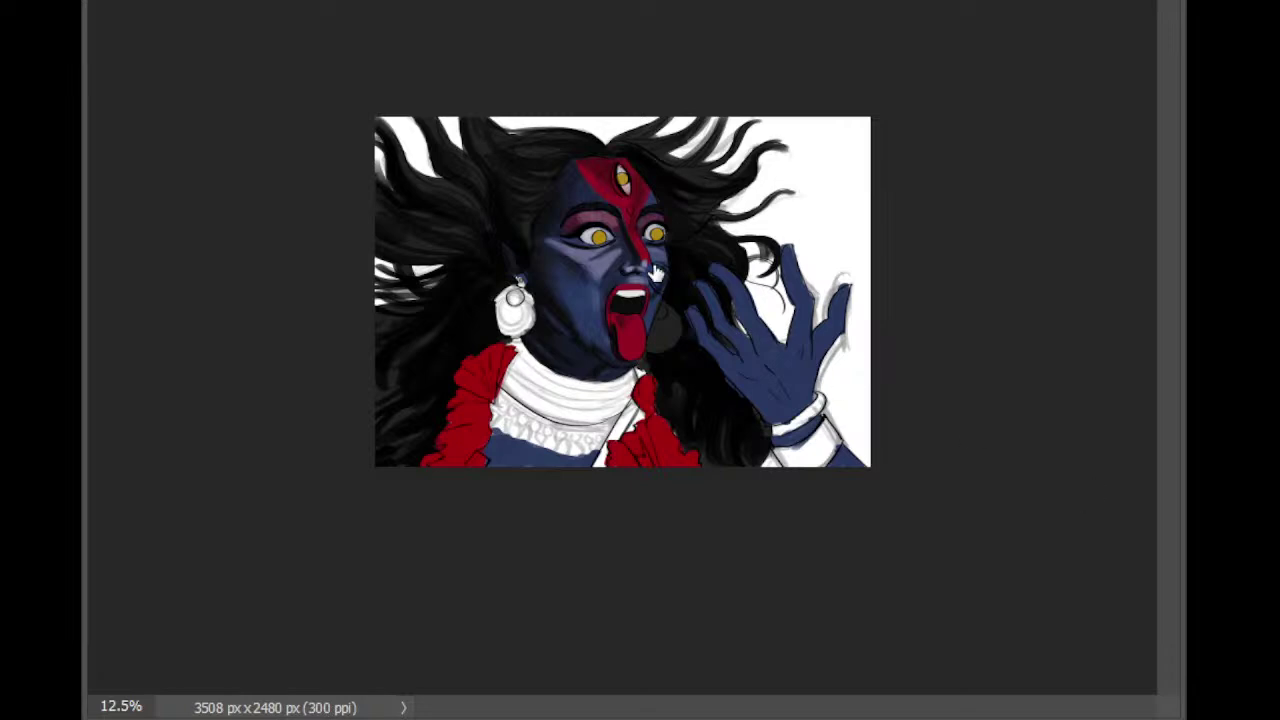
mouse_move(394, 220)
mouse_down()
mouse_move(393, 81)
mouse_move(375, 402)
mouse_move(411, 89)
mouse_move(430, 113)
mouse_move(427, 336)
mouse_move(445, 352)
mouse_move(481, 83)
mouse_move(502, 61)
mouse_move(521, 193)
mouse_move(513, 280)
mouse_move(527, 268)
mouse_move(556, 100)
mouse_move(568, 88)
mouse_move(612, 238)
mouse_move(630, 234)
mouse_move(623, 134)
mouse_up()
mouse_move(444, 188)
mouse_down()
mouse_move(427, 223)
mouse_move(462, 97)
mouse_move(540, 126)
mouse_move(618, 85)
mouse_move(661, 95)
mouse_move(678, 72)
mouse_move(683, 263)
mouse_move(697, 278)
mouse_move(727, 89)
mouse_move(731, 291)
mouse_move(667, 353)
mouse_up()
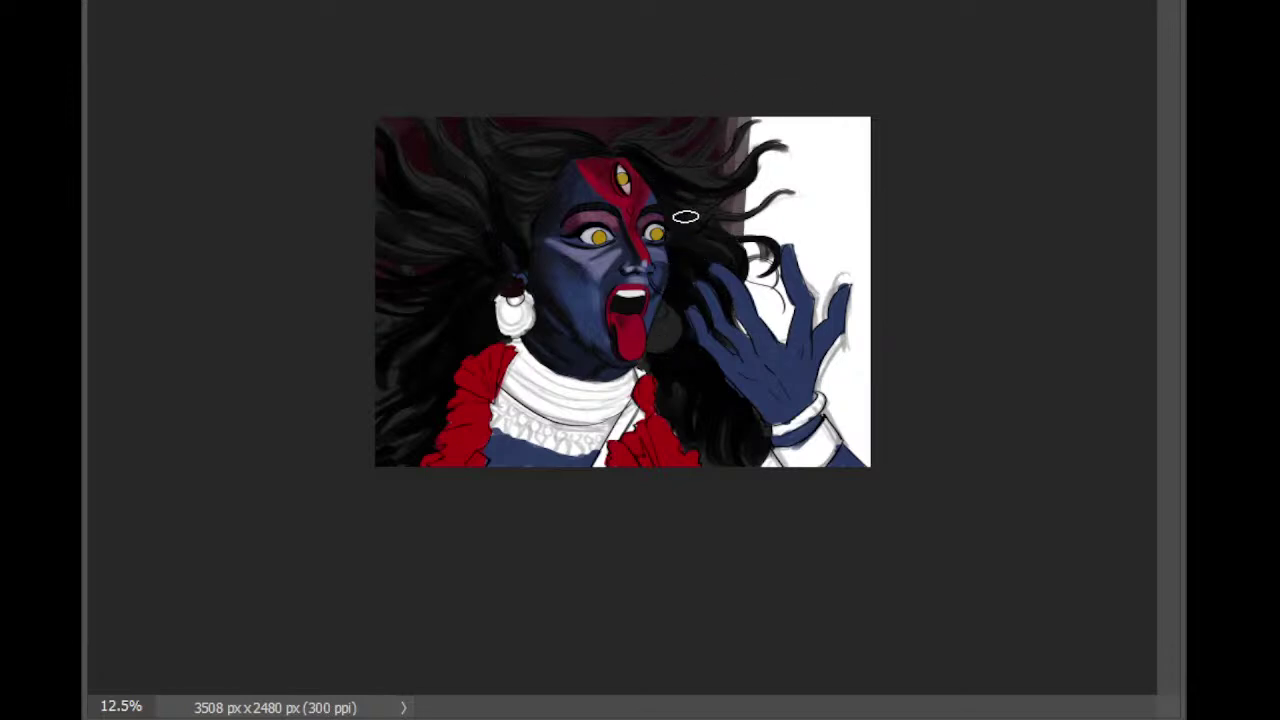
drag(729, 172, 731, 118)
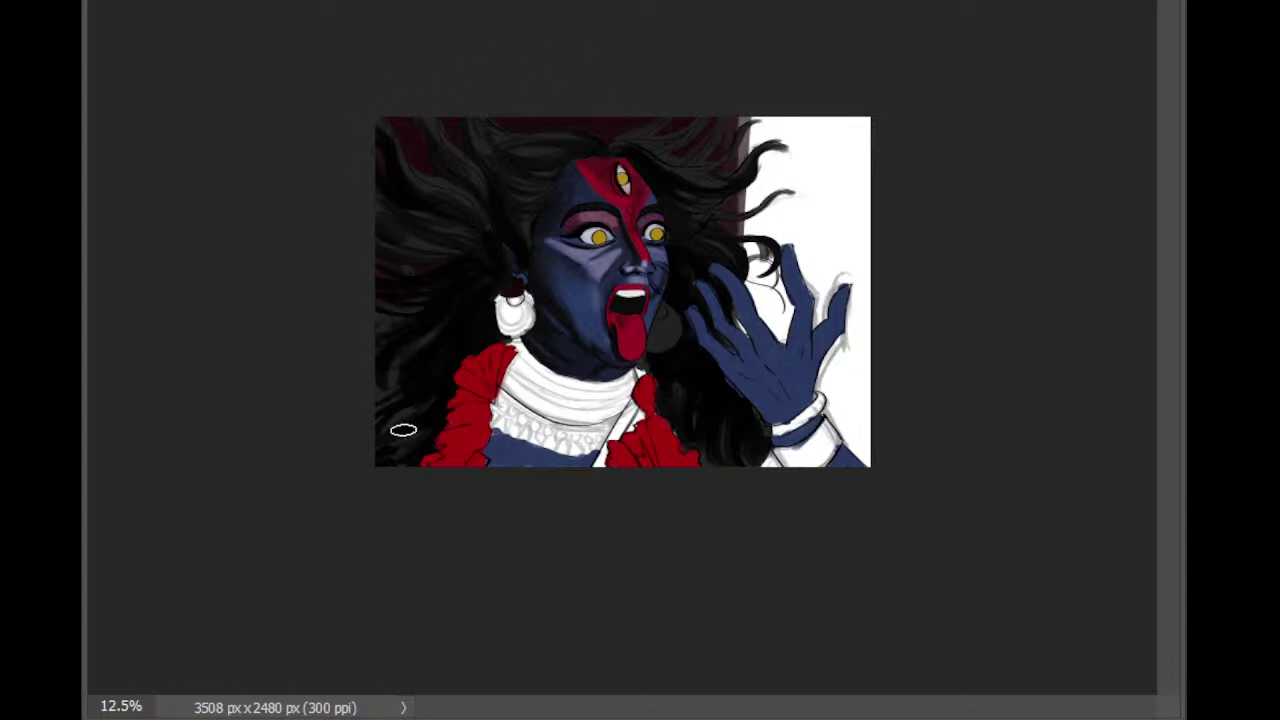
mouse_move(735, 125)
mouse_down()
mouse_move(757, 251)
mouse_move(777, 286)
mouse_move(774, 330)
mouse_up()
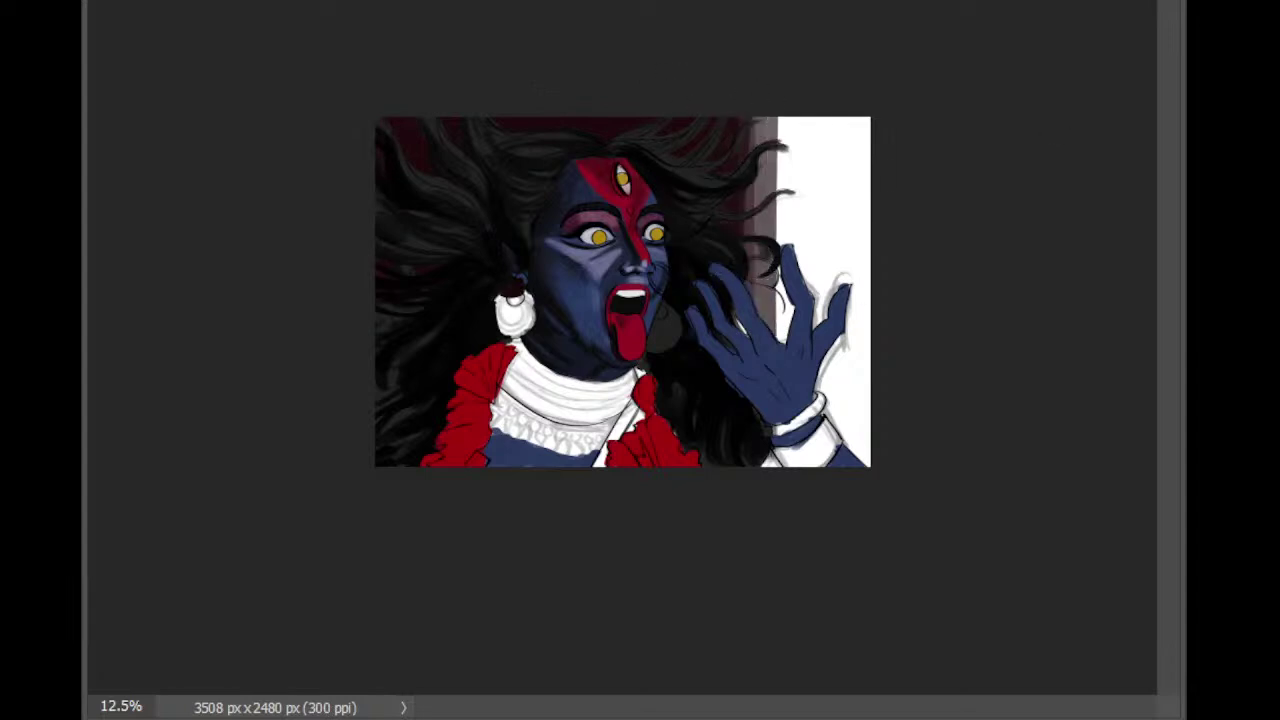
Step: Cover the remaining white background around the raised hand and wrist with near-black maroon and darken the area above the fingers
mouse_move(756, 120)
mouse_down()
mouse_move(749, 309)
mouse_move(771, 174)
mouse_move(787, 311)
mouse_up()
drag(816, 182, 822, 318)
mouse_move(766, 240)
mouse_down()
mouse_move(786, 163)
mouse_move(806, 290)
mouse_up()
mouse_move(803, 397)
mouse_down()
mouse_move(833, 159)
mouse_move(846, 411)
mouse_move(832, 431)
mouse_move(823, 366)
mouse_move(841, 205)
mouse_up()
mouse_move(877, 126)
mouse_down()
mouse_move(847, 432)
mouse_move(871, 113)
mouse_move(851, 342)
mouse_move(859, 456)
mouse_move(826, 464)
mouse_up()
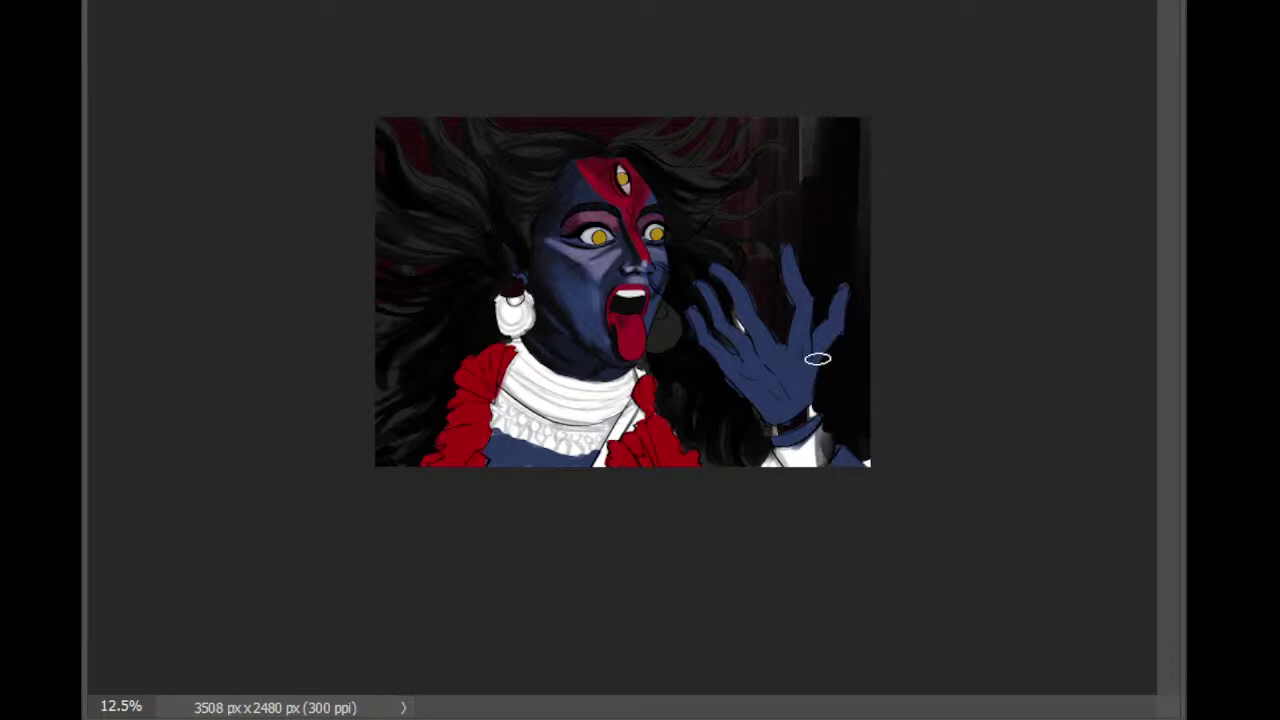
mouse_move(839, 361)
mouse_down()
mouse_move(865, 462)
mouse_move(871, 431)
mouse_move(802, 425)
mouse_move(783, 463)
mouse_up()
mouse_move(820, 104)
mouse_down()
mouse_move(788, 108)
mouse_move(776, 315)
mouse_move(738, 271)
mouse_up()
drag(869, 97, 883, 171)
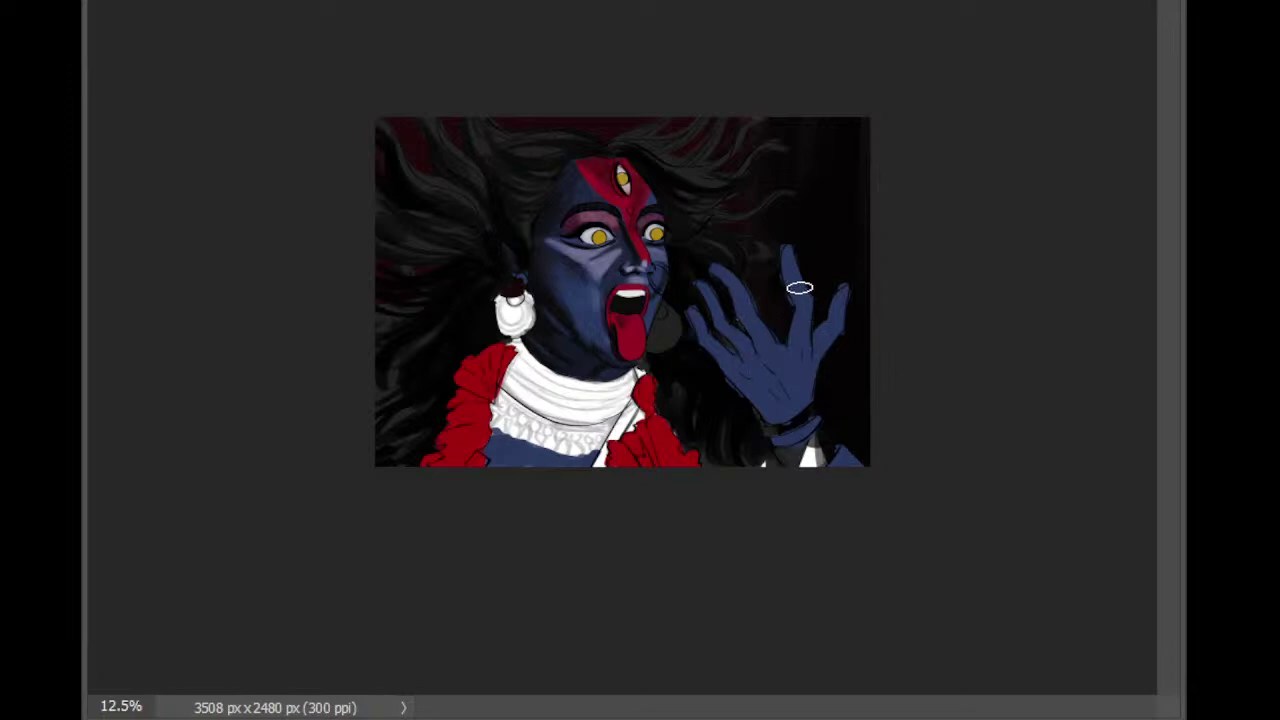
Step: Brighten the hair with dark grey strands so the locks stand out against the dark background
key(ctrl+plus)
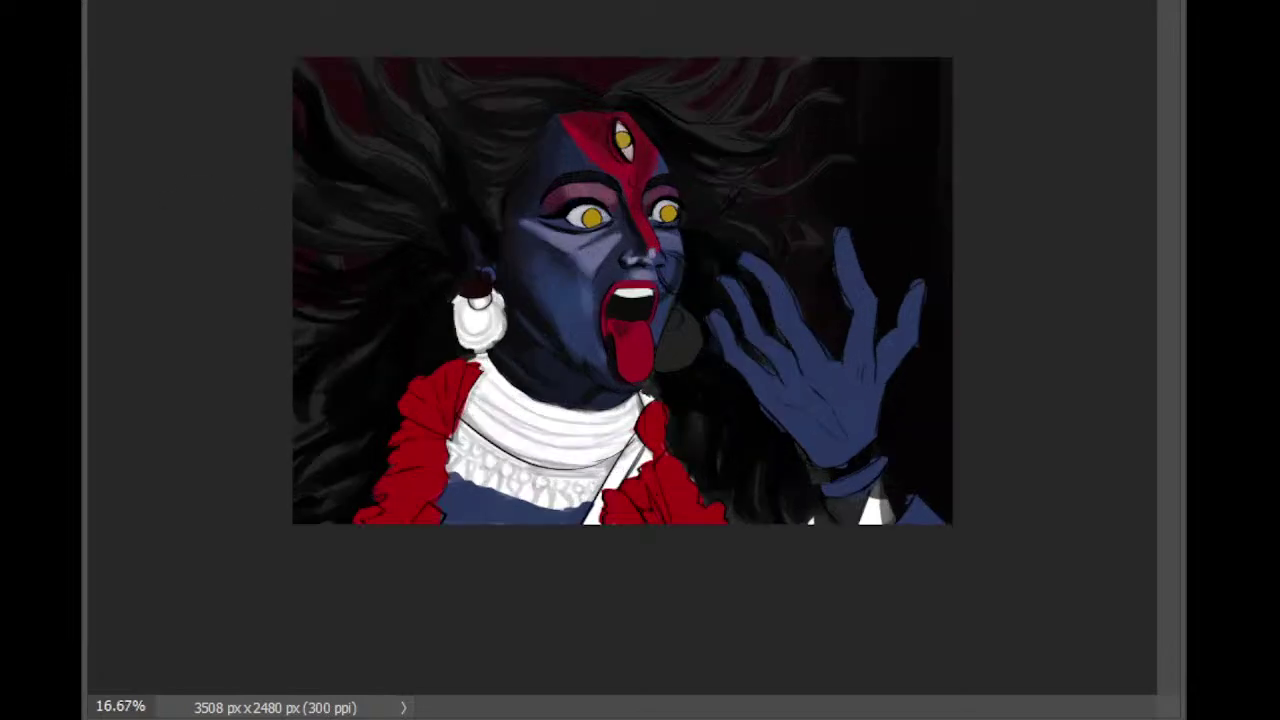
key(i)
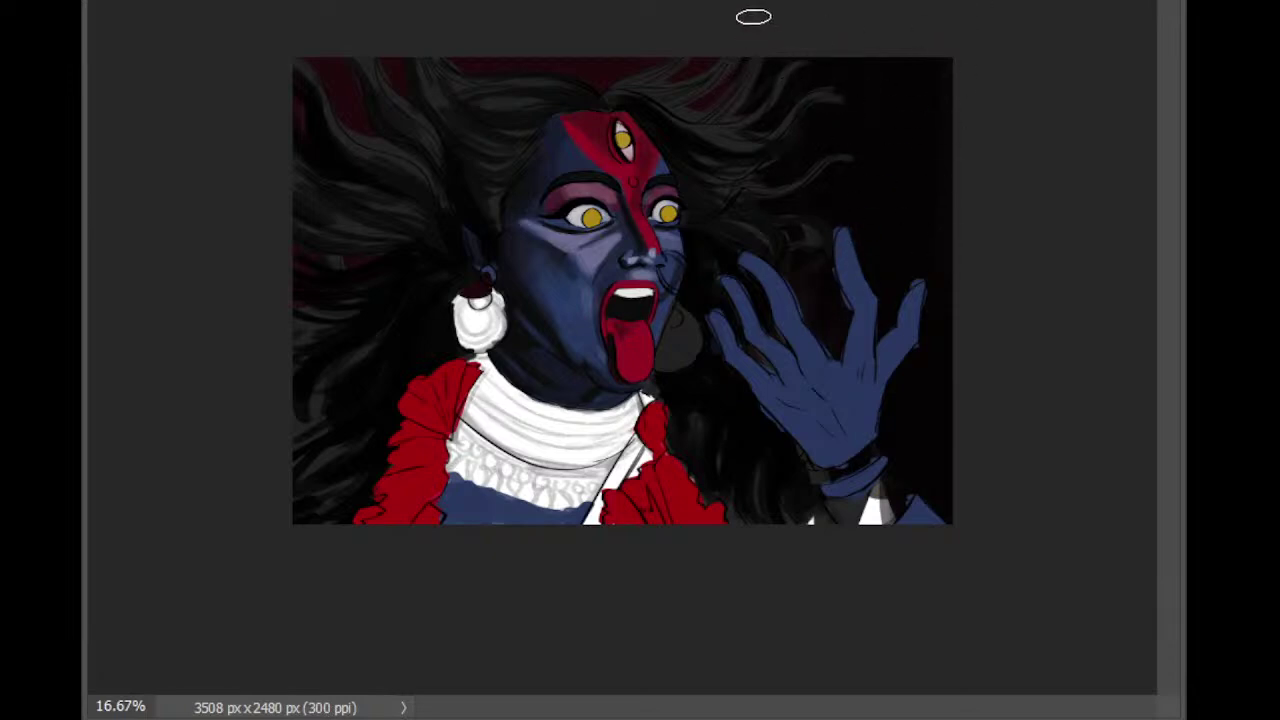
key(ctrl+minus)
key(ctrl+plus)
key(ctrl+plus)
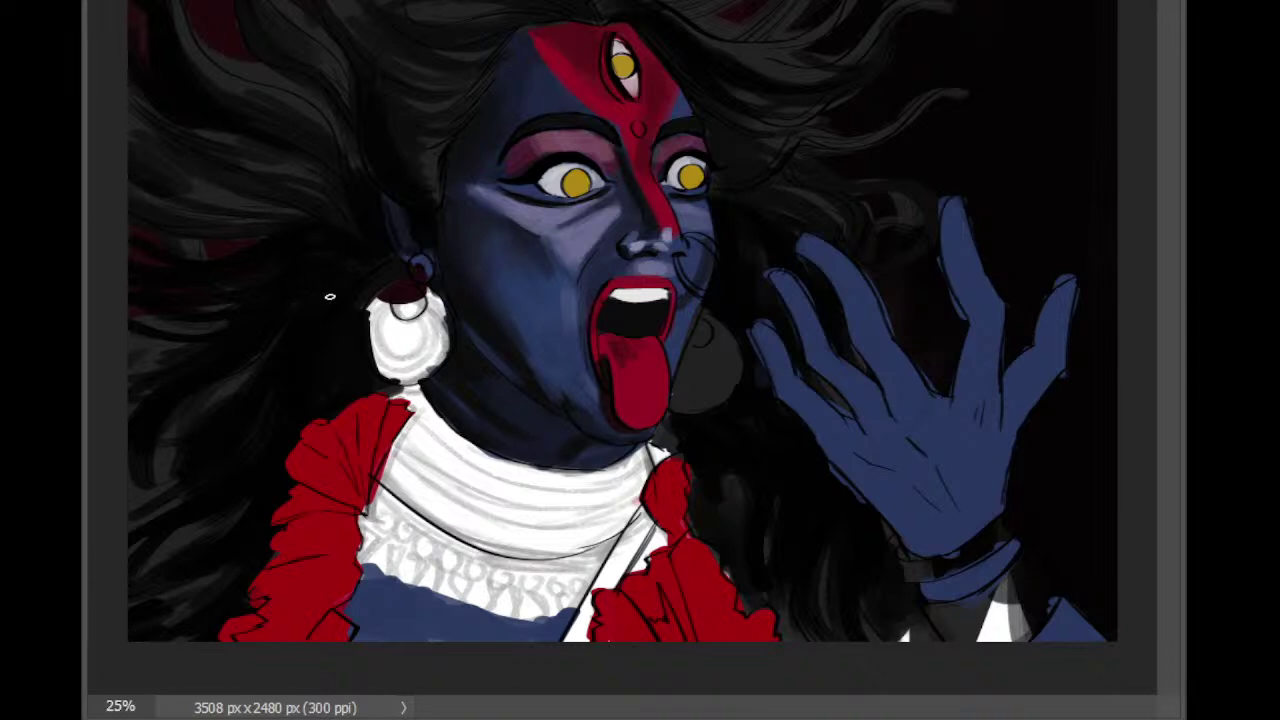
Step: Paint black pupils in the yellow irises of the forehead eye and the far eye
key(ctrl+minus)
key(ctrl+plus)
key(ctrl+plus)
key(ctrl+plus)
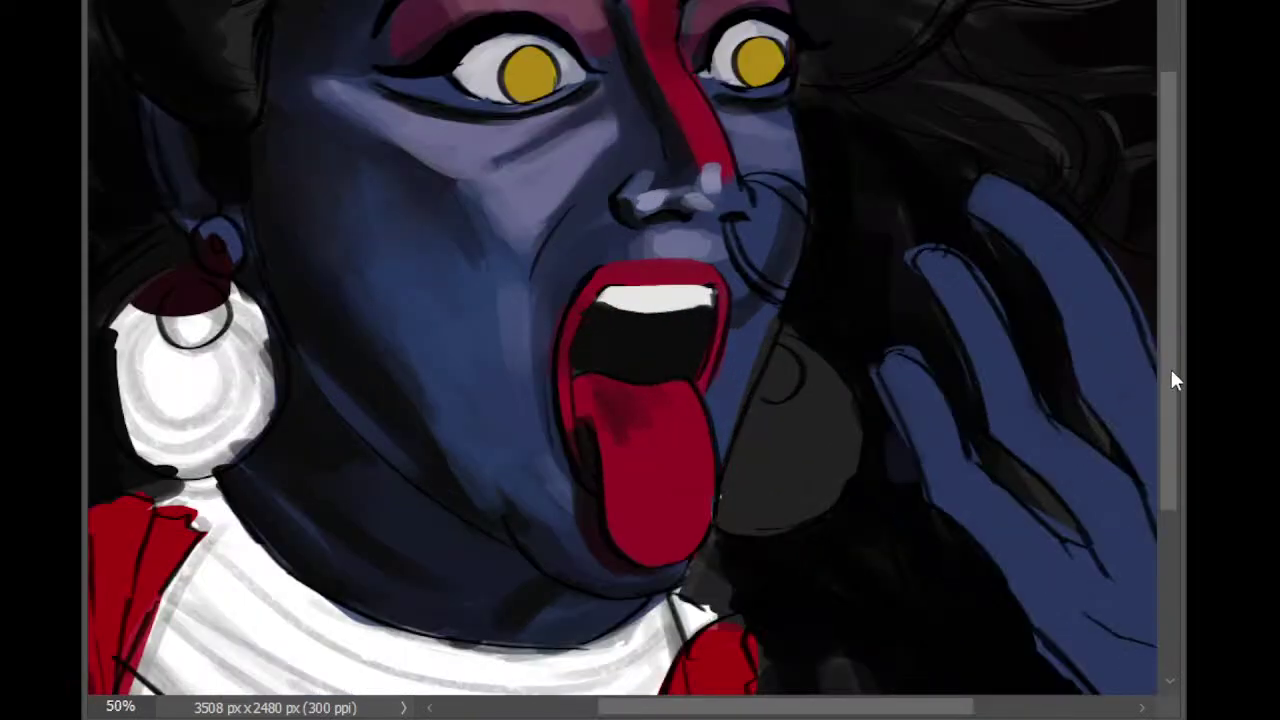
drag(1171, 369, 1163, 200)
key(ctrl+plus)
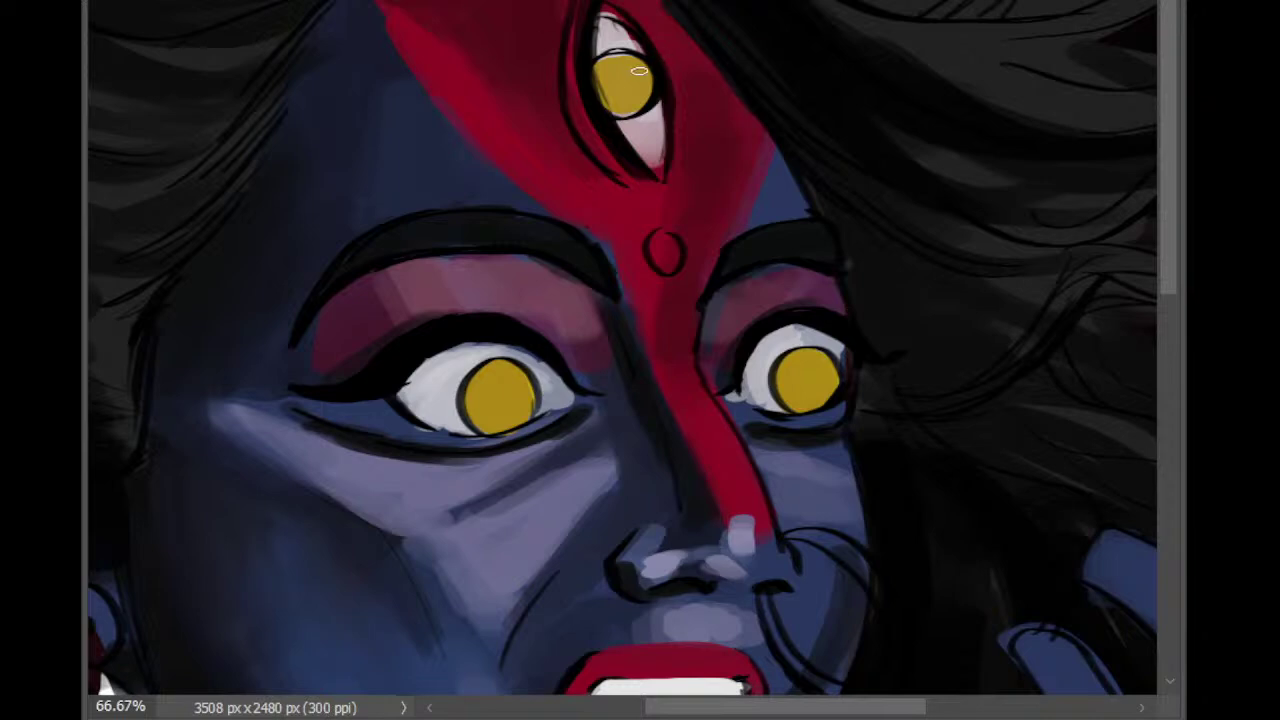
click(625, 84)
click(812, 381)
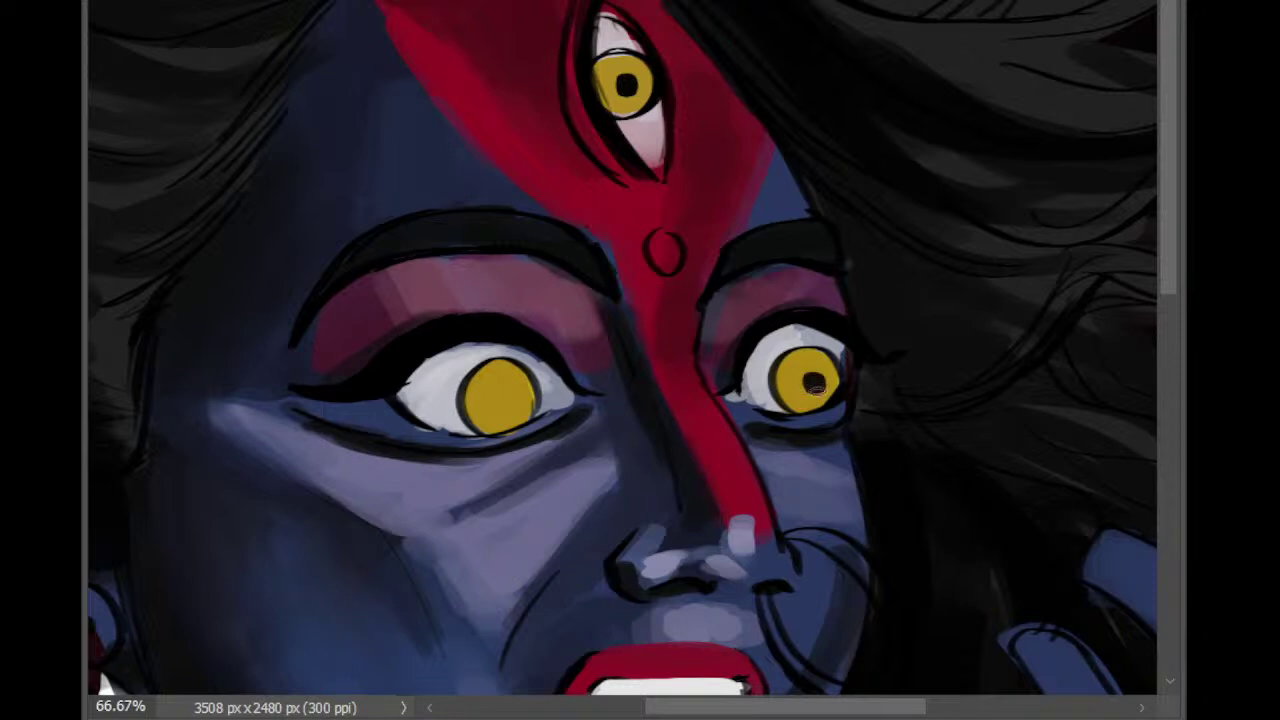
Step: Redo the far eye's pupil slightly higher in the iris and paint a matching black pupil in the near eye
key(ctrl+z)
drag(821, 364, 818, 365)
key(ctrl+z)
click(813, 375)
click(502, 397)
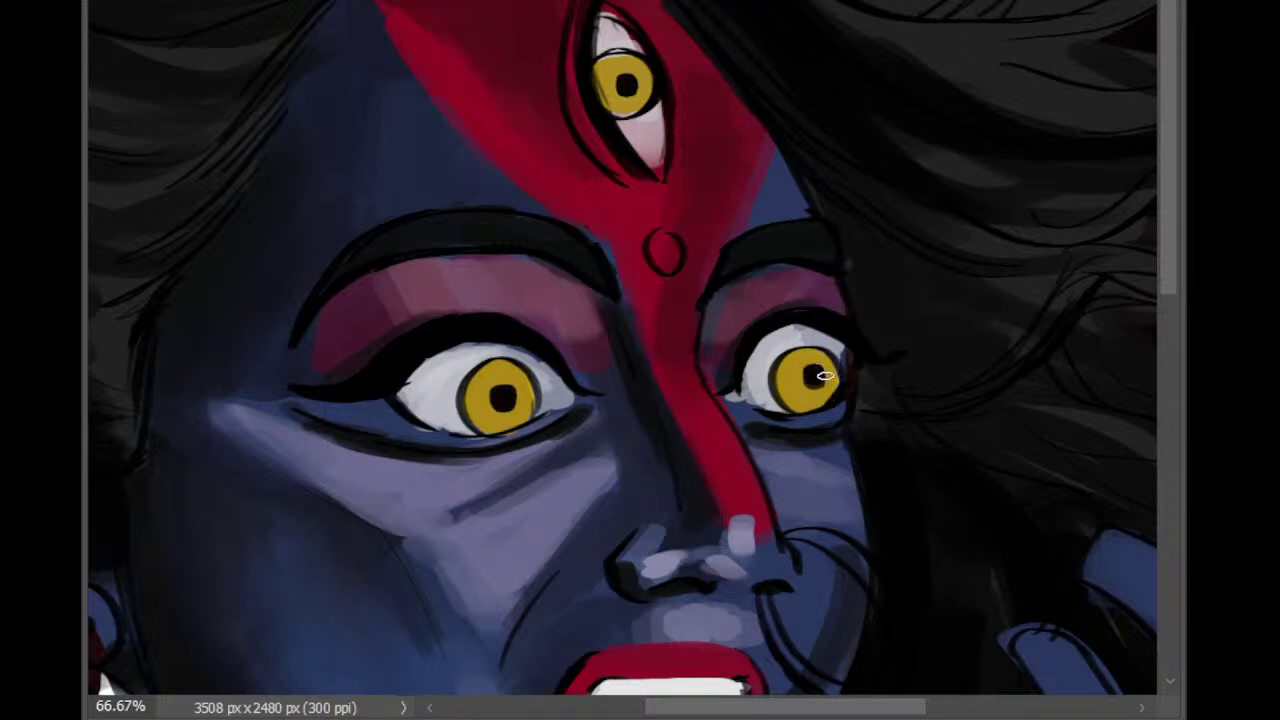
mouse_move(817, 369)
mouse_down()
mouse_move(816, 382)
mouse_move(811, 367)
mouse_up()
key(ctrl+z)
Step: Shade the red cloth on the far shoulder and chest with dark red folds and brighter red highlights
key(ctrl+minus)
key(ctrl+minus)
key(ctrl+minus)
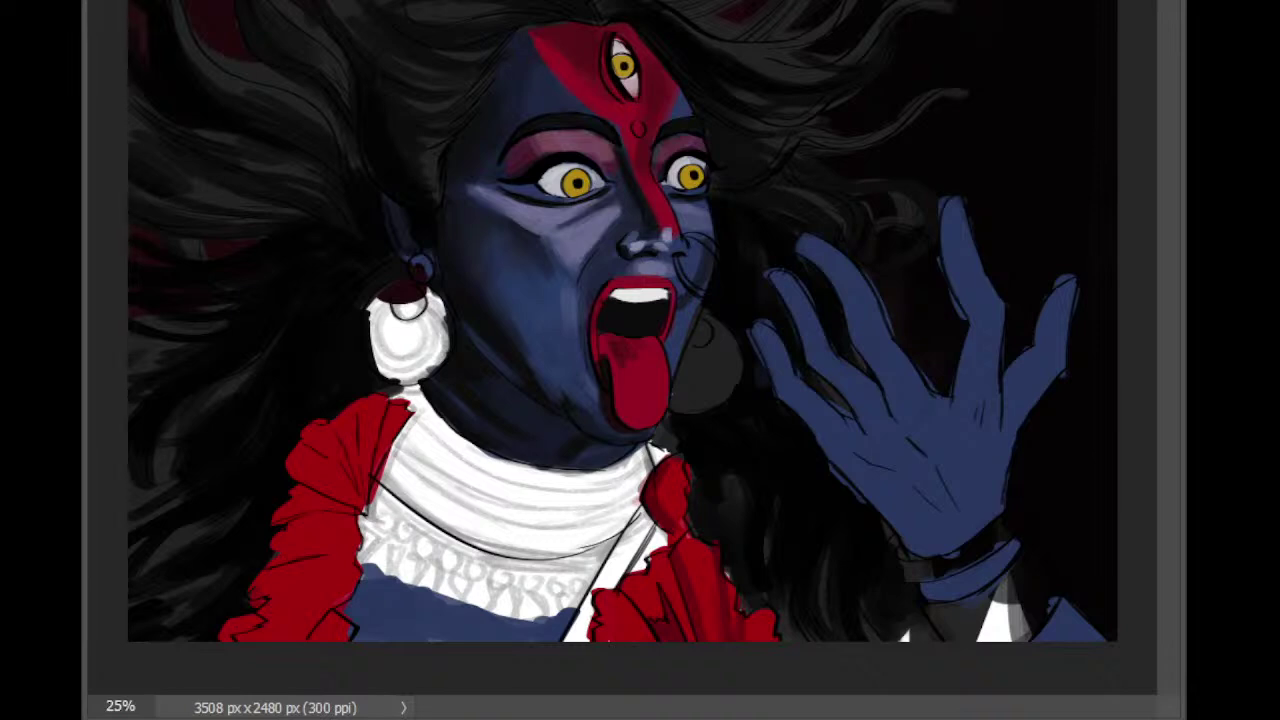
drag(708, 566, 721, 590)
drag(677, 478, 676, 512)
mouse_move(690, 598)
mouse_down()
mouse_move(705, 632)
mouse_move(718, 614)
mouse_move(728, 641)
mouse_up()
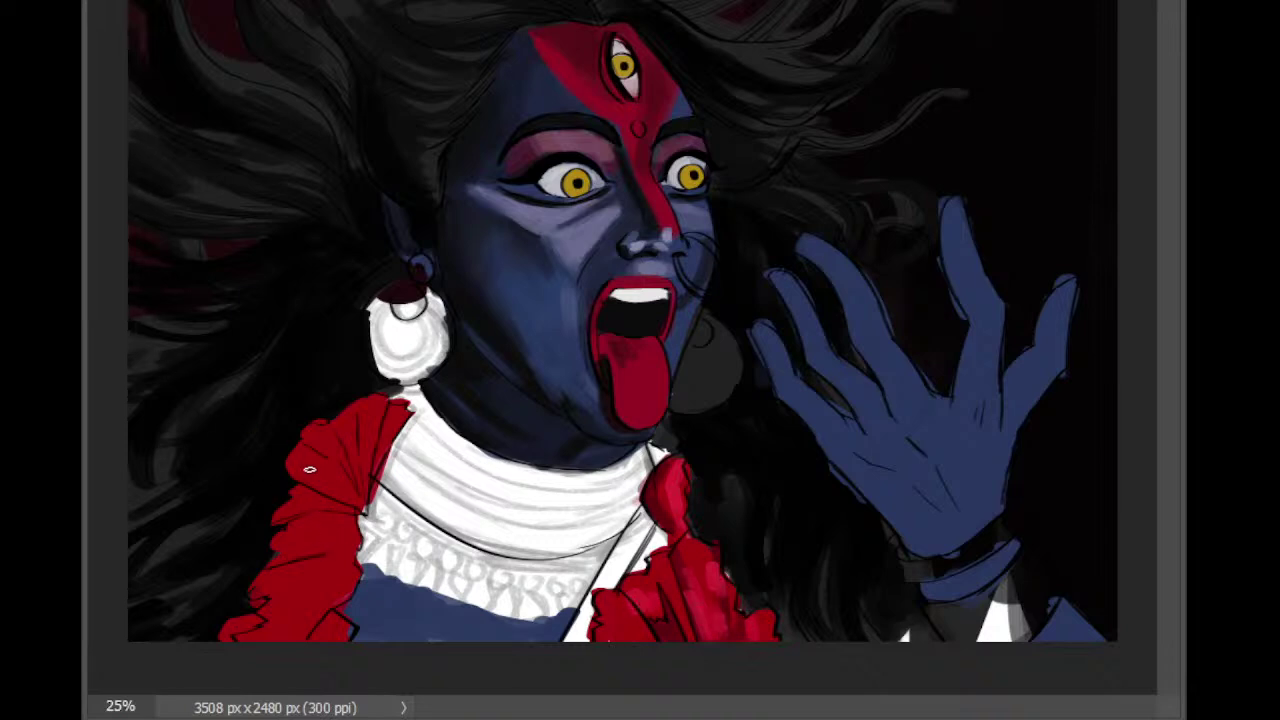
Step: Add brighter red highlights along the folds of the ruffled near sleeve, from the shoulder downward
mouse_move(338, 491)
mouse_down()
mouse_move(305, 457)
mouse_move(298, 469)
mouse_move(321, 416)
mouse_move(352, 497)
mouse_move(295, 463)
mouse_move(309, 454)
mouse_move(335, 468)
mouse_move(327, 439)
mouse_move(365, 503)
mouse_move(361, 473)
mouse_up()
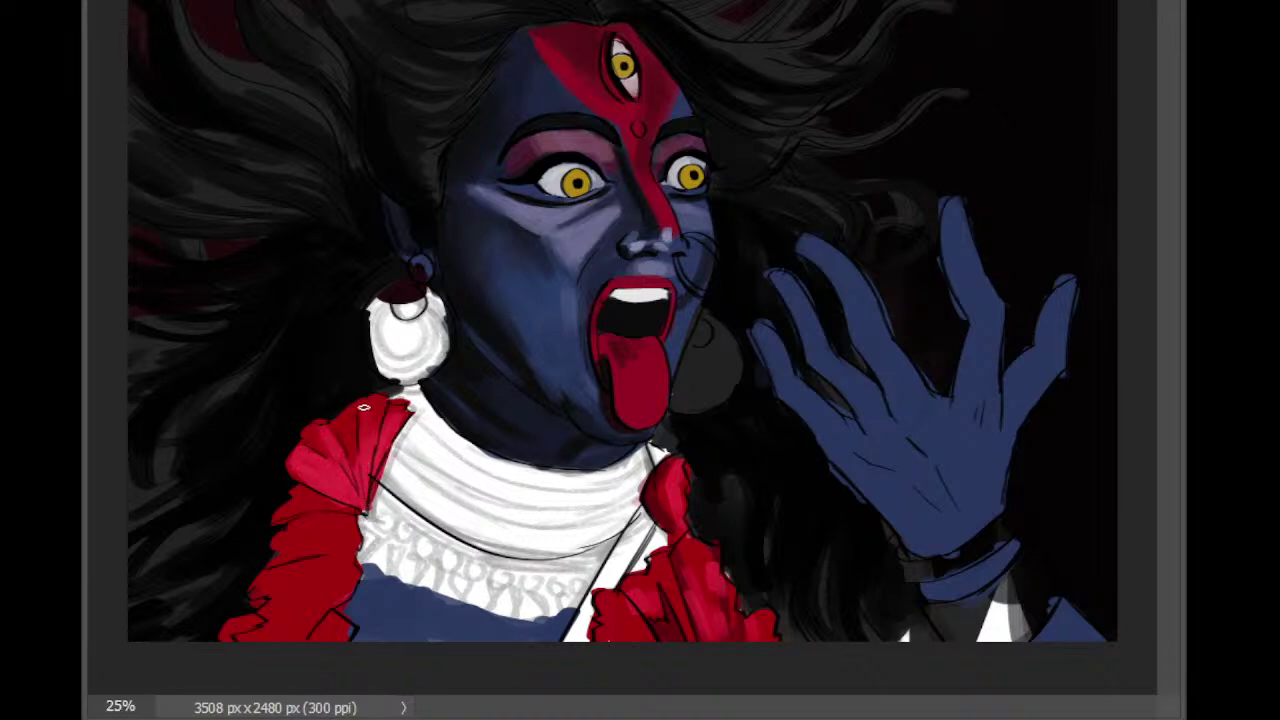
mouse_move(333, 510)
mouse_down()
mouse_move(285, 515)
mouse_move(343, 506)
mouse_move(280, 520)
mouse_move(336, 513)
mouse_move(299, 561)
mouse_up()
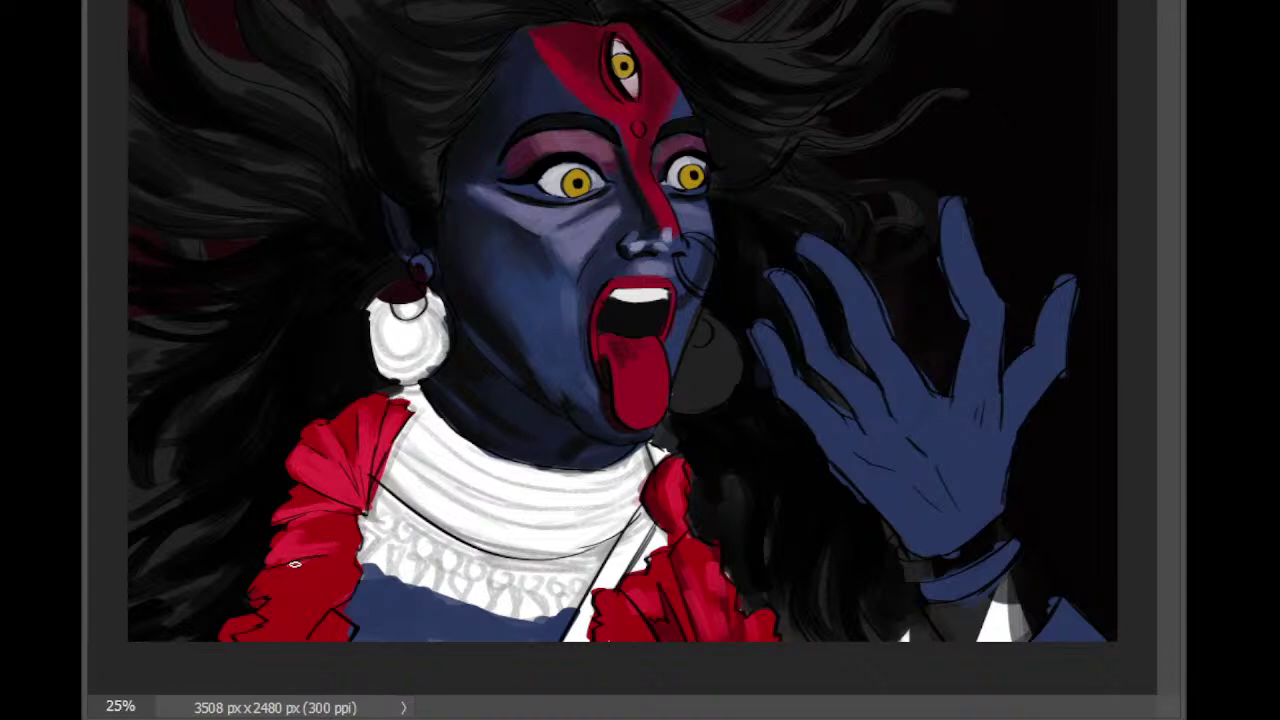